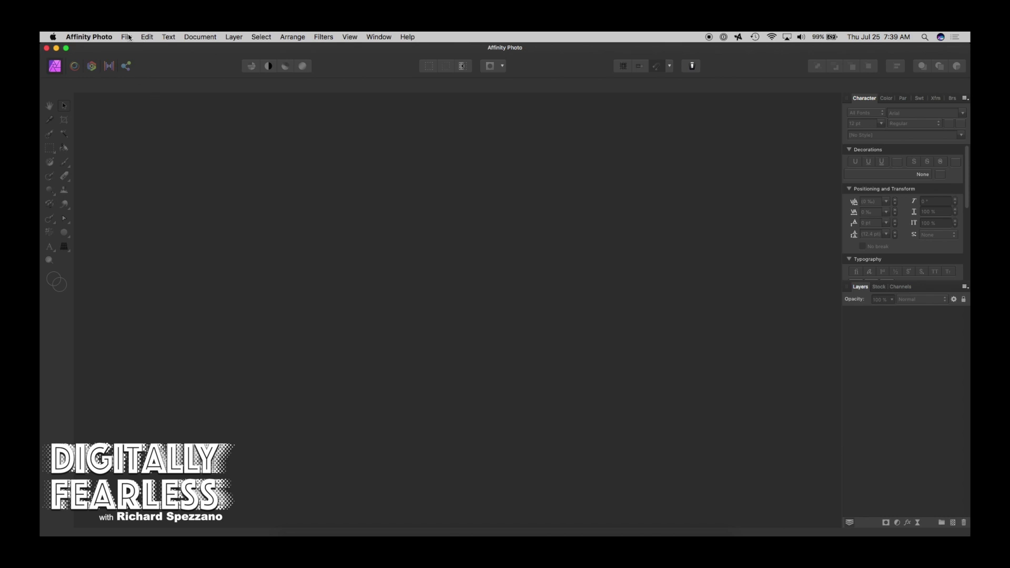
# Step: Create a new photo document 6 in wide and 4.5 in high at 300 DPI, and activate the Move tool
pyautogui.click(127, 37)
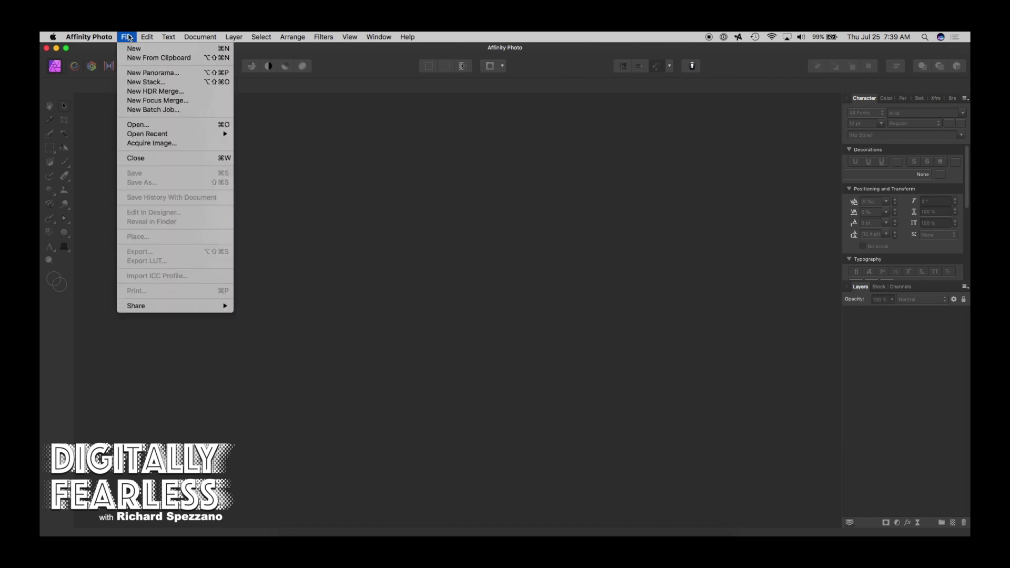
pyautogui.click(157, 125)
pyautogui.click(128, 38)
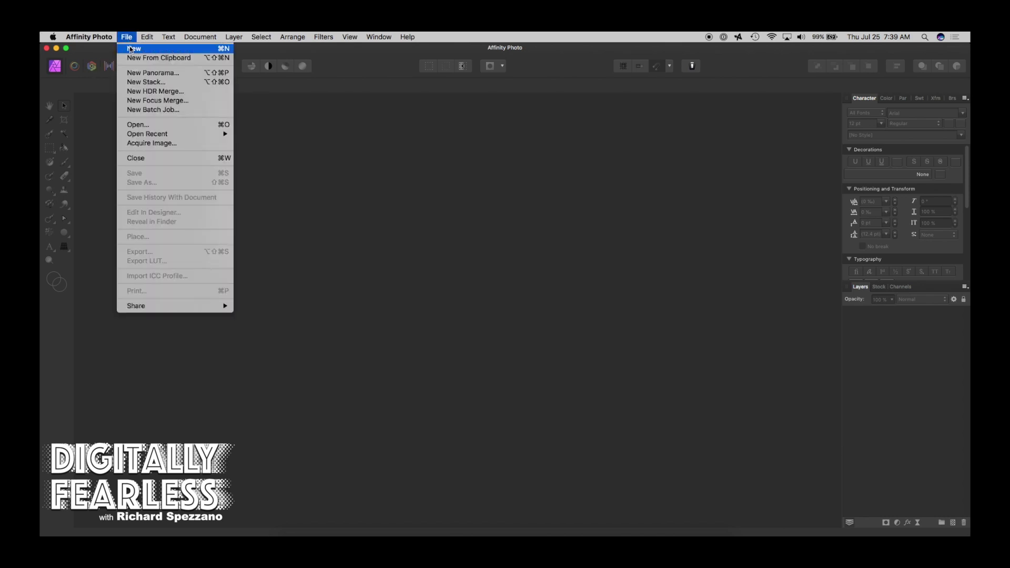
pyautogui.click(132, 53)
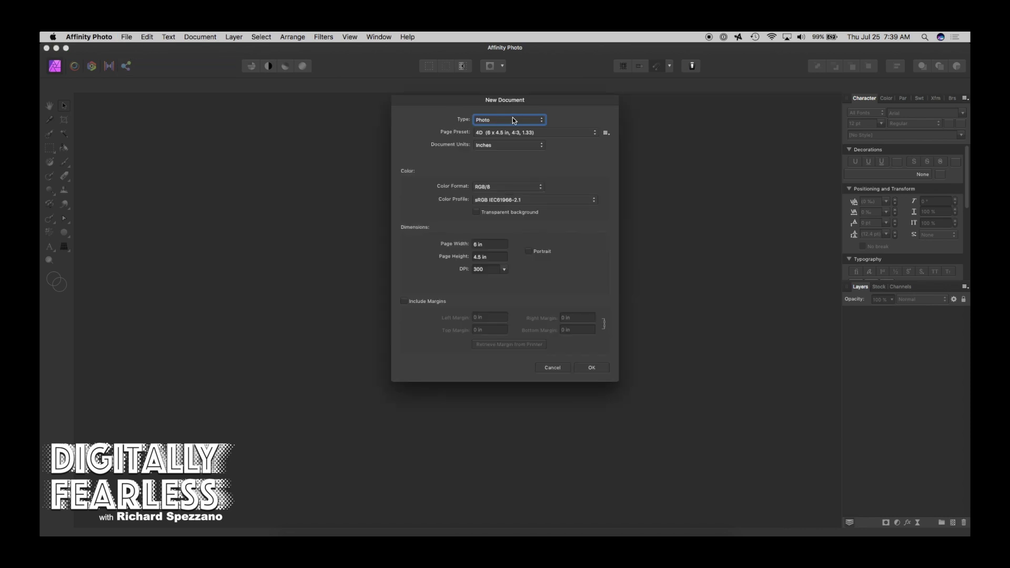
pyautogui.click(586, 372)
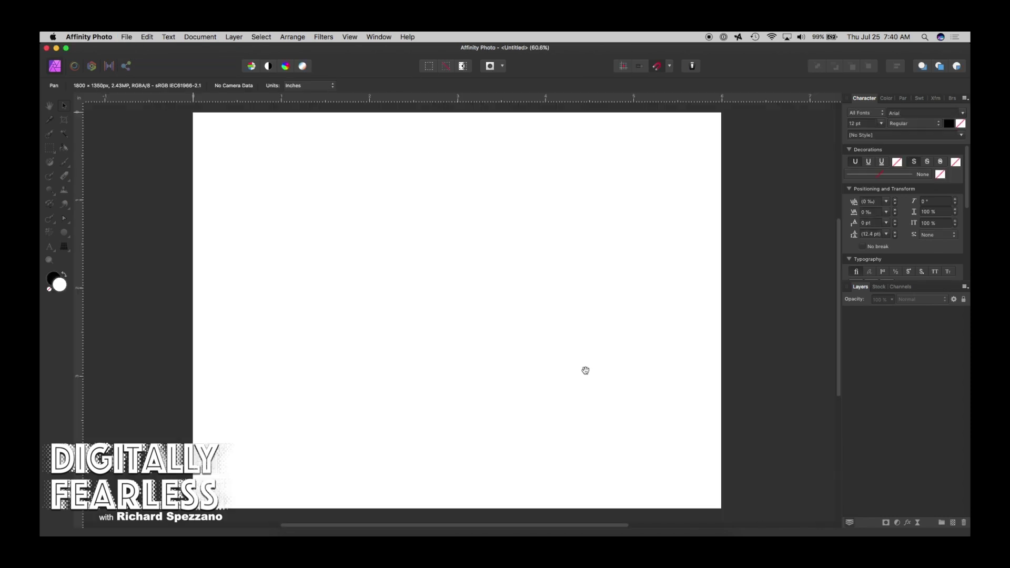
pyautogui.click(65, 107)
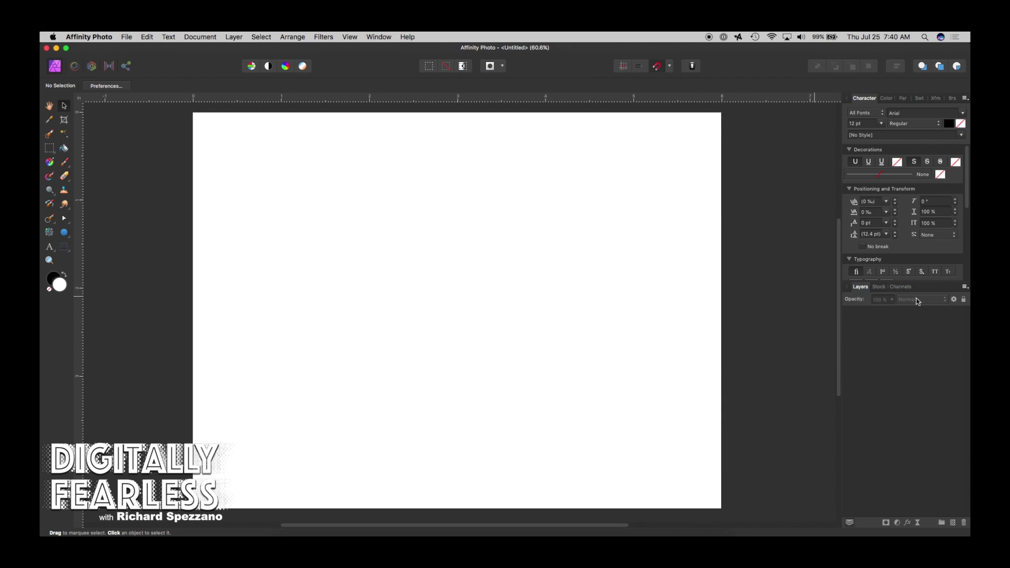
# Step: View the stock photo library and check which studio panels are switched on
pyautogui.click(878, 288)
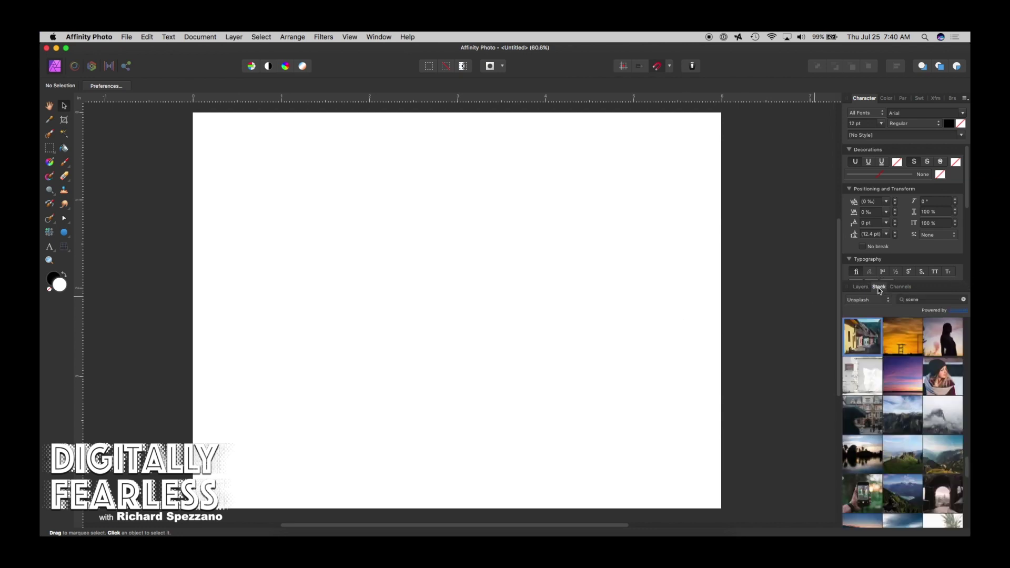
pyautogui.scroll(4, 918, 326)
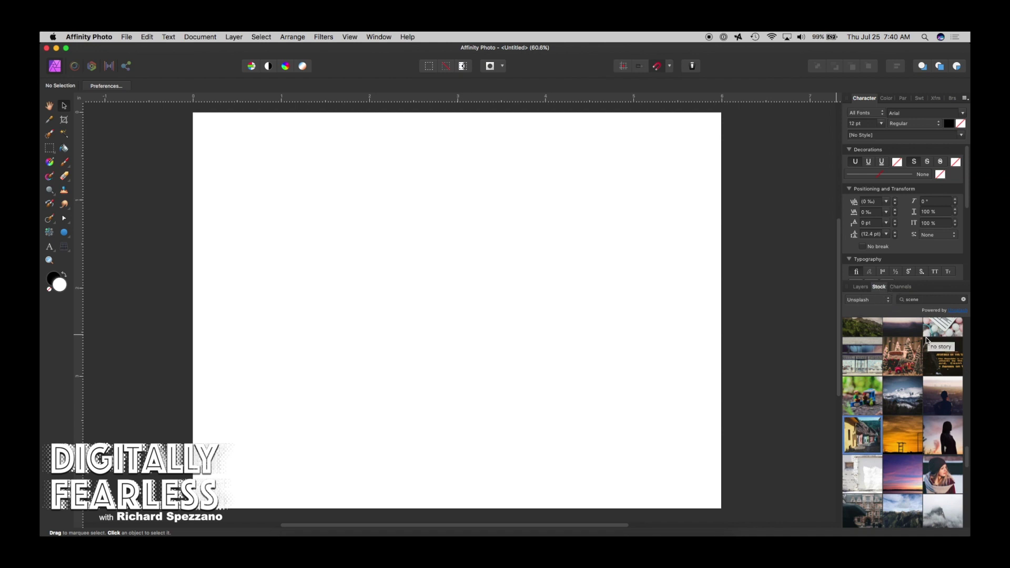
pyautogui.scroll(-1, 889, 387)
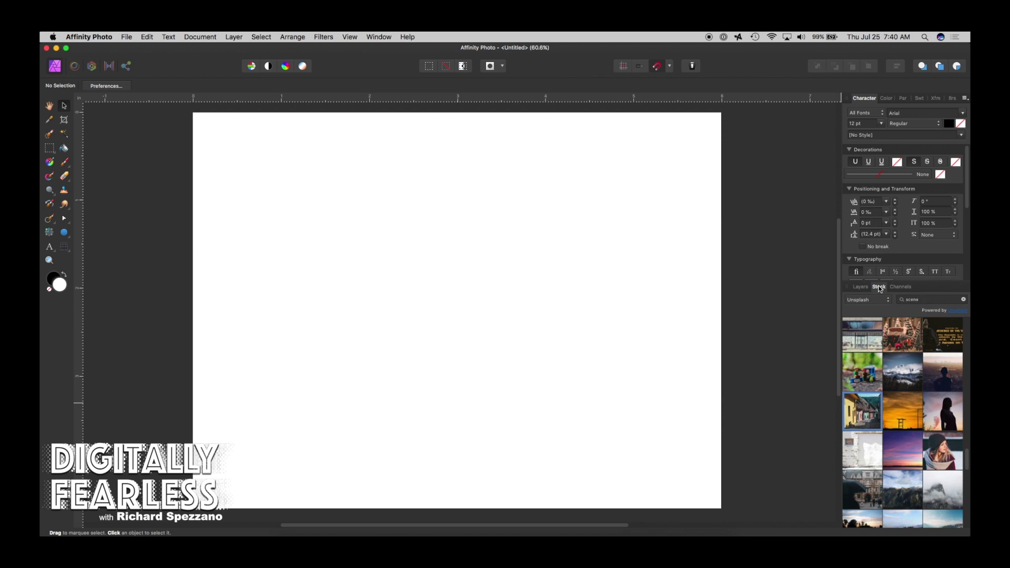
pyautogui.click(345, 38)
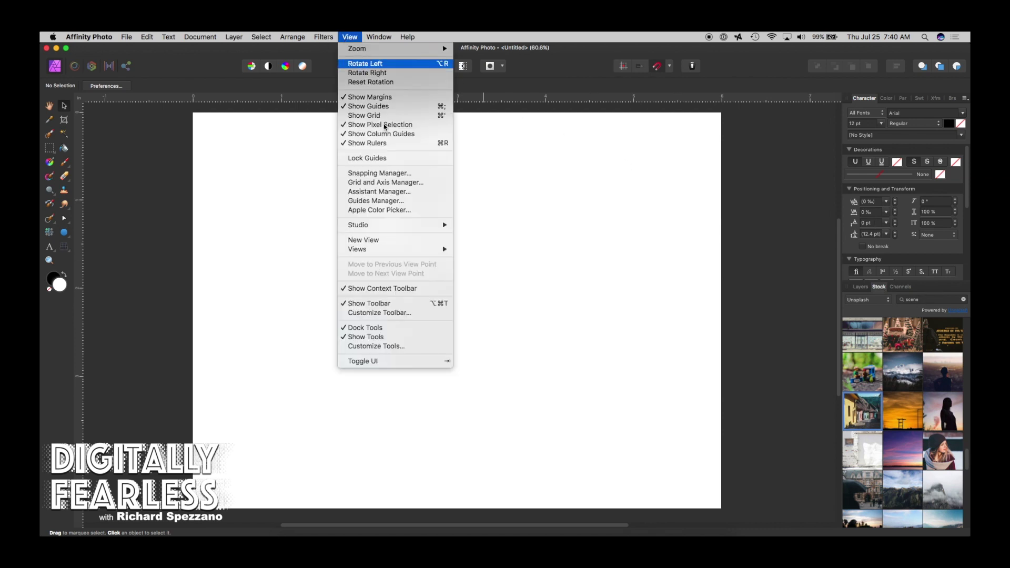
pyautogui.moveTo(395, 225)
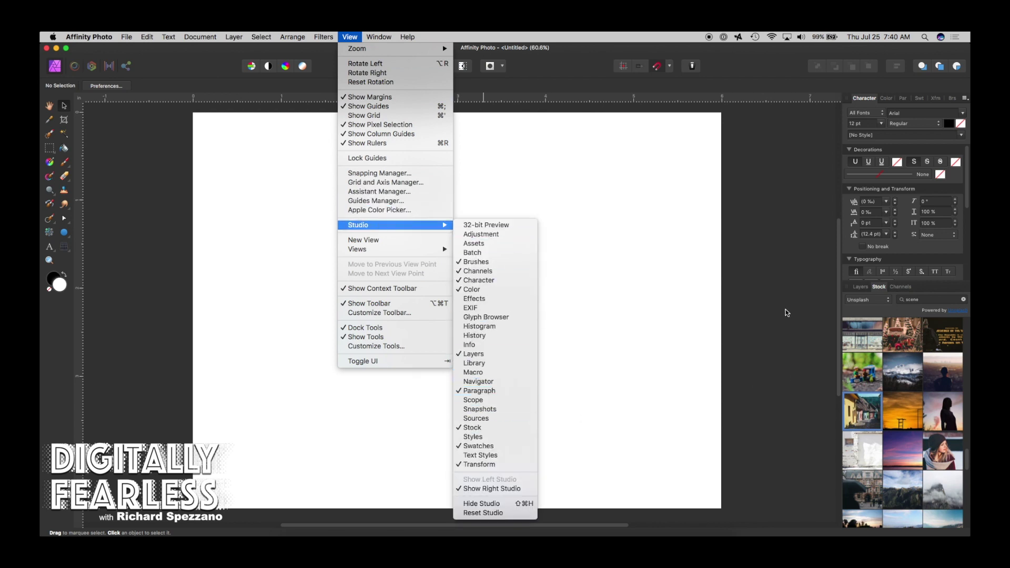
pyautogui.click(797, 316)
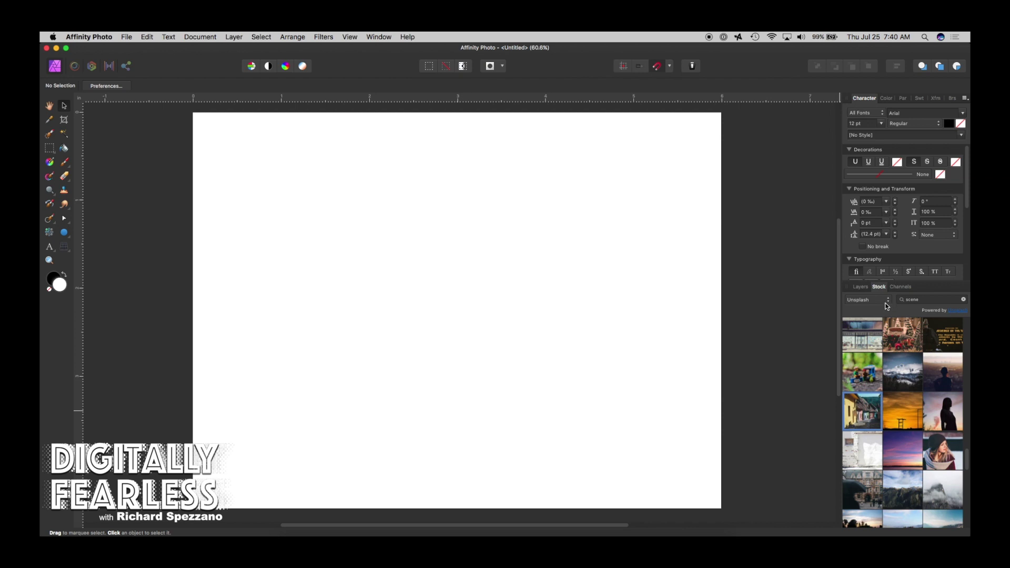
# Step: Choose Unsplash as the stock photo source for the existing search term
pyautogui.click(865, 299)
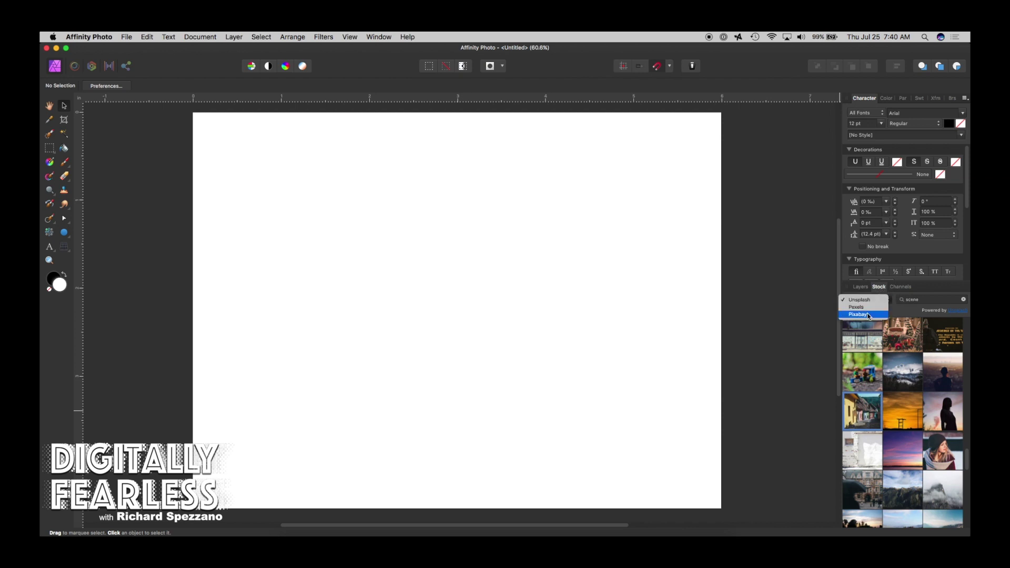
pyautogui.click(865, 300)
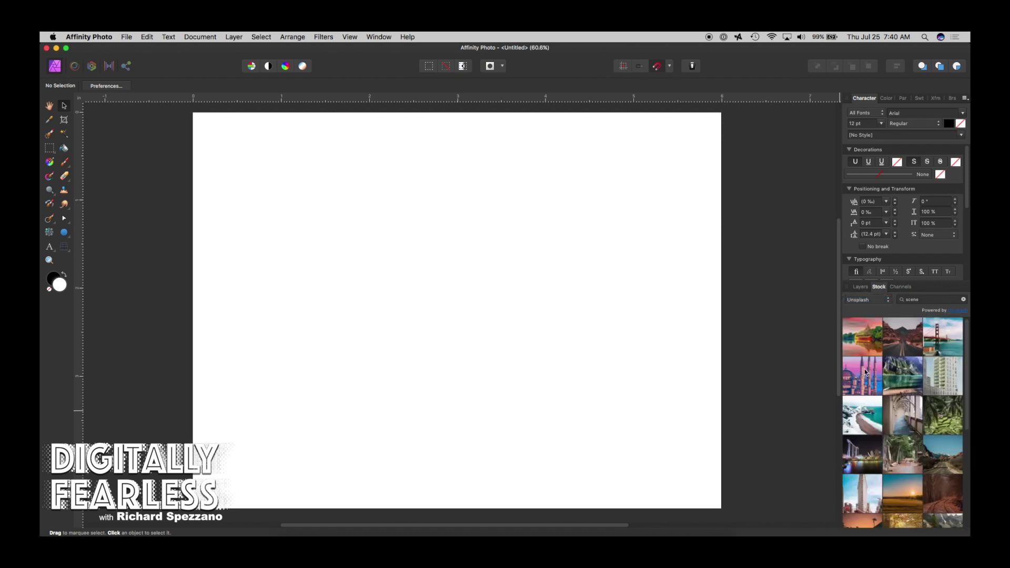
pyautogui.click(876, 305)
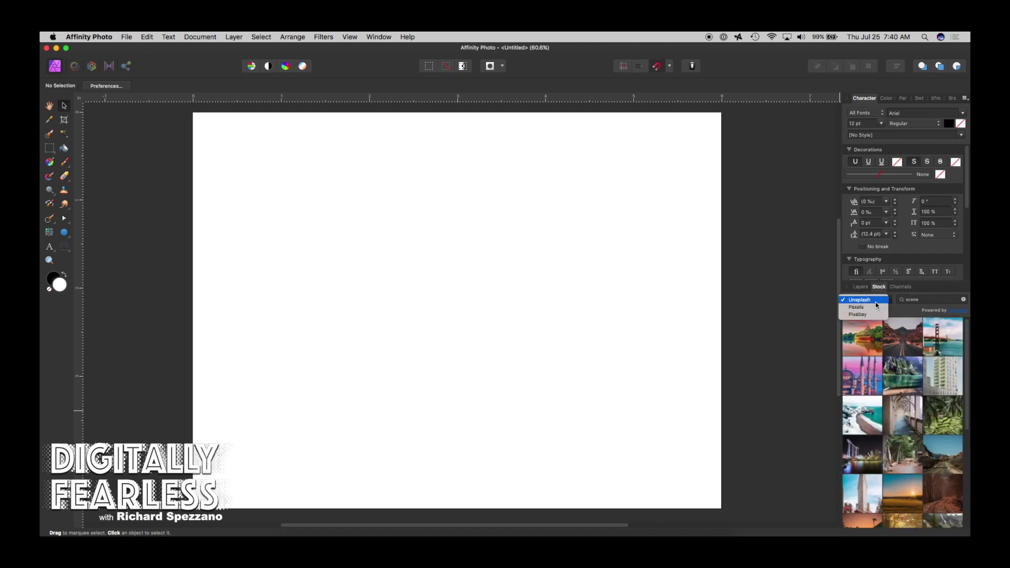
pyautogui.click(928, 304)
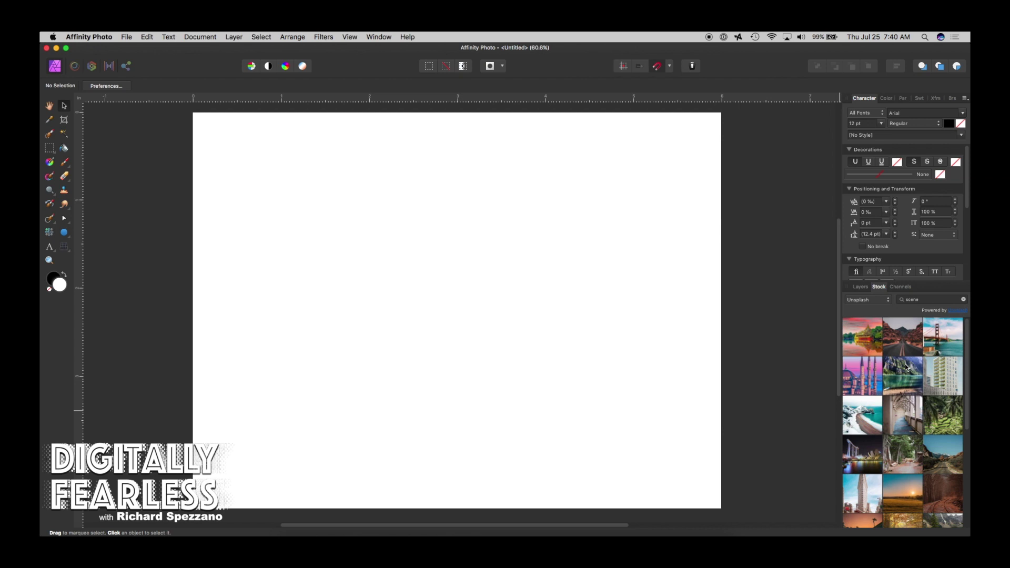
# Step: Browse the stock results and place the photo of the street with yellow and green houses on the page
pyautogui.scroll(-10, 905, 368)
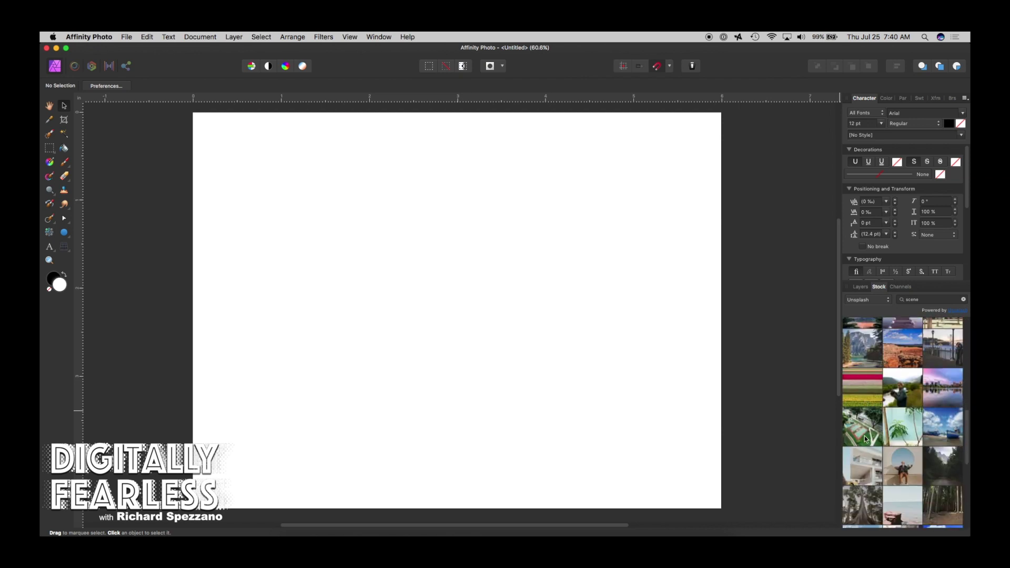
pyautogui.scroll(-10, 864, 436)
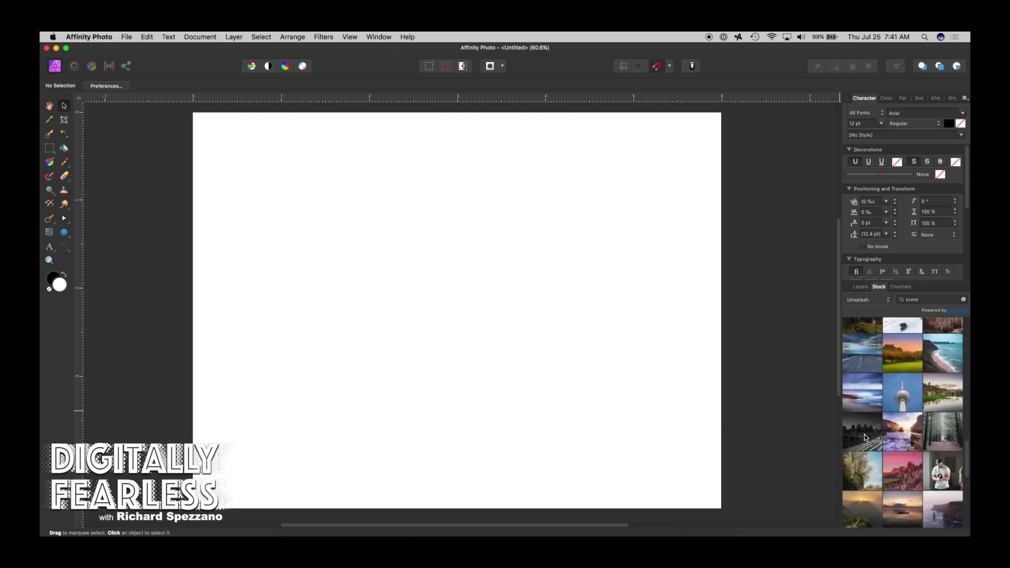
pyautogui.scroll(-10, 863, 433)
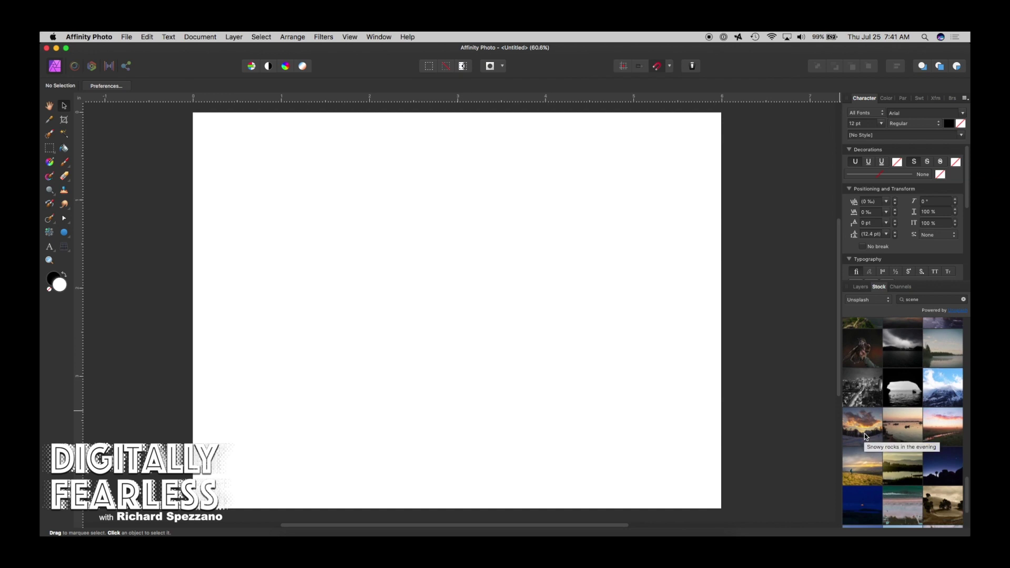
pyautogui.scroll(-10, 864, 434)
pyautogui.scroll(-5, 865, 434)
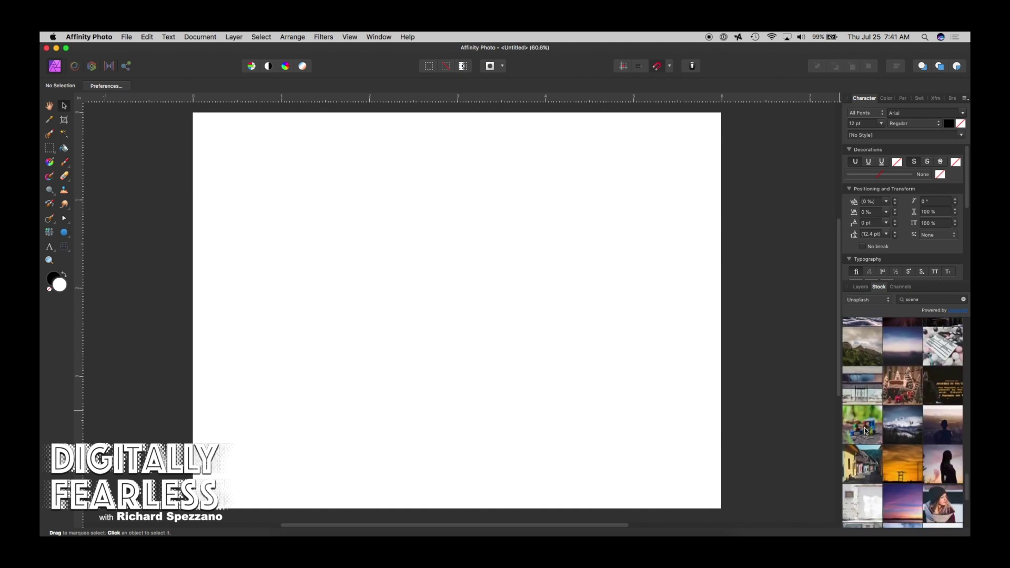
pyautogui.moveTo(864, 389); pyautogui.dragTo(466, 301)
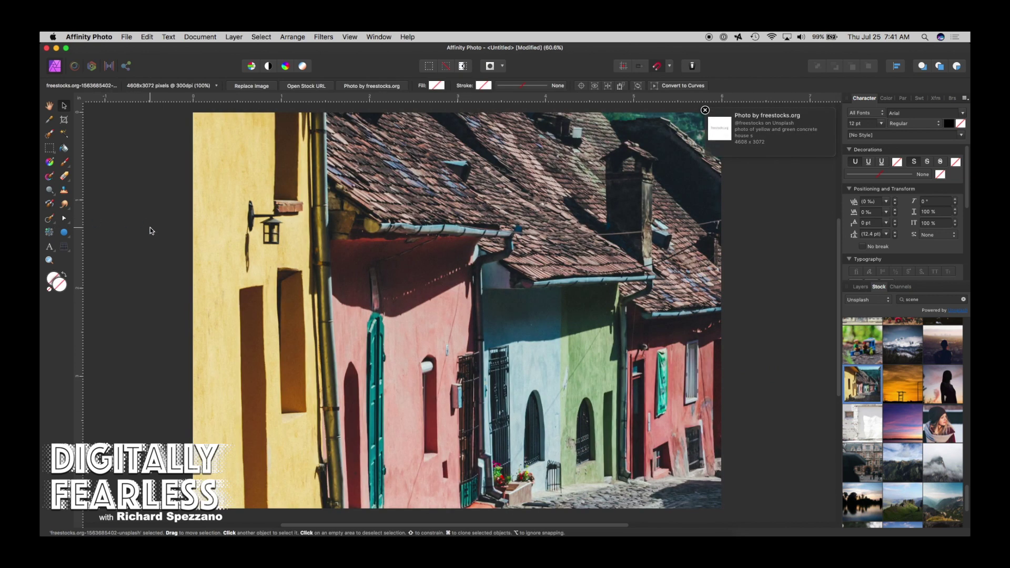
# Step: Scale the placed street photo down to about 37% and center it on the page with a white border all around
pyautogui.press('super+1')
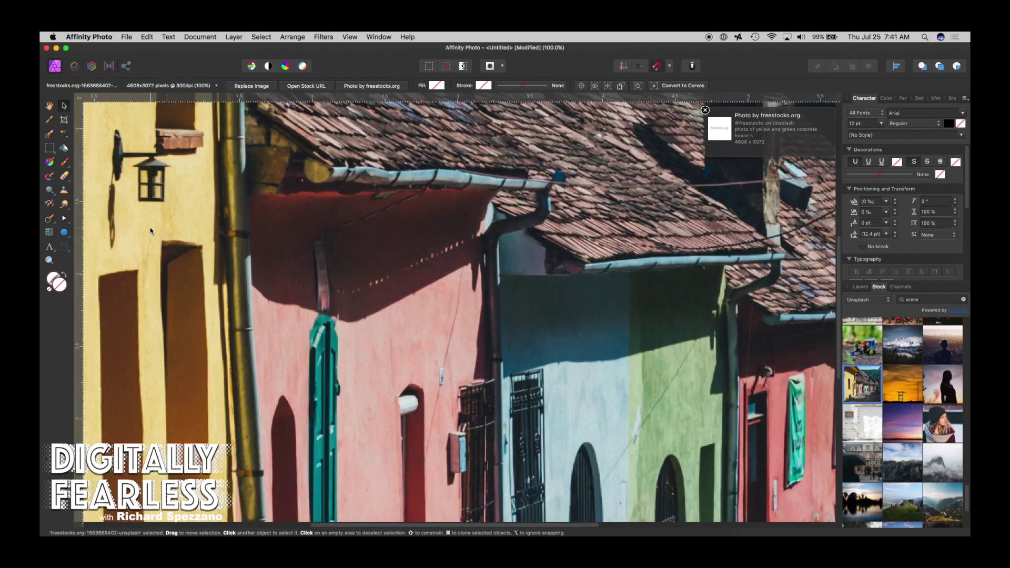
pyautogui.press('super+minus')
pyautogui.press('super+minus')
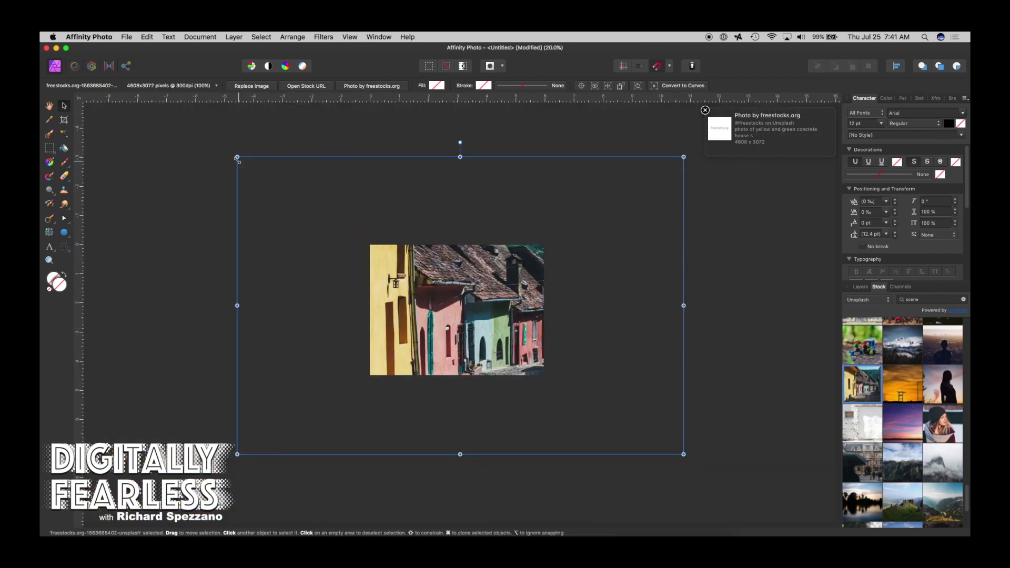
pyautogui.moveTo(237, 157); pyautogui.dragTo(385, 230)
pyautogui.moveTo(403, 266); pyautogui.dragTo(399, 269)
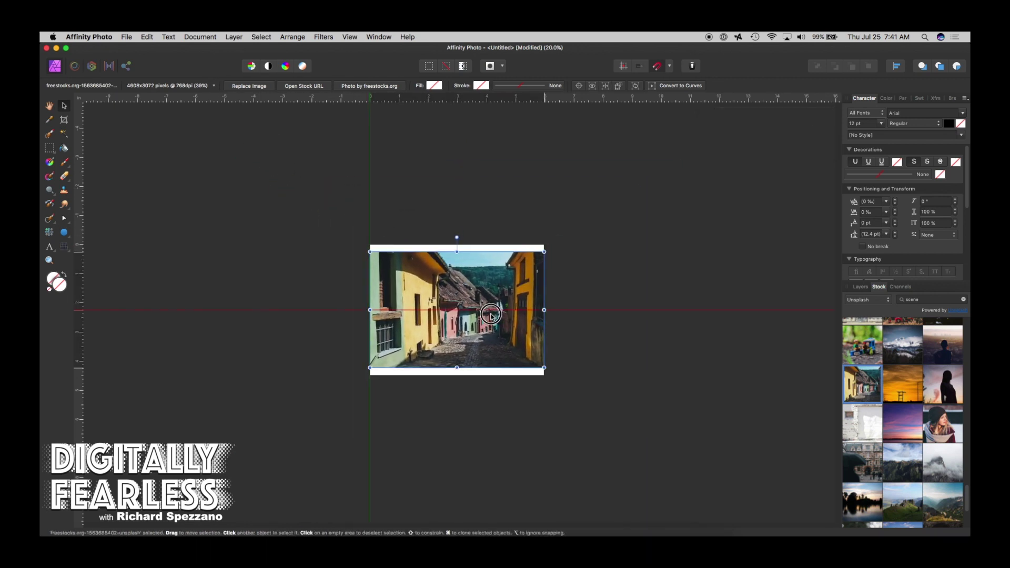
pyautogui.moveTo(544, 252); pyautogui.dragTo(538, 253)
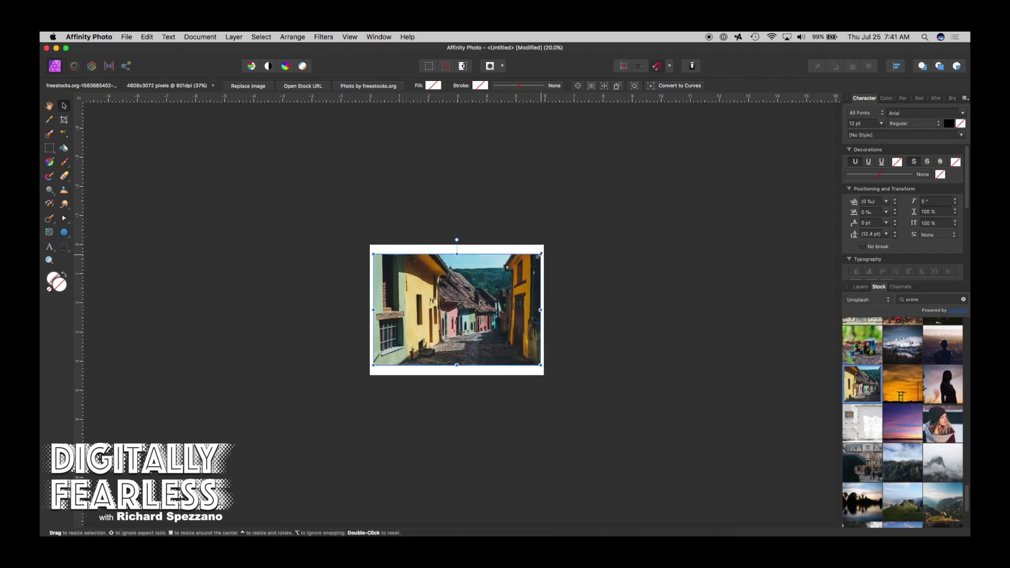
pyautogui.click(255, 241)
pyautogui.click(50, 107)
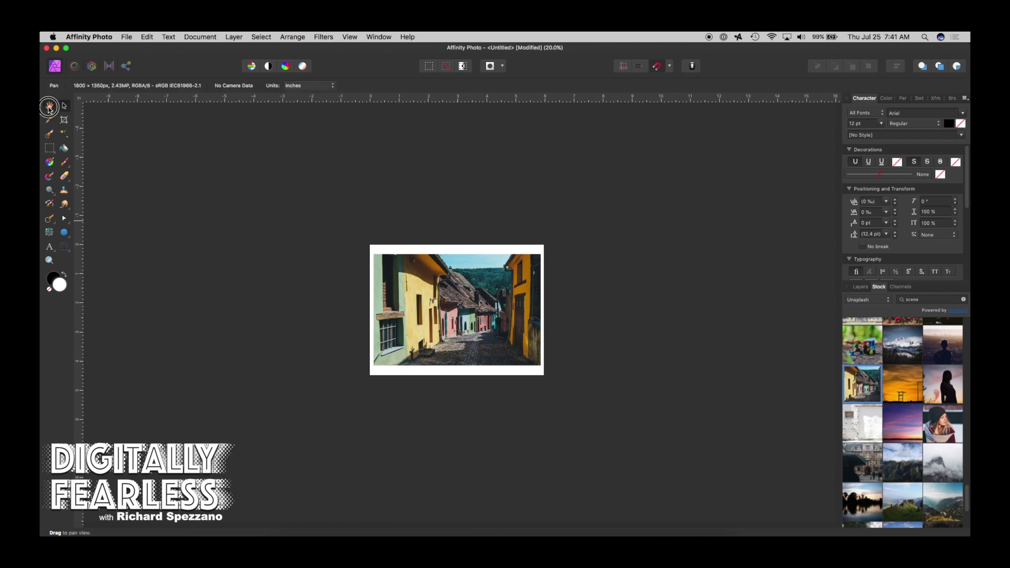
pyautogui.press('super+0')
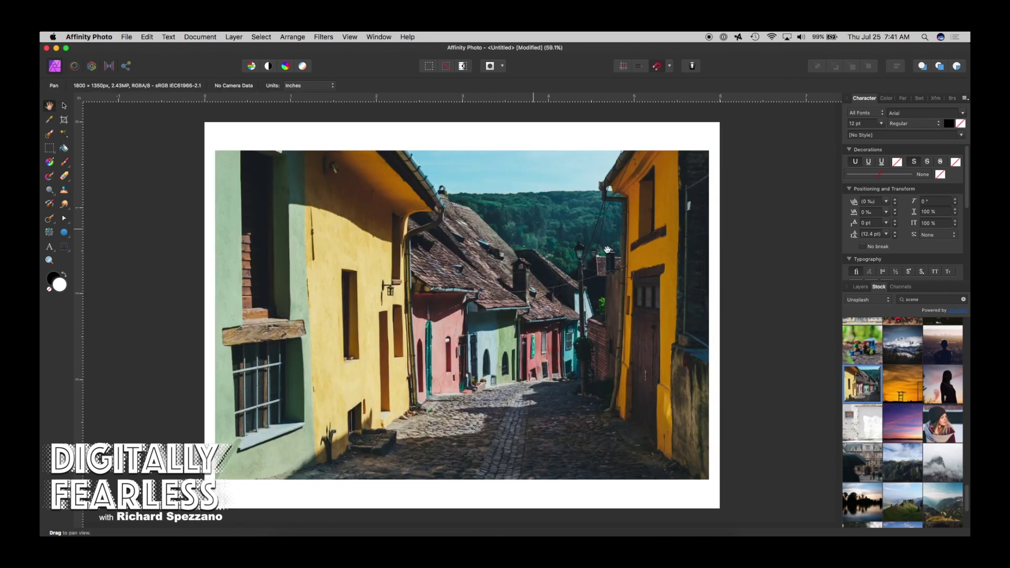
# Step: Lock the street photo's layer and hide it, leaving nothing selected
pyautogui.click(64, 106)
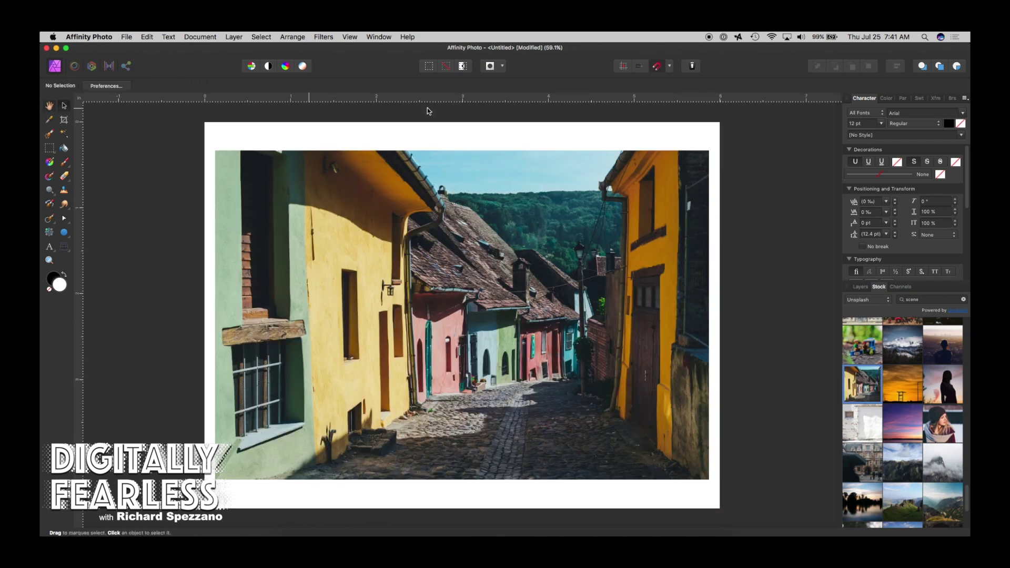
pyautogui.click(856, 287)
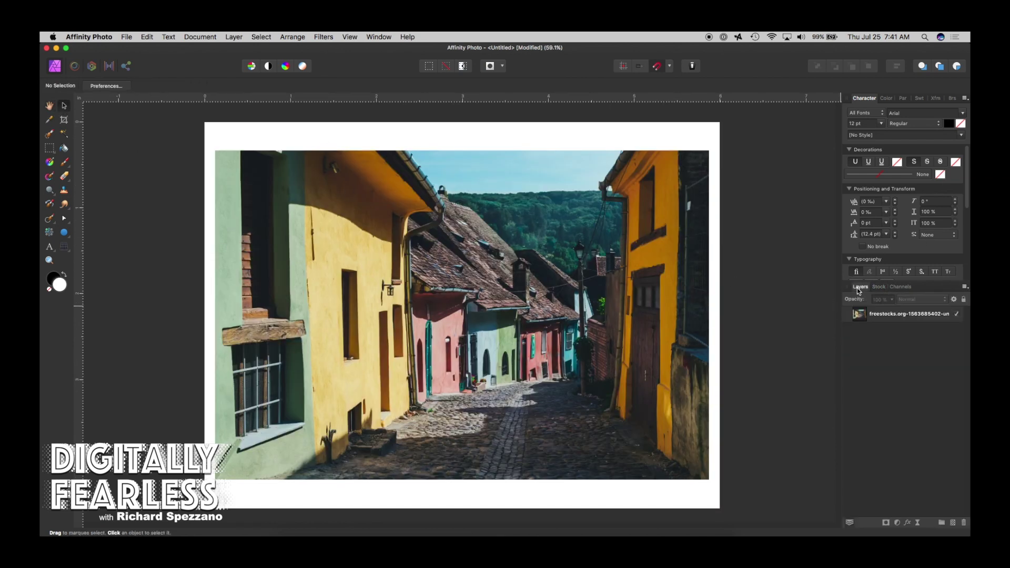
pyautogui.click(939, 319)
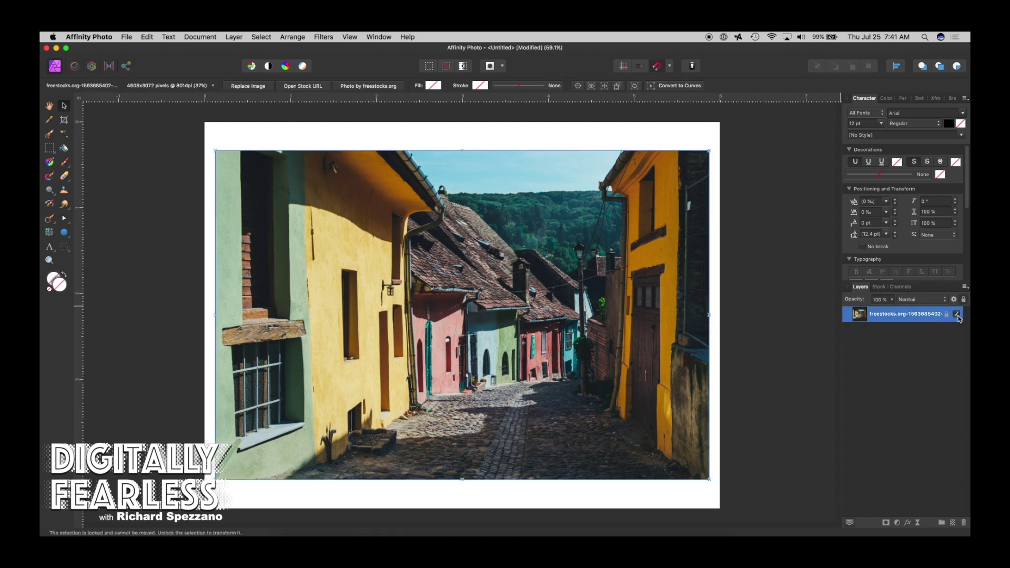
pyautogui.click(957, 316)
pyautogui.click(789, 301)
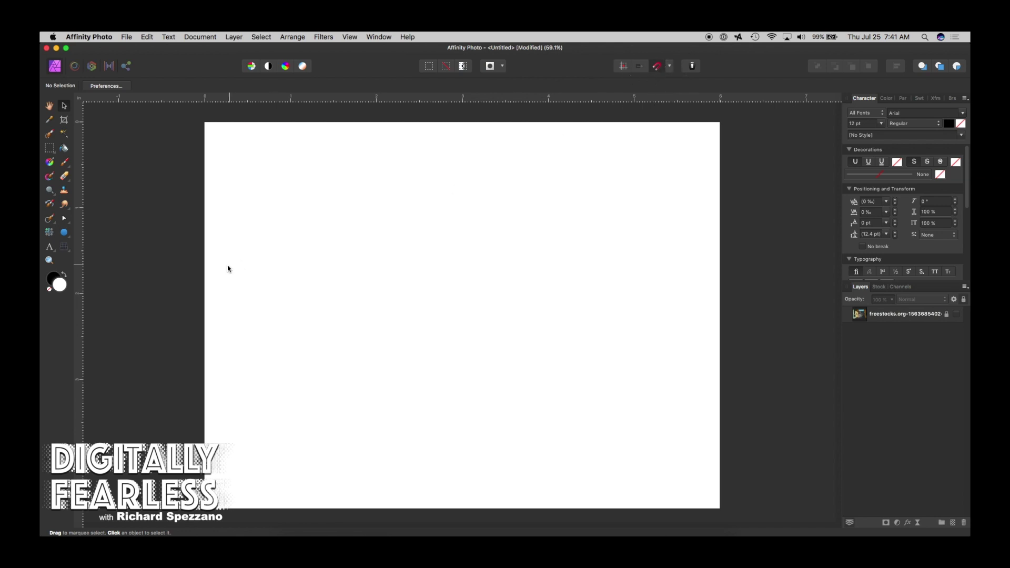
# Step: Draw a small square near the middle of the page with the Rectangle tool and fill it with bright cyan
pyautogui.moveTo(64, 232); pyautogui.dragTo(84, 235)
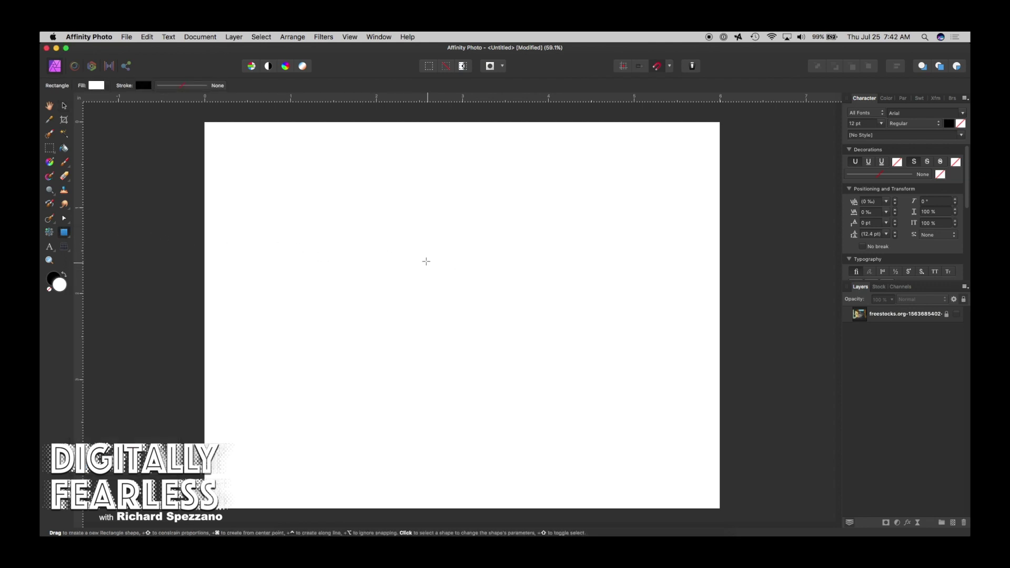
pyautogui.moveTo(426, 260); pyautogui.dragTo(464, 314)
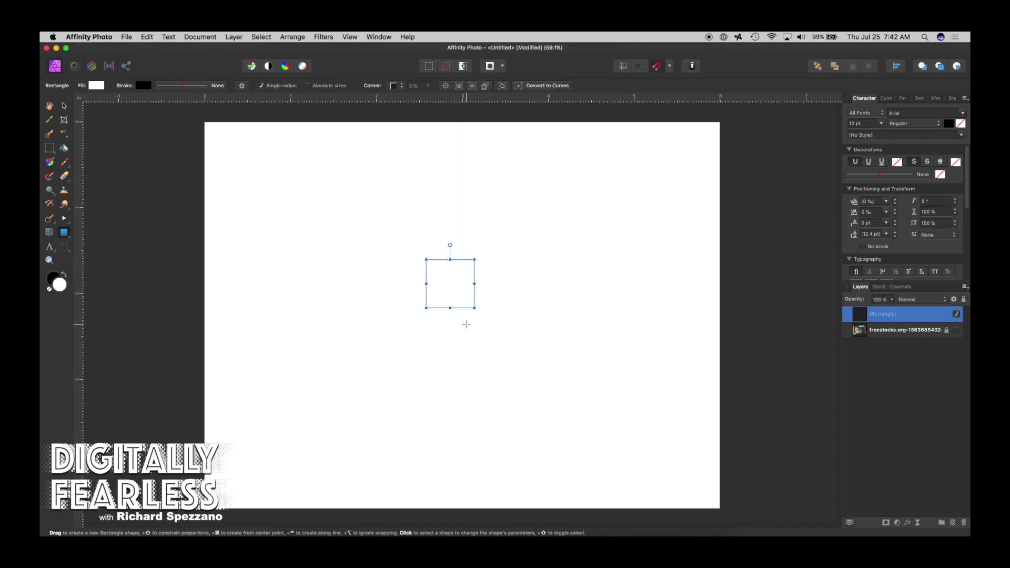
pyautogui.click(98, 87)
pyautogui.click(125, 155)
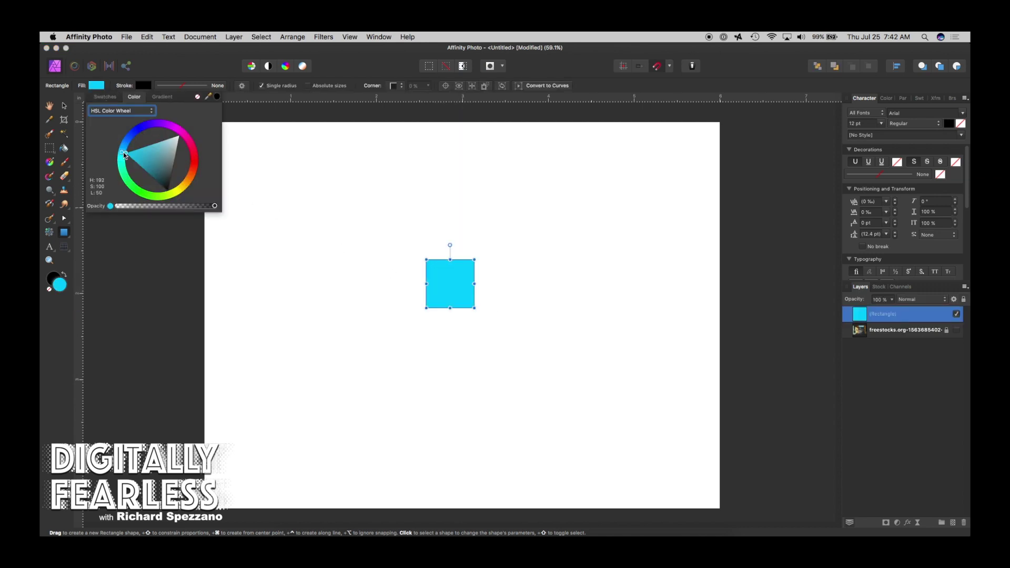
# Step: Move the cyan square to the exact center of the page
pyautogui.click(65, 106)
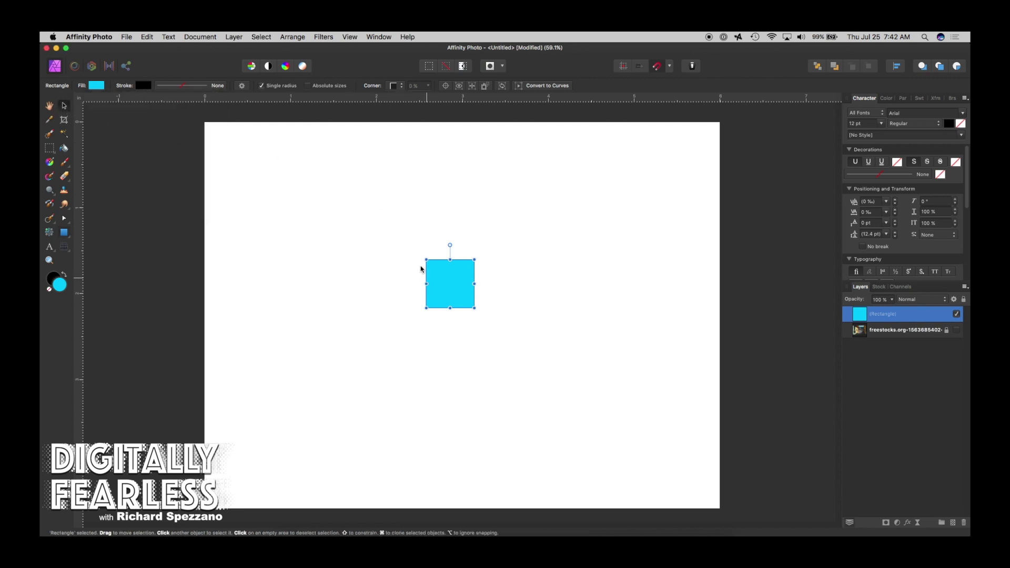
pyautogui.click(452, 274)
pyautogui.moveTo(451, 275); pyautogui.dragTo(463, 306)
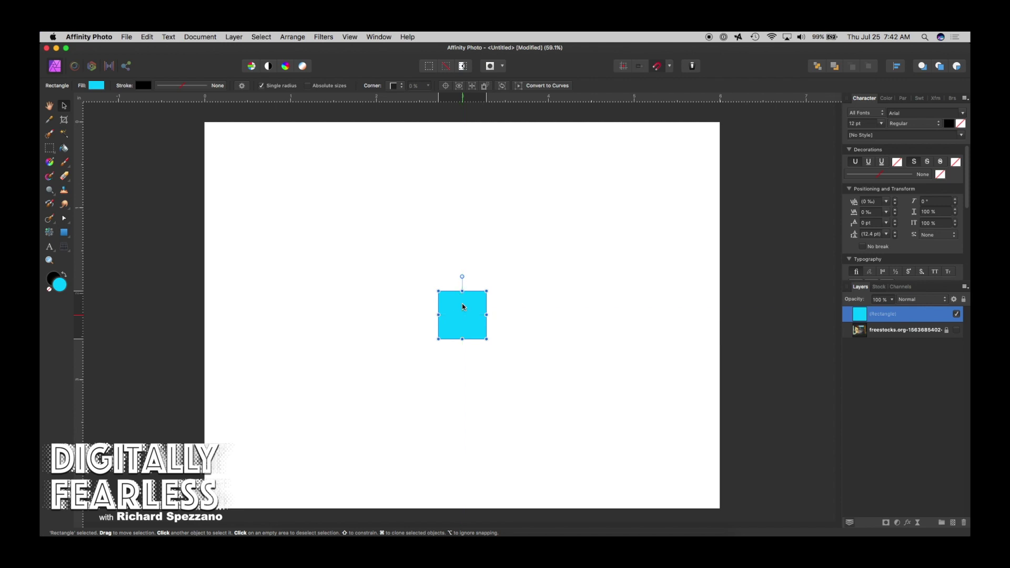
# Step: Give the cyan square a solid black 0.2 pt stroke that scales with the object, and deselect it
pyautogui.click(50, 259)
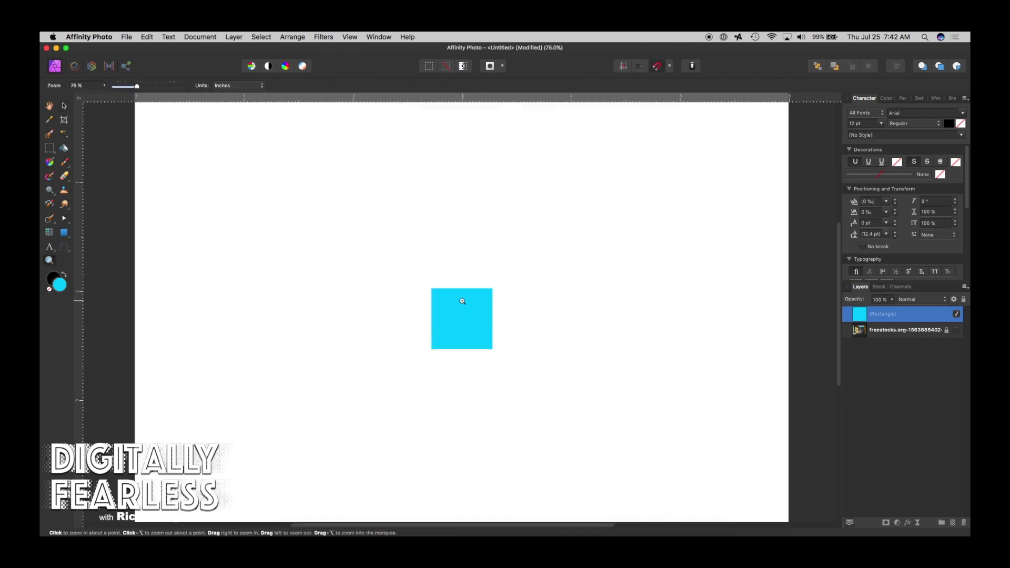
pyautogui.click(461, 299)
pyautogui.click(65, 106)
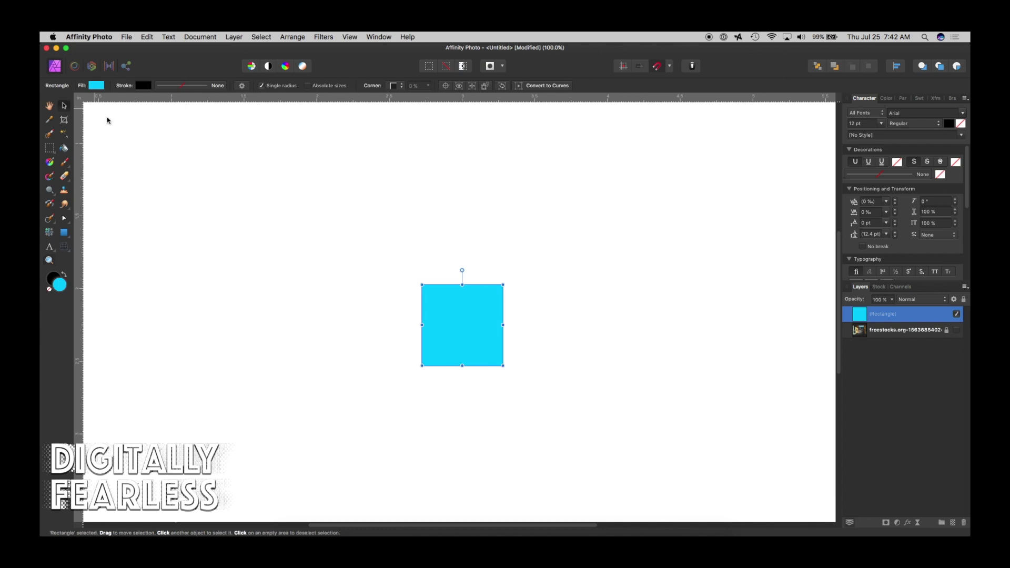
pyautogui.click(159, 149)
pyautogui.click(456, 304)
pyautogui.click(160, 87)
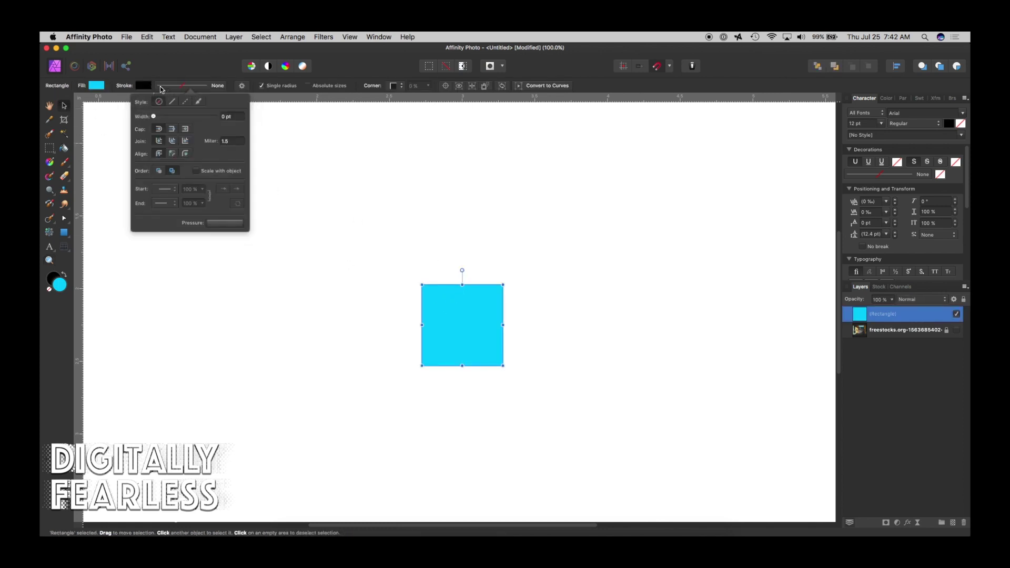
pyautogui.click(171, 102)
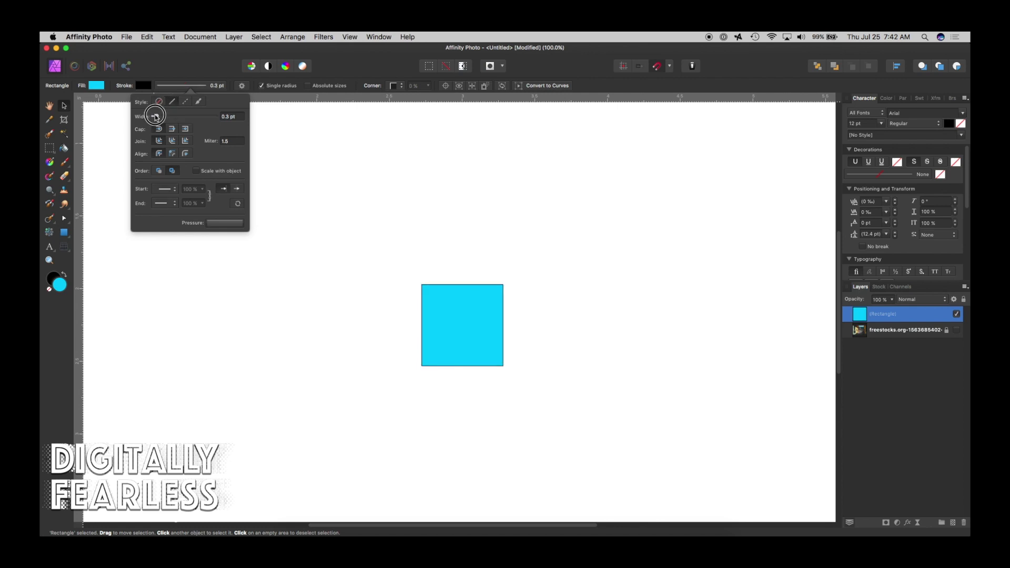
pyautogui.moveTo(155, 116); pyautogui.dragTo(156, 117)
pyautogui.click(196, 172)
pyautogui.click(104, 192)
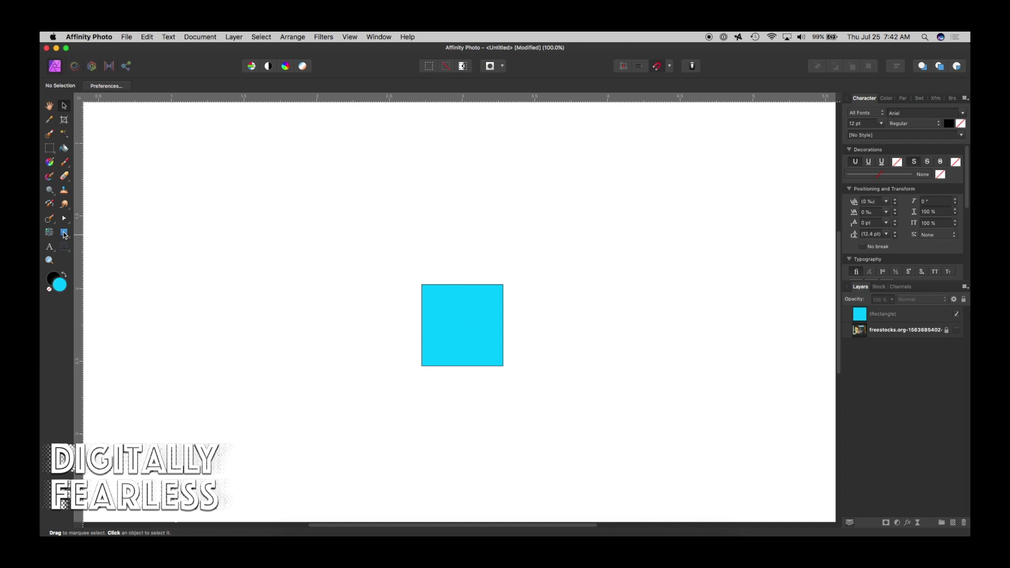
# Step: Draw a small circle above the square with the Ellipse tool, undoing the extra ellipse drawn over it
pyautogui.moveTo(65, 235); pyautogui.dragTo(74, 246)
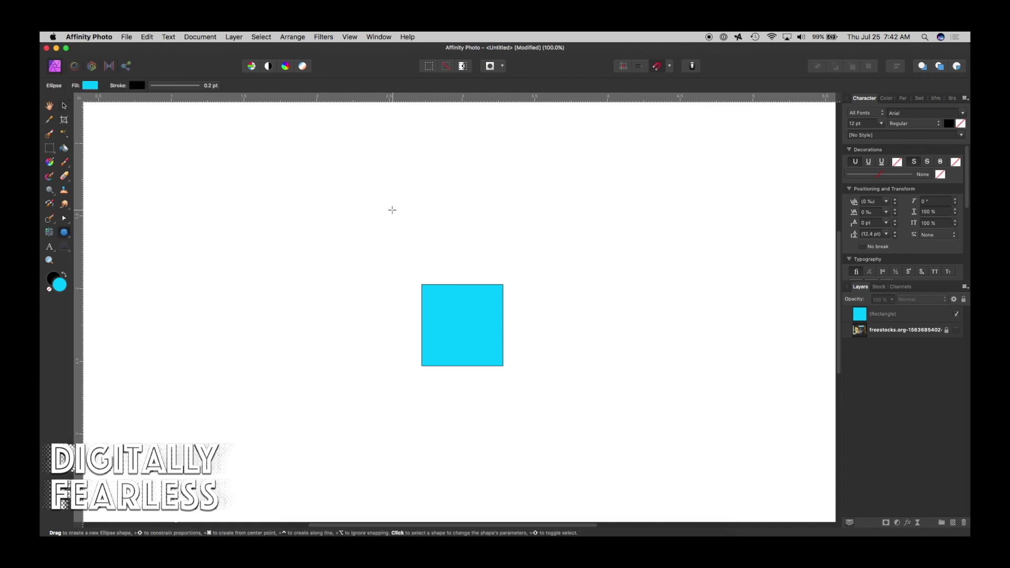
pyautogui.moveTo(413, 189)
pyautogui.mouseDown()
pyautogui.moveTo(441, 234)
pyautogui.moveTo(423, 201)
pyautogui.moveTo(430, 206)
pyautogui.mouseUp()
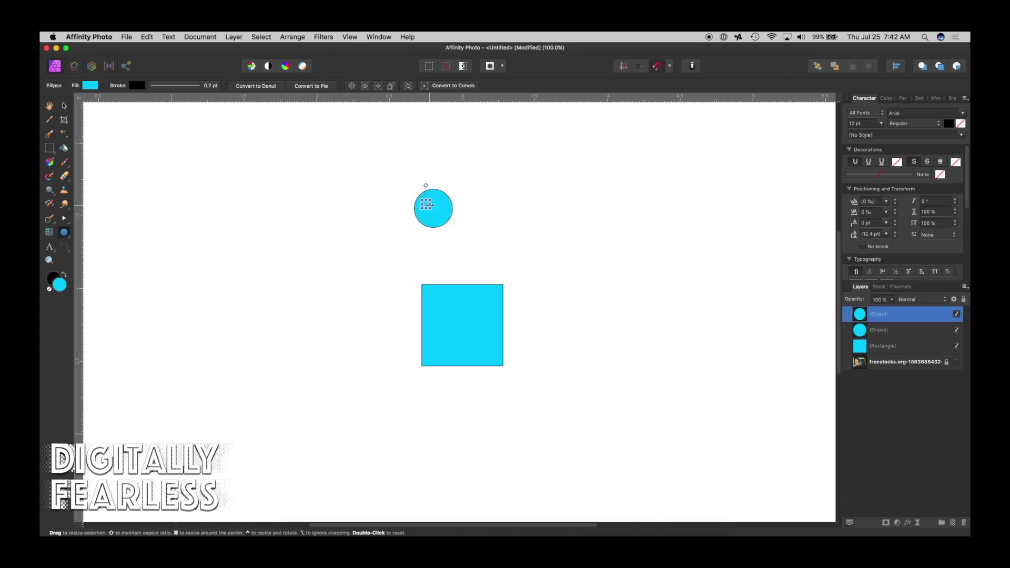
pyautogui.press('super+z')
# Step: Move the circle so it is centered on the midpoint of the square's top edge
pyautogui.click(64, 105)
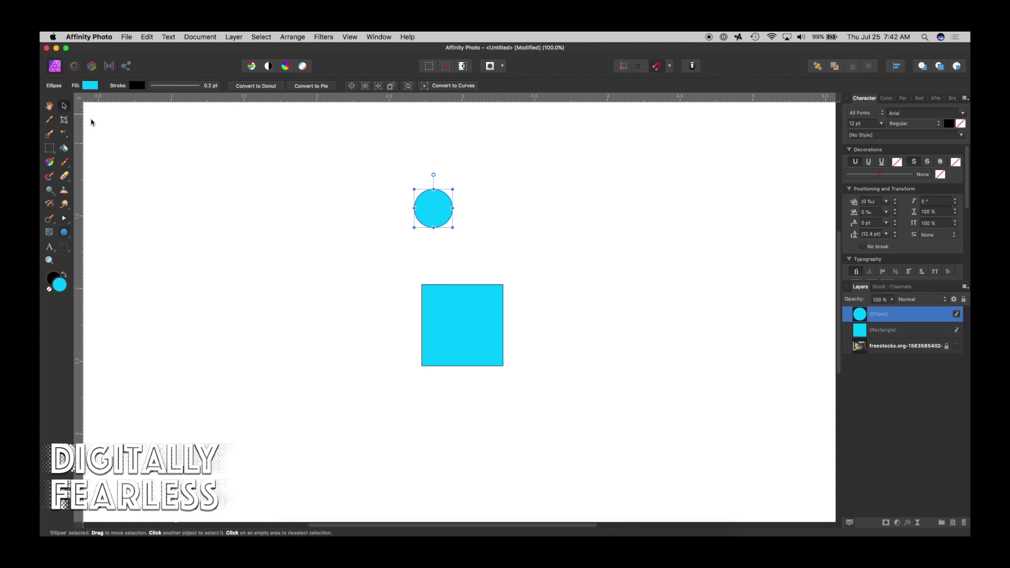
pyautogui.moveTo(438, 204); pyautogui.dragTo(479, 232)
pyautogui.moveTo(472, 238); pyautogui.dragTo(466, 278)
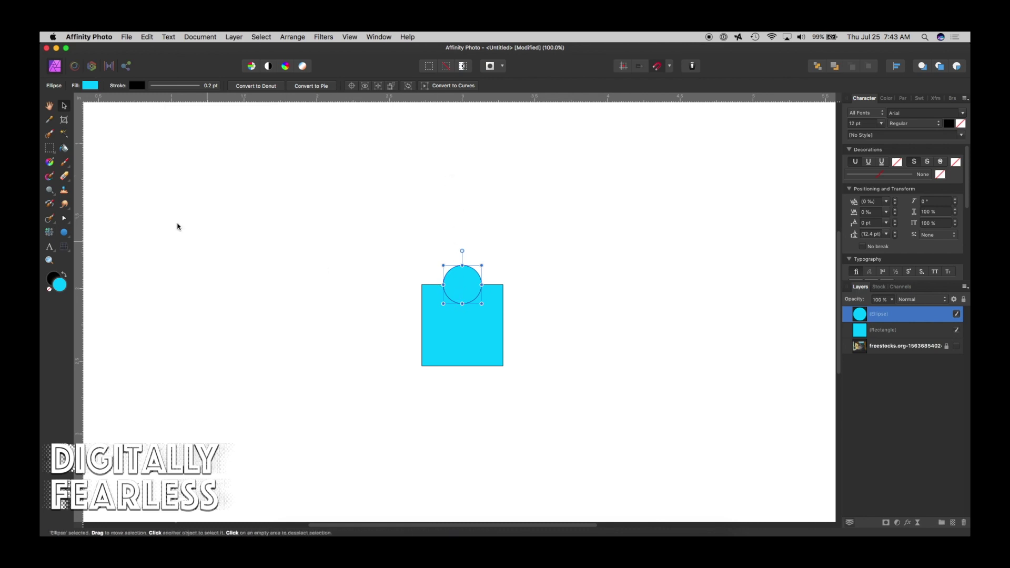
pyautogui.click(175, 155)
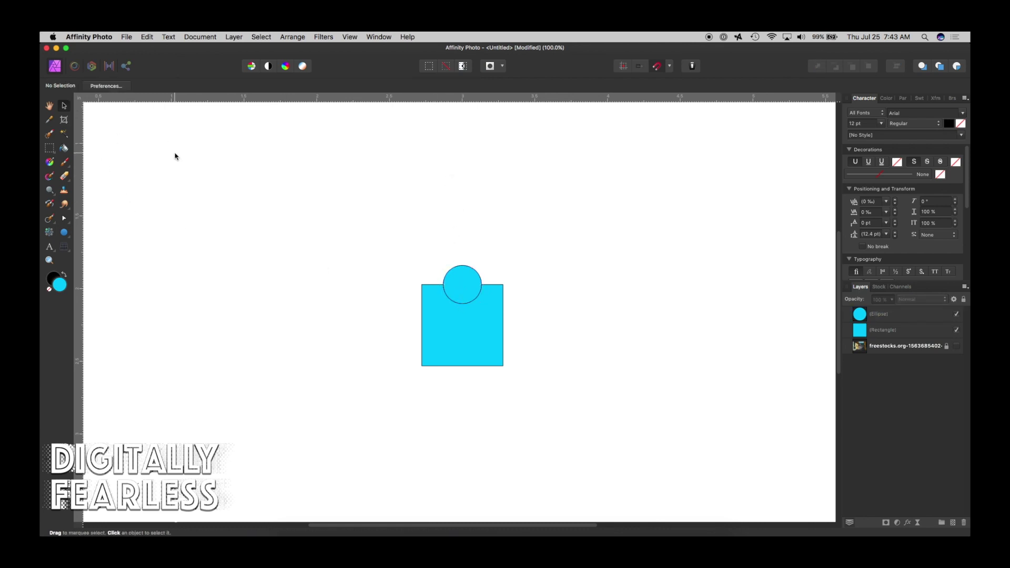
# Step: Copy the circle onto the midpoints of the square's bottom, left and right edges
pyautogui.click(457, 293)
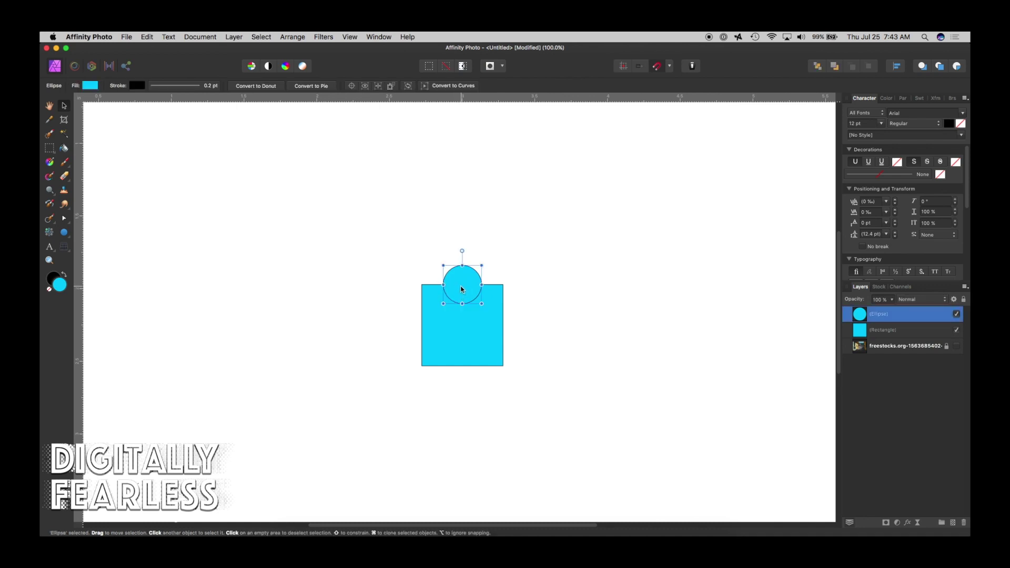
pyautogui.moveTo(462, 289)
pyautogui.mouseDown()
pyautogui.moveTo(461, 370)
pyautogui.moveTo(471, 381)
pyautogui.moveTo(474, 361)
pyautogui.mouseUp()
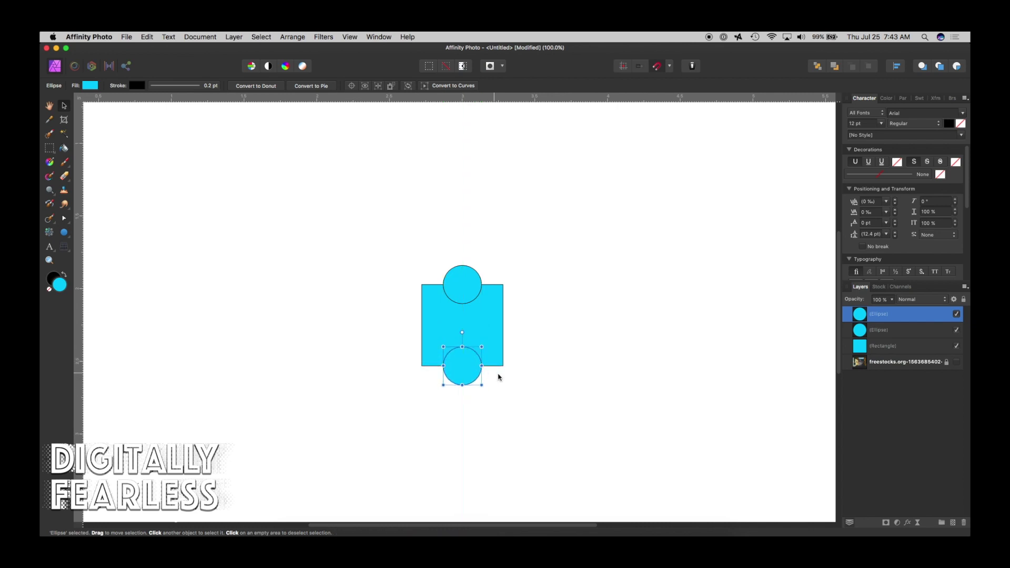
pyautogui.click(583, 338)
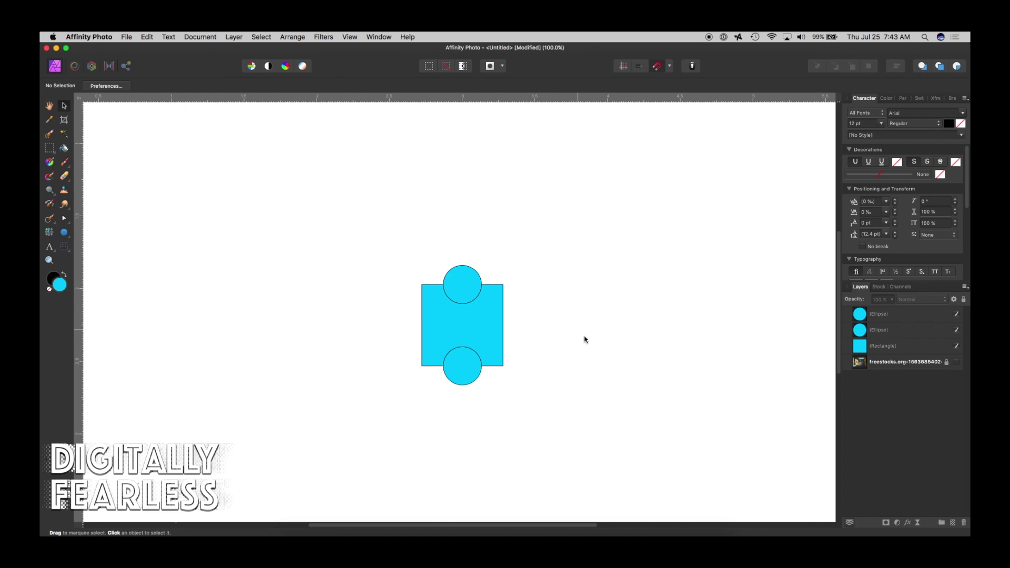
pyautogui.click(459, 368)
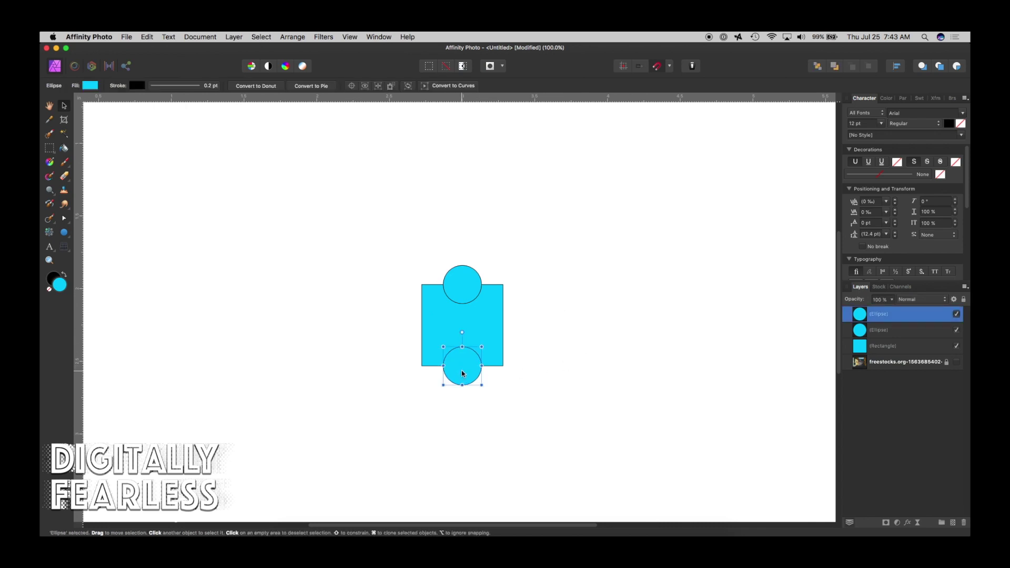
pyautogui.moveTo(462, 373)
pyautogui.mouseDown()
pyautogui.moveTo(458, 362)
pyautogui.moveTo(512, 341)
pyautogui.moveTo(514, 322)
pyautogui.moveTo(509, 335)
pyautogui.moveTo(513, 326)
pyautogui.moveTo(430, 330)
pyautogui.mouseUp()
pyautogui.click(646, 325)
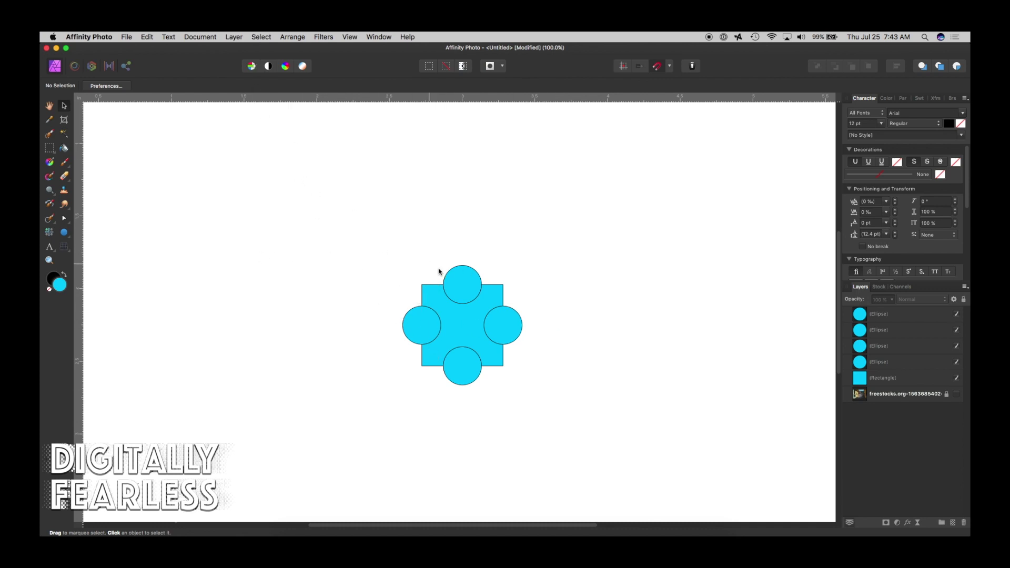
# Step: Subtract the top and bottom circles from the square to cut two half-round notches
pyautogui.click(462, 284)
pyautogui.keyDown('shift'); pyautogui.click(461, 327); pyautogui.keyUp('shift')
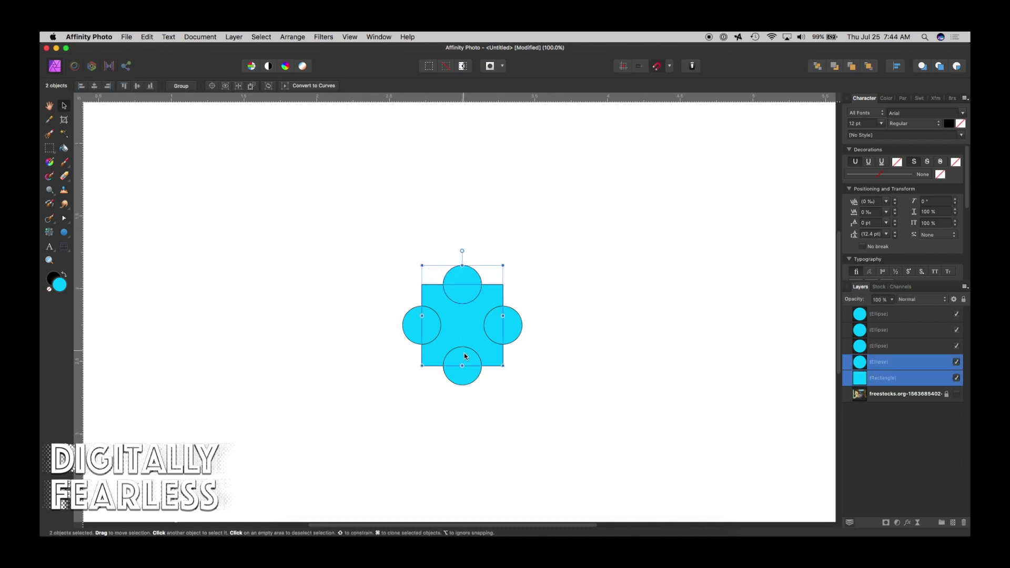
pyautogui.keyDown('shift'); pyautogui.click(462, 379); pyautogui.keyUp('shift')
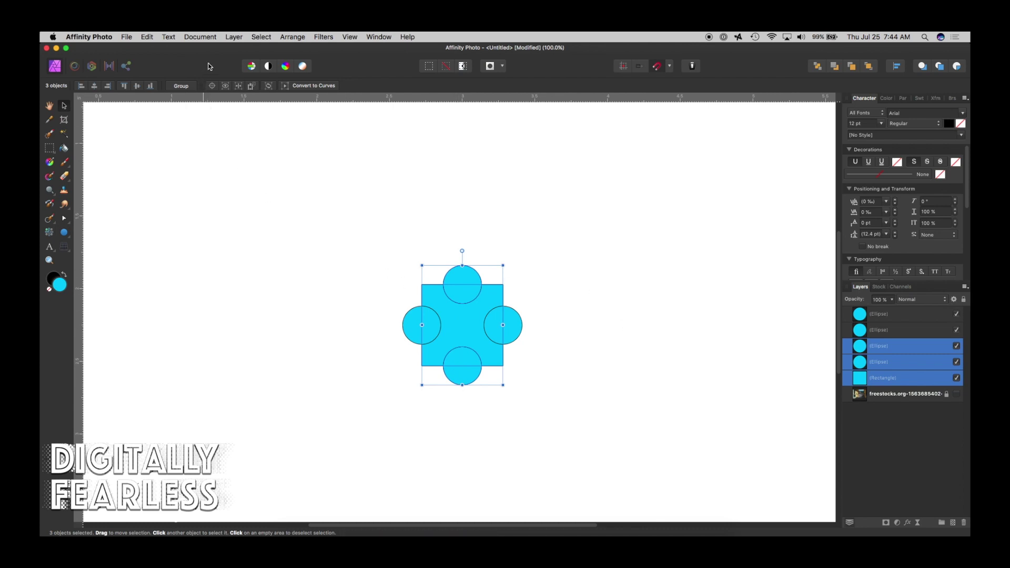
pyautogui.click(235, 36)
pyautogui.moveTo(273, 348)
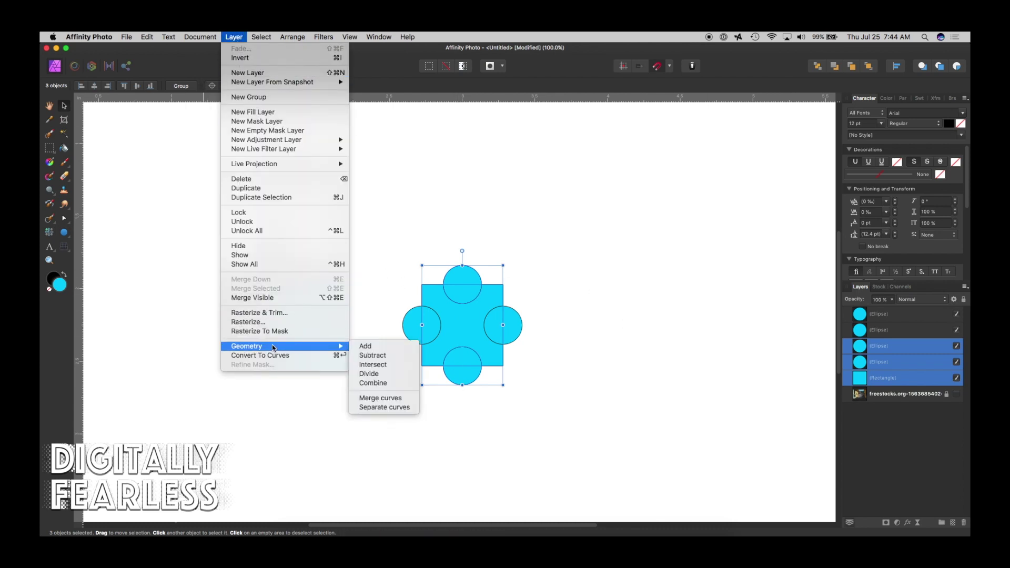
pyautogui.click(371, 355)
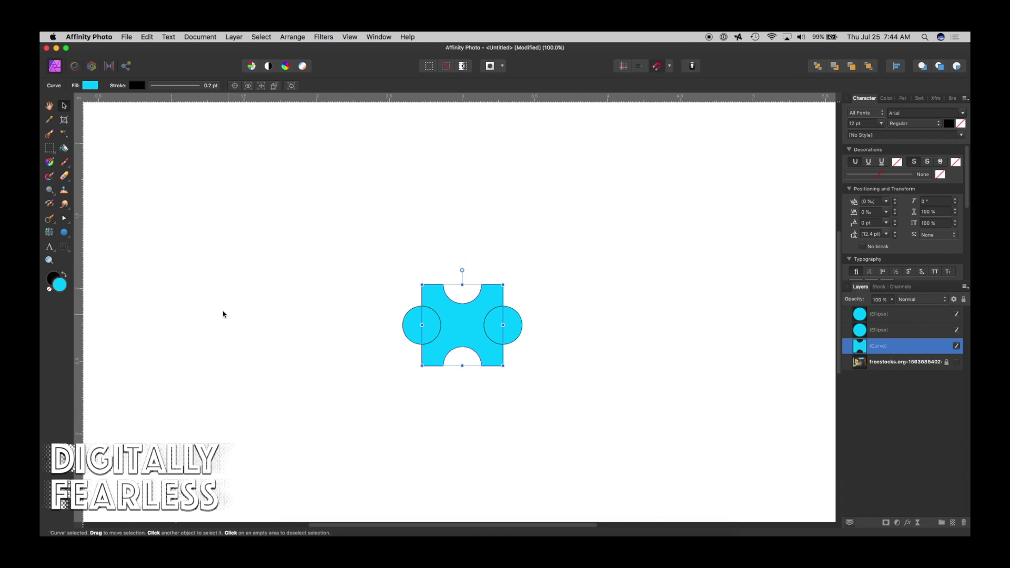
pyautogui.click(214, 305)
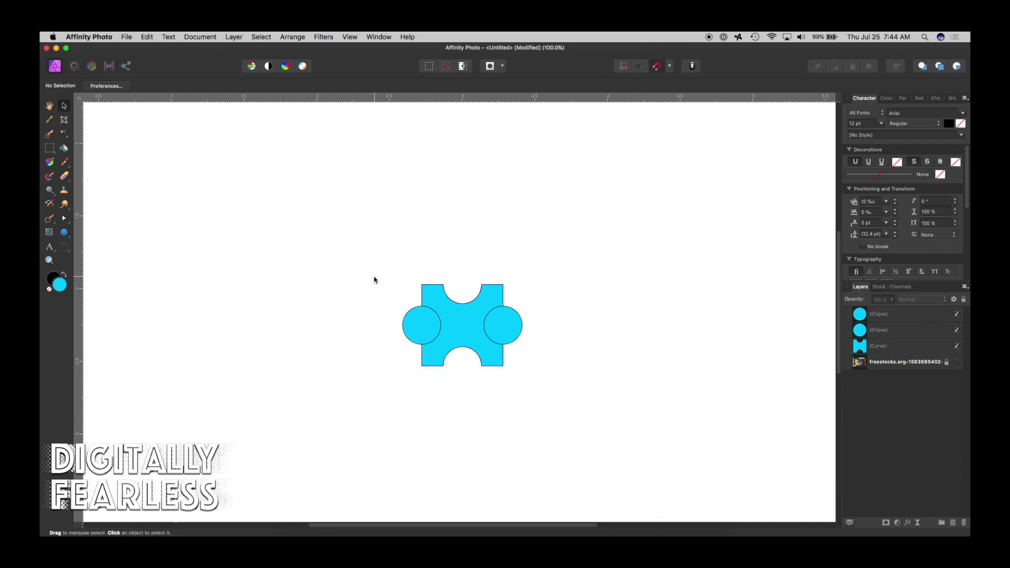
# Step: Add the left and right circles to the notched square to form a single puzzle-piece curve
pyautogui.moveTo(358, 223); pyautogui.dragTo(540, 382)
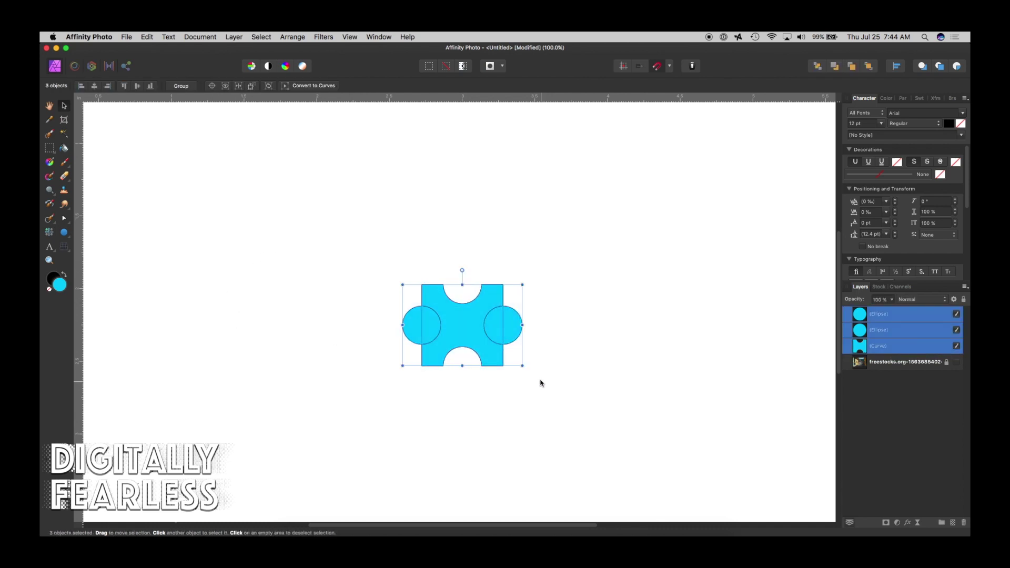
pyautogui.click(234, 38)
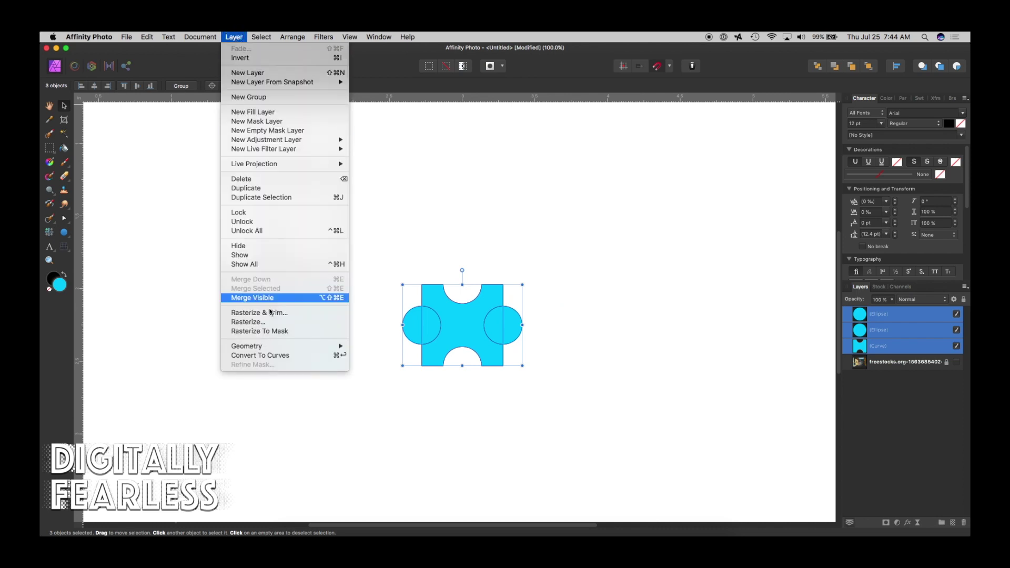
pyautogui.moveTo(267, 347)
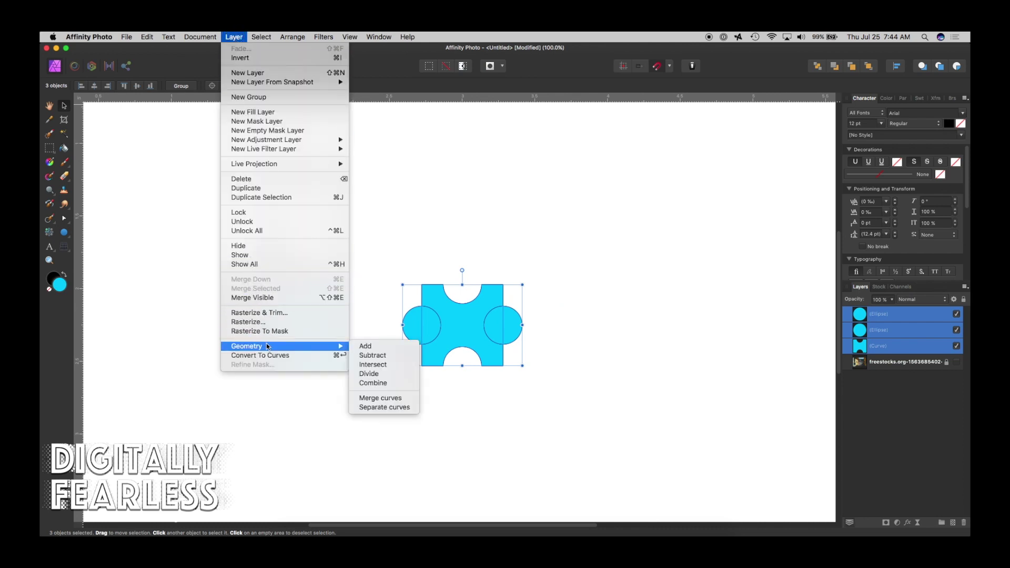
pyautogui.click(365, 346)
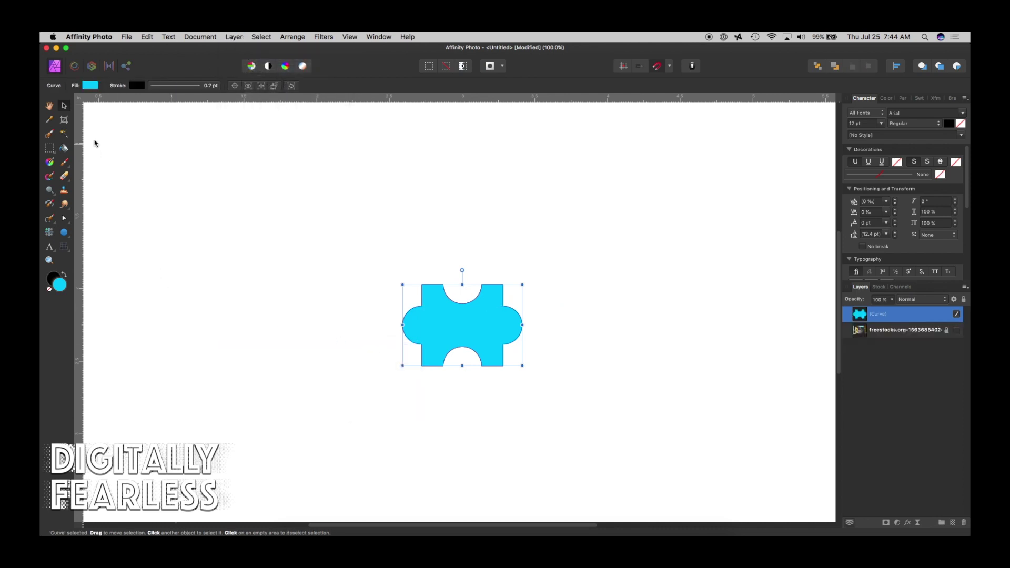
pyautogui.click(177, 137)
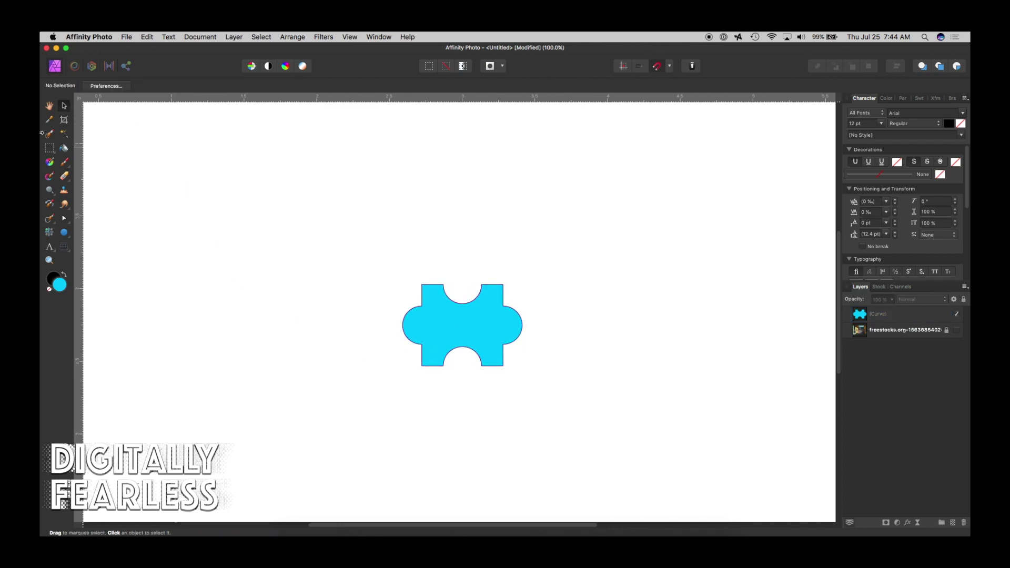
# Step: Duplicate the puzzle piece below the original, rotate the copy 90° and fit its tab into the bottom notch
pyautogui.click(49, 107)
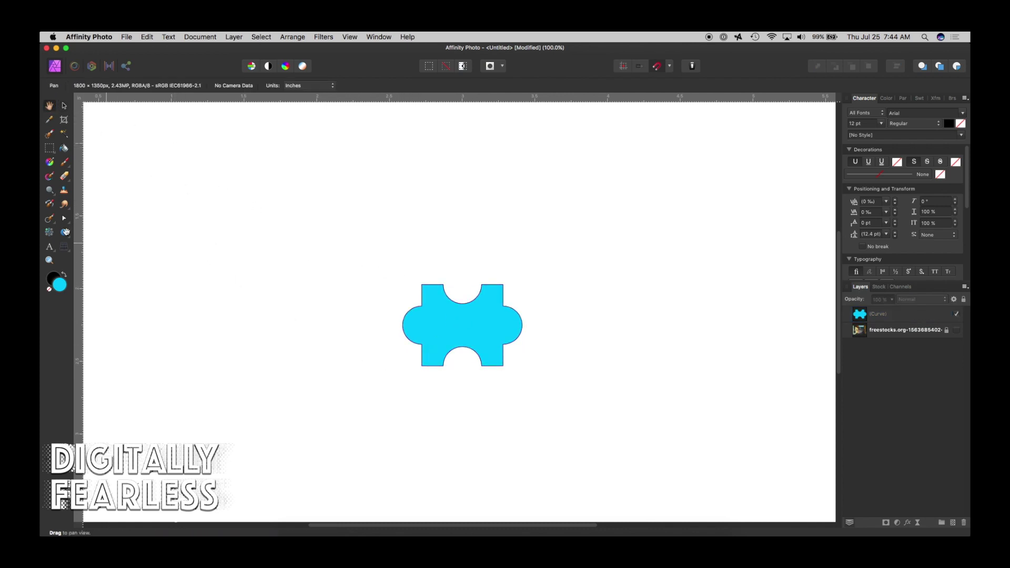
pyautogui.click(63, 107)
pyautogui.click(449, 340)
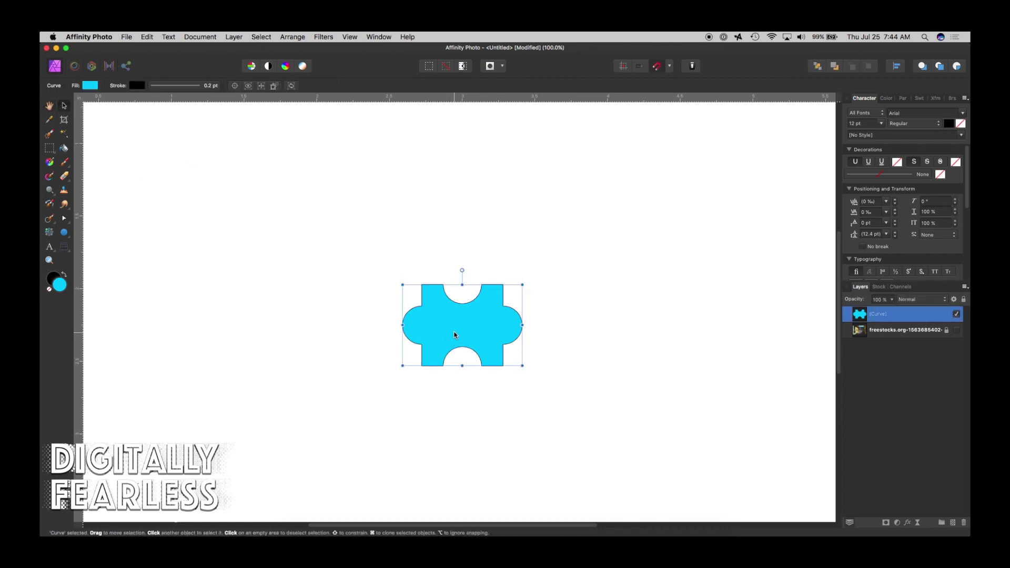
pyautogui.moveTo(455, 331); pyautogui.dragTo(456, 416)
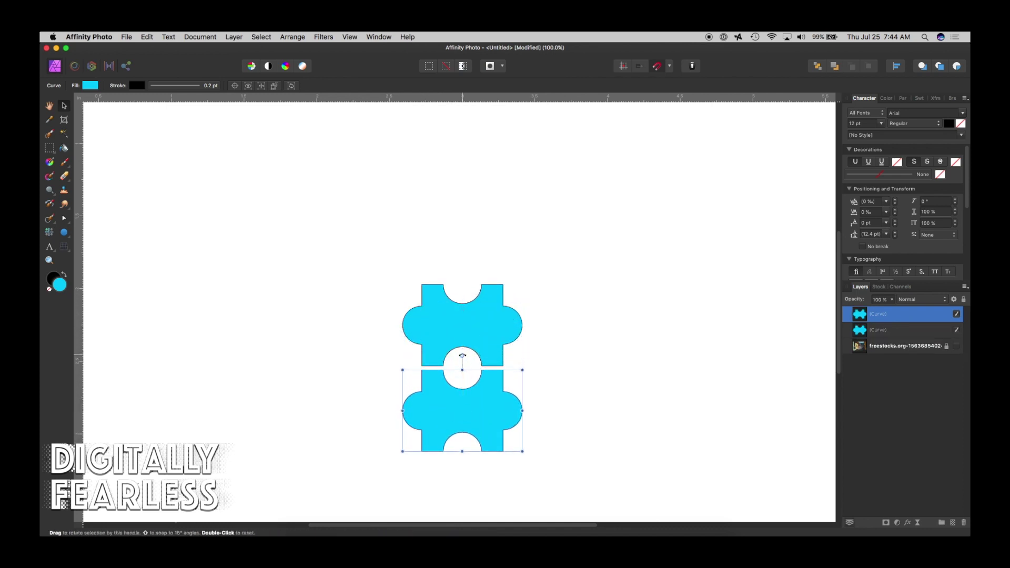
pyautogui.moveTo(462, 356); pyautogui.dragTo(451, 416)
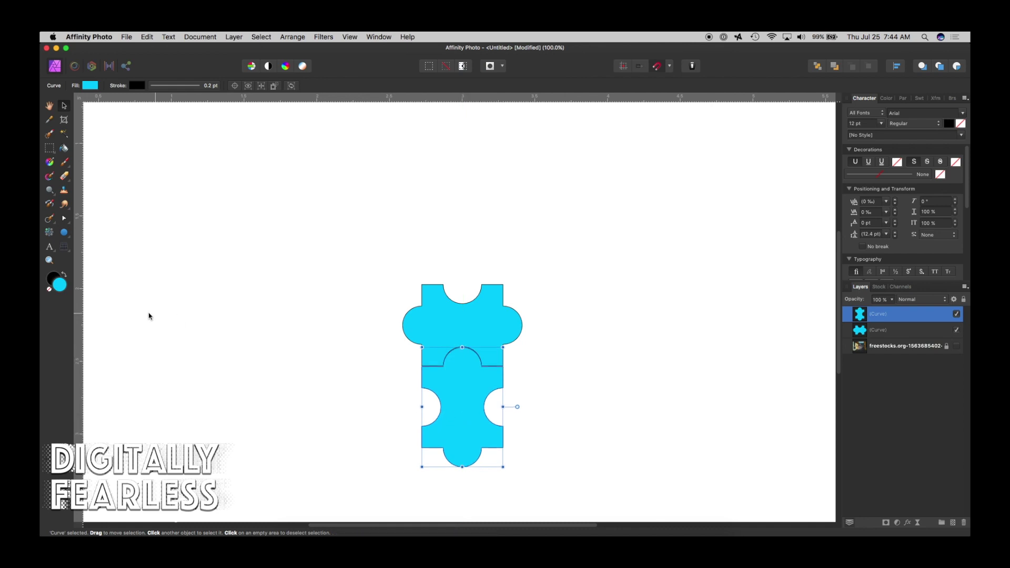
# Step: Nudge the lower puzzle piece up at close range so its outline meets the upper piece, and return to 100% zoom
pyautogui.click(48, 261)
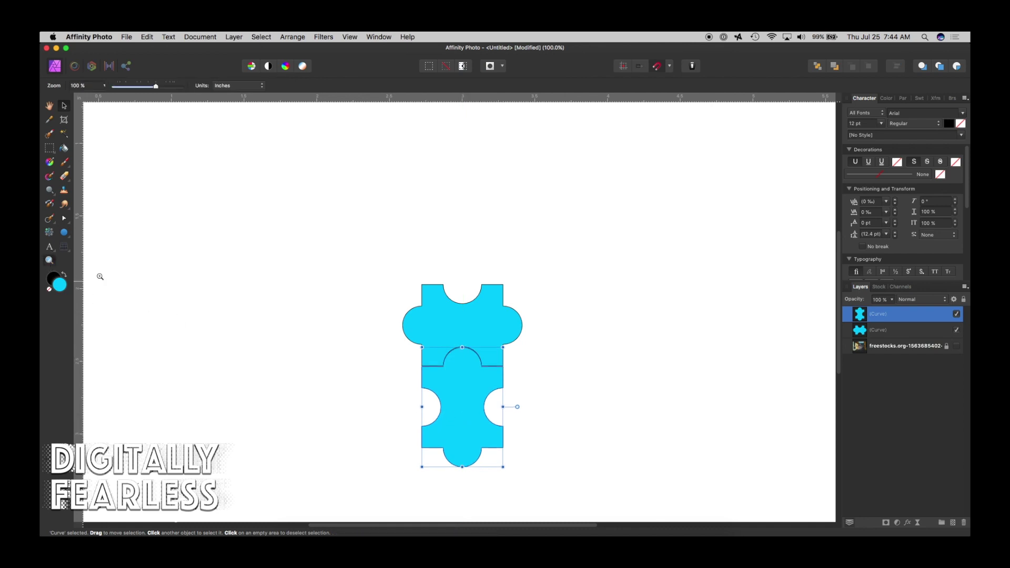
pyautogui.click(466, 342)
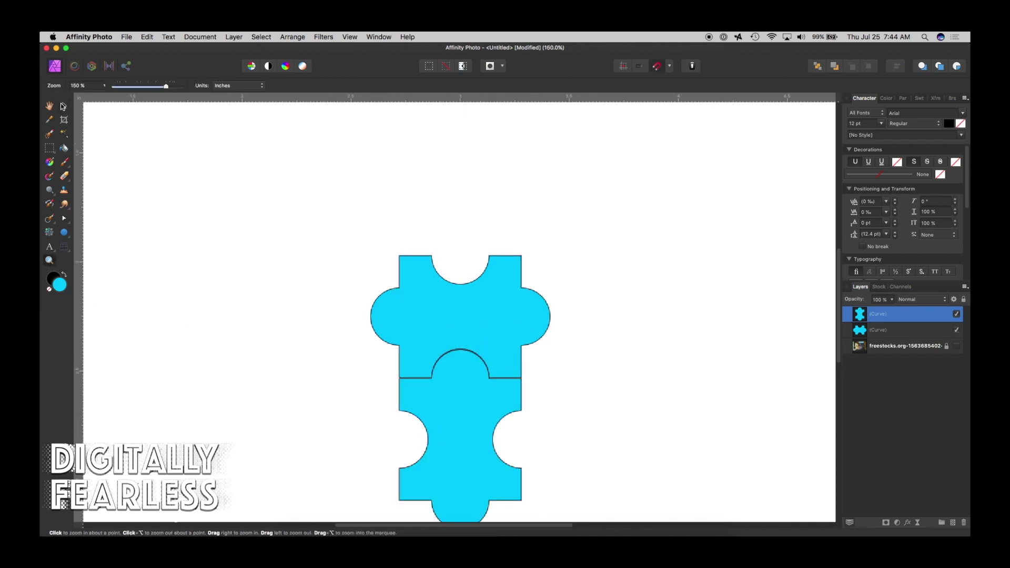
pyautogui.click(62, 105)
pyautogui.click(690, 395)
pyautogui.click(448, 417)
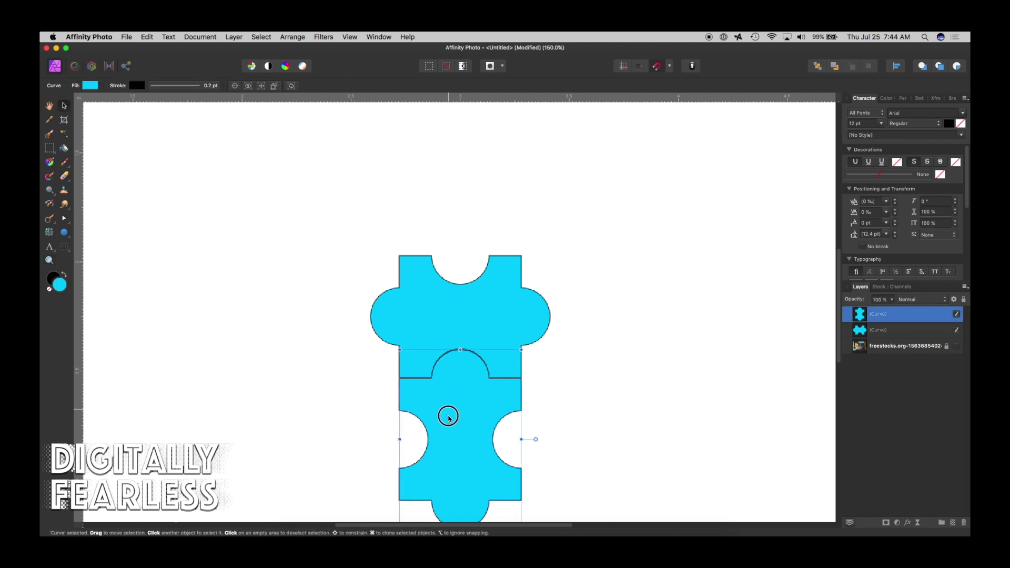
pyautogui.moveTo(448, 417); pyautogui.dragTo(450, 407)
pyautogui.click(598, 388)
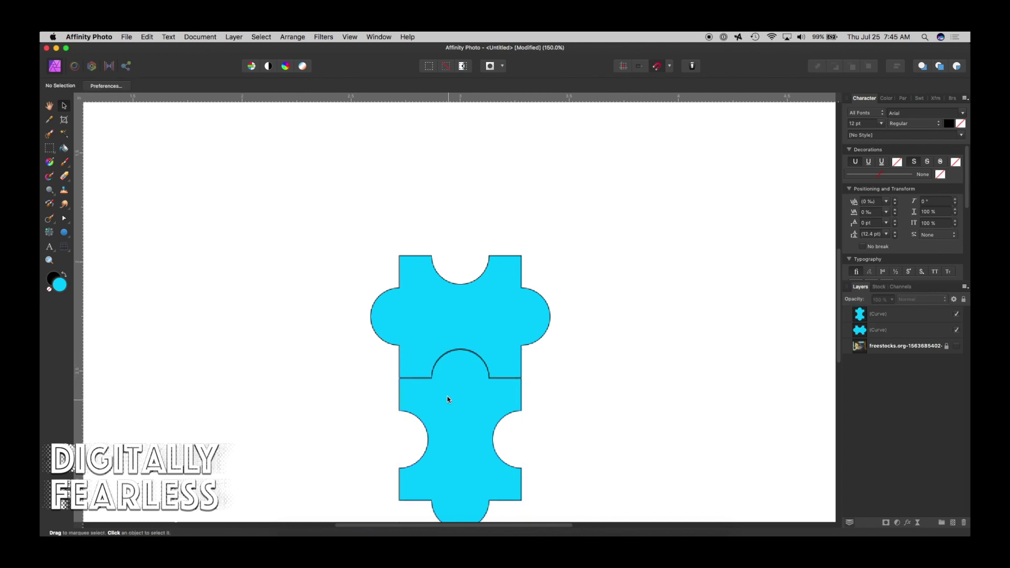
pyautogui.click(47, 107)
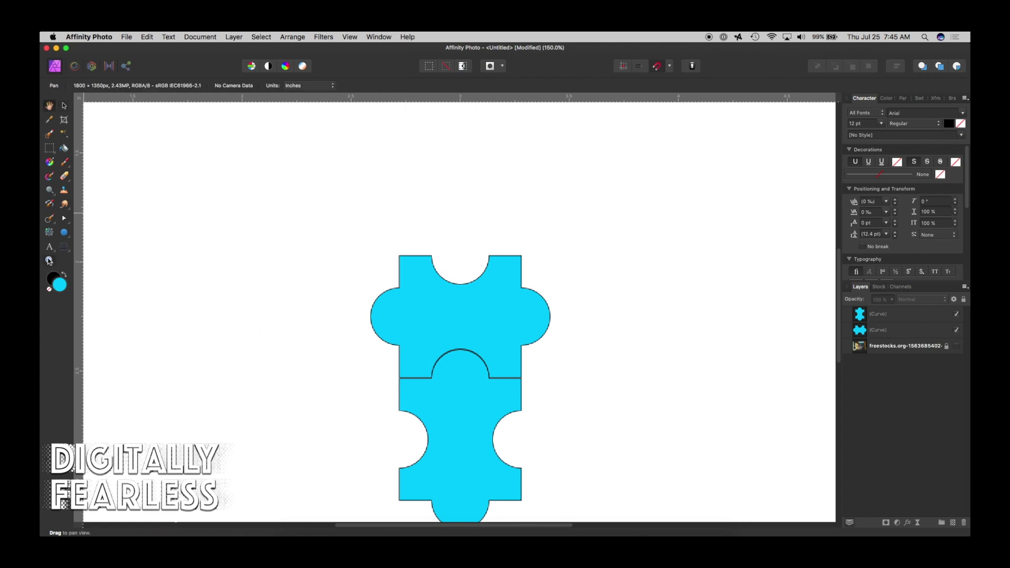
pyautogui.doubleClick(49, 260)
pyautogui.click(65, 107)
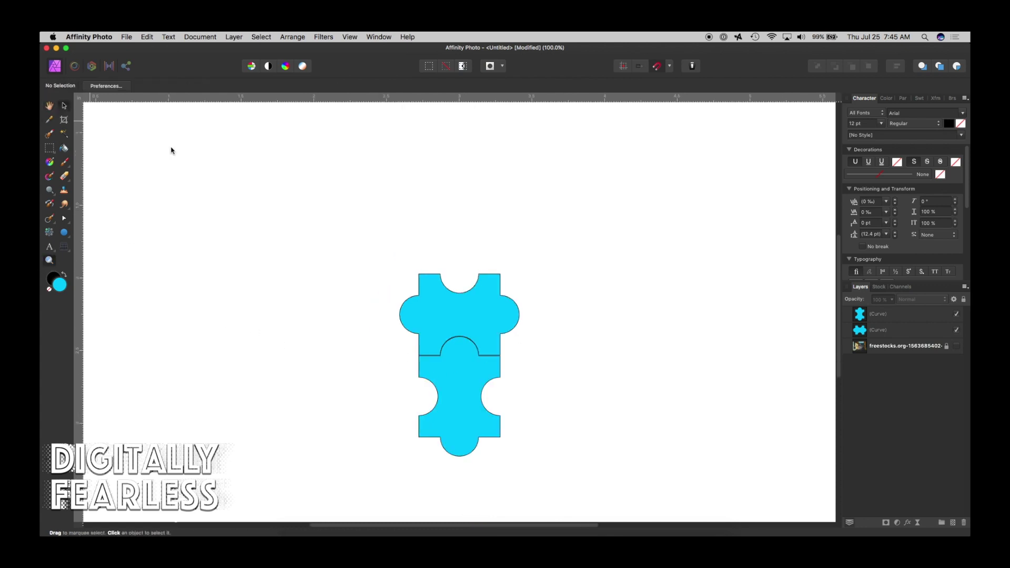
# Step: Duplicate the two joined puzzle pieces directly above the originals and nudge the copies up until the meeting outlines coincide
pyautogui.moveTo(333, 213); pyautogui.dragTo(534, 469)
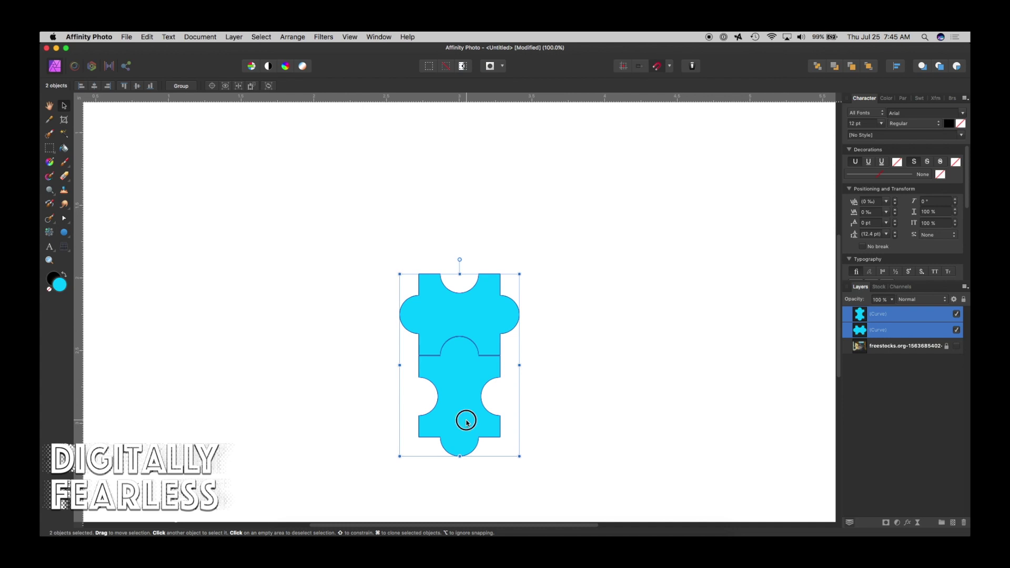
pyautogui.moveTo(465, 419)
pyautogui.mouseDown()
pyautogui.moveTo(465, 243)
pyautogui.moveTo(467, 259)
pyautogui.mouseUp()
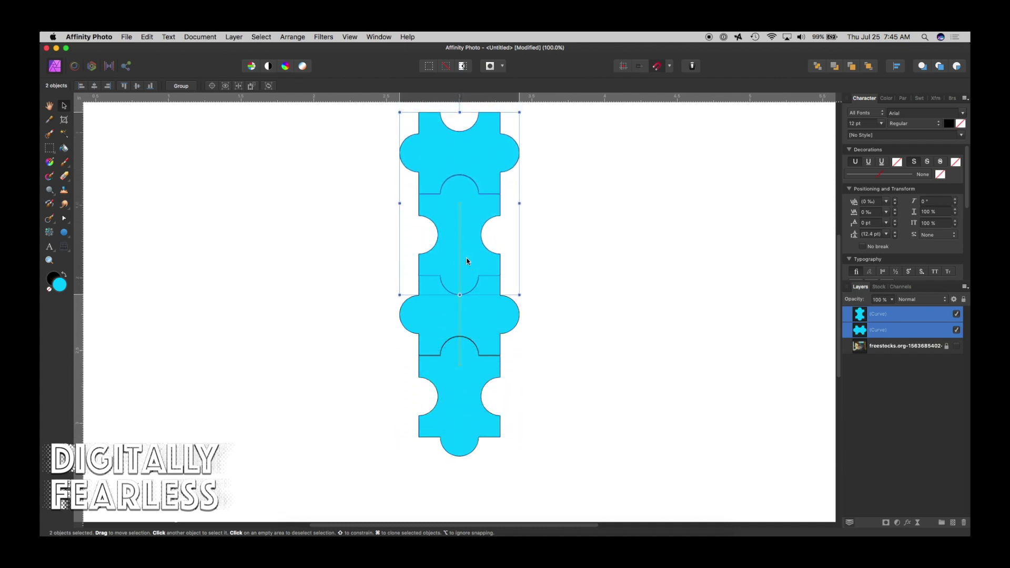
pyautogui.click(48, 261)
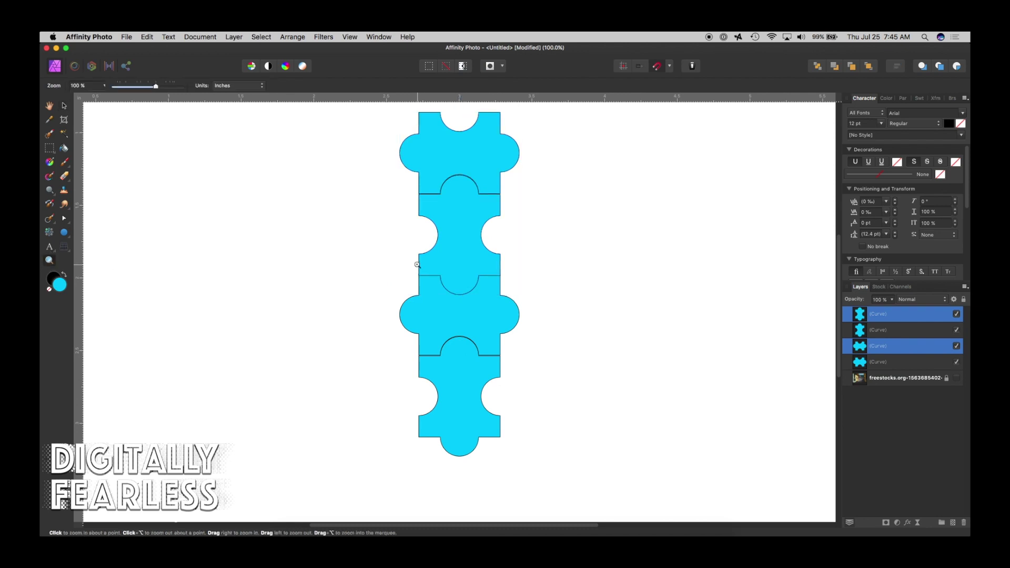
pyautogui.click(442, 263)
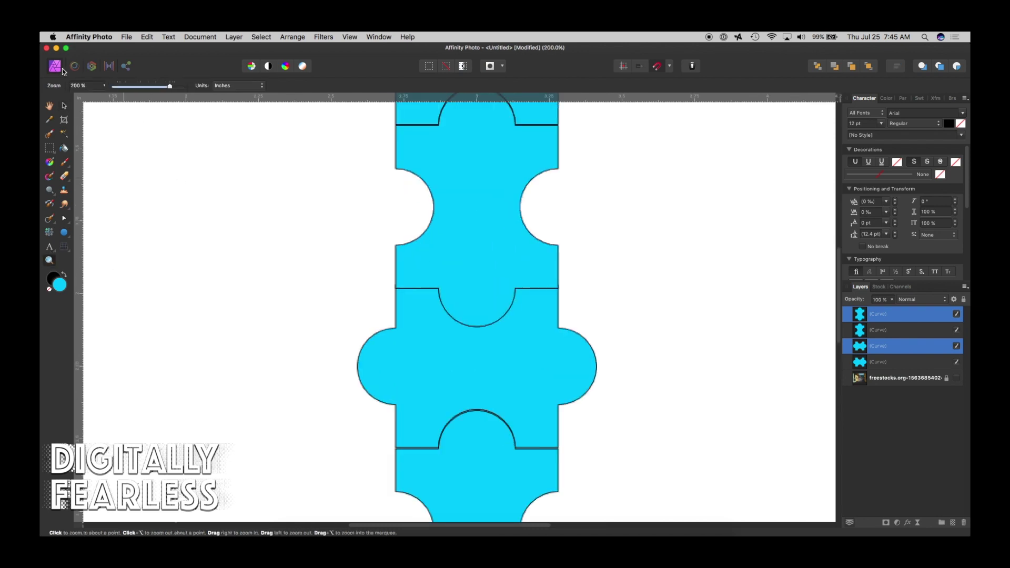
pyautogui.click(64, 106)
pyautogui.press('Up')
pyautogui.press('Up')
pyautogui.press('Up')
pyautogui.press('Up')
pyautogui.press('Up')
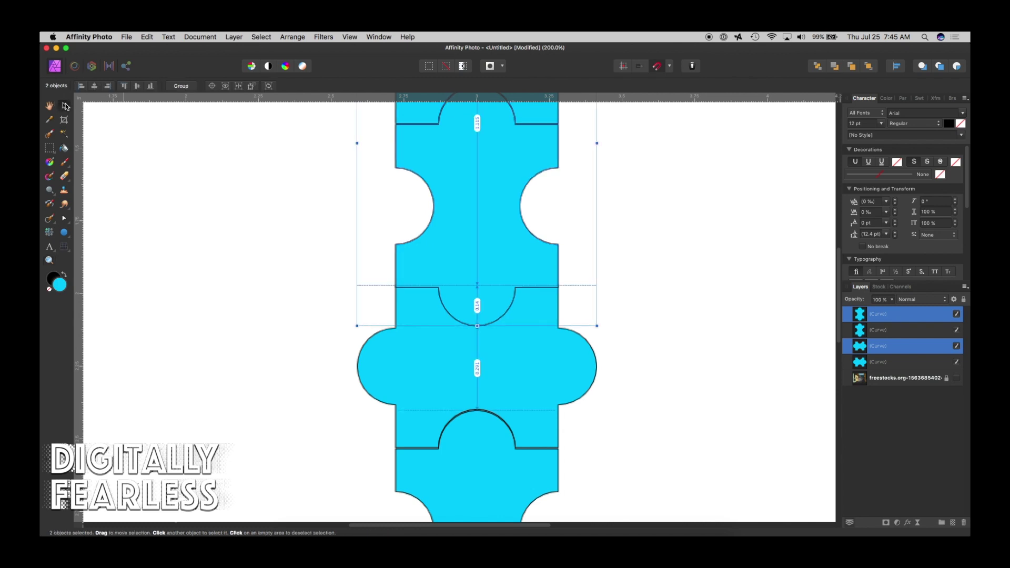
pyautogui.press('Down')
pyautogui.press('Down')
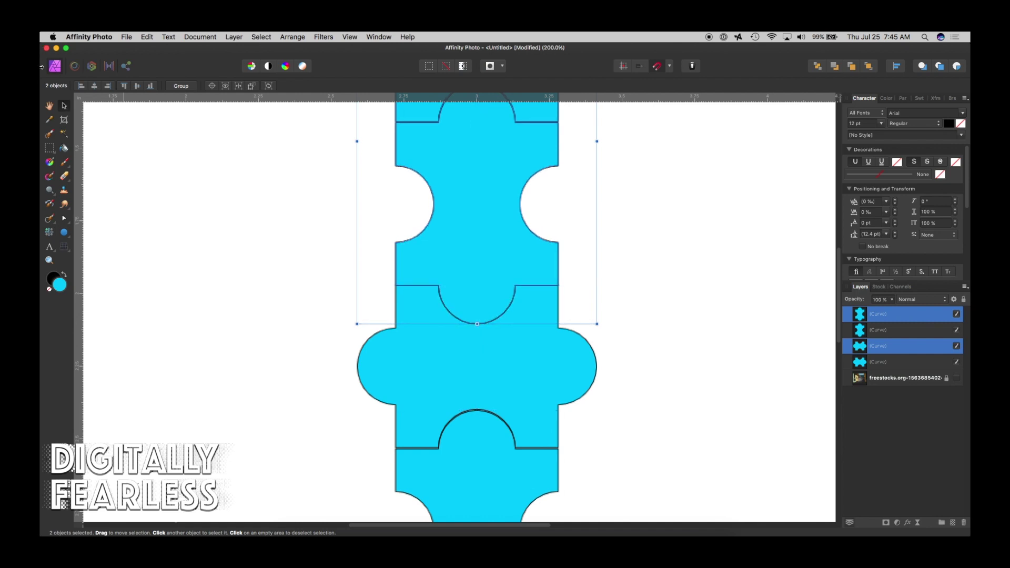
pyautogui.click(192, 169)
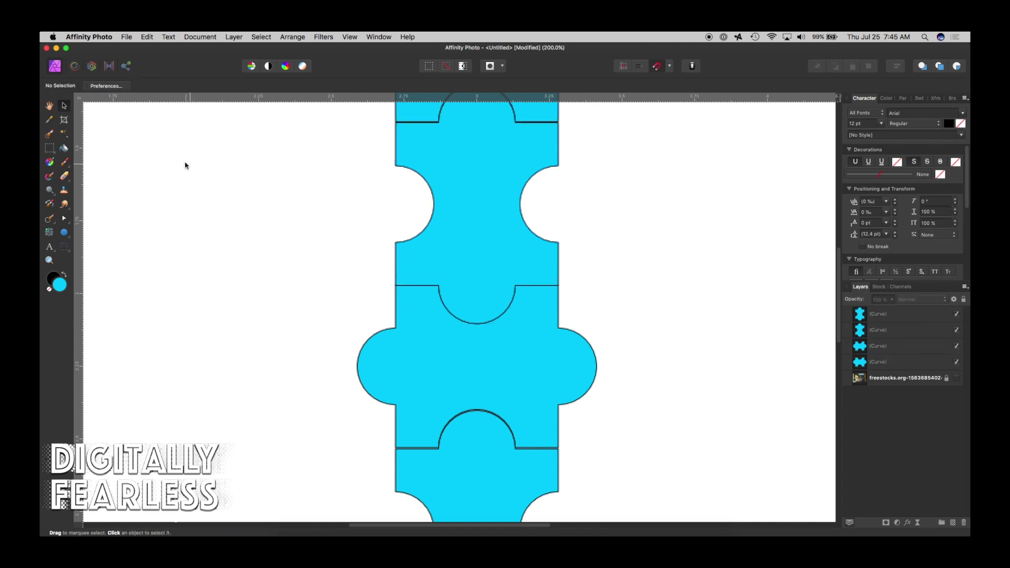
# Step: Scale the stack of four puzzle pieces down proportionally and place it near the bottom edge of the page
pyautogui.click(51, 106)
pyautogui.press('super+0')
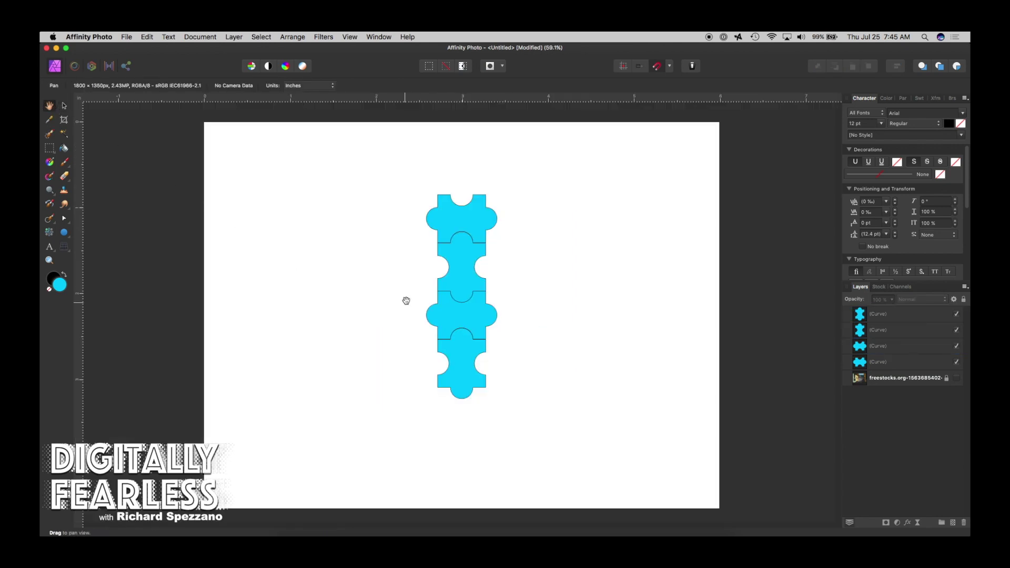
pyautogui.click(64, 105)
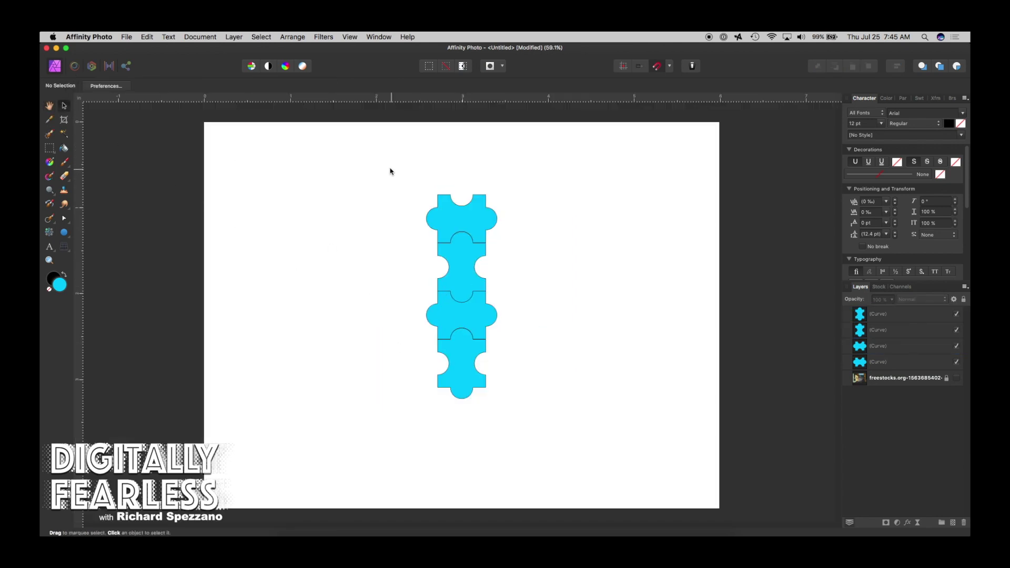
pyautogui.moveTo(386, 169); pyautogui.dragTo(574, 410)
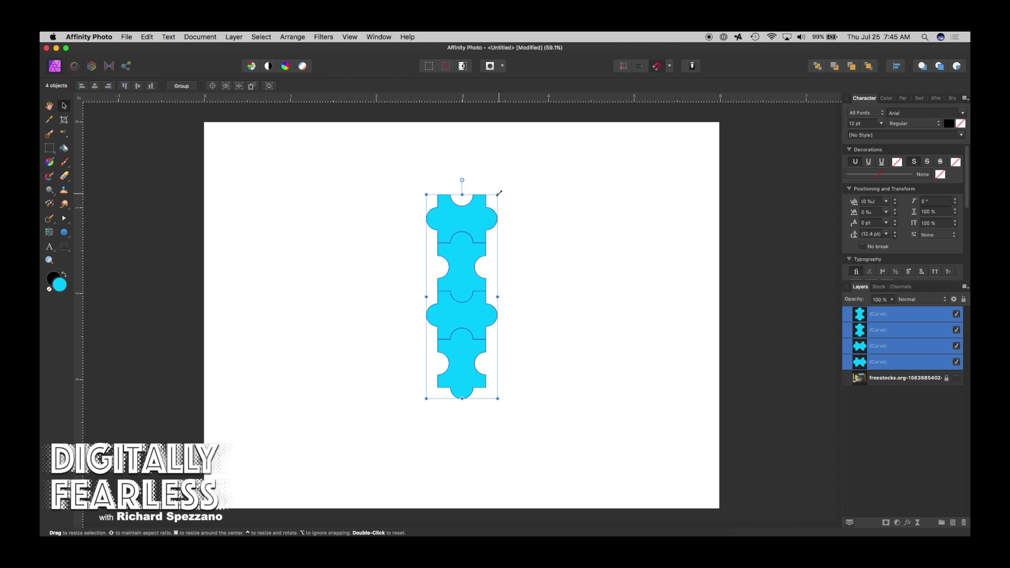
pyautogui.moveTo(498, 194); pyautogui.dragTo(463, 368)
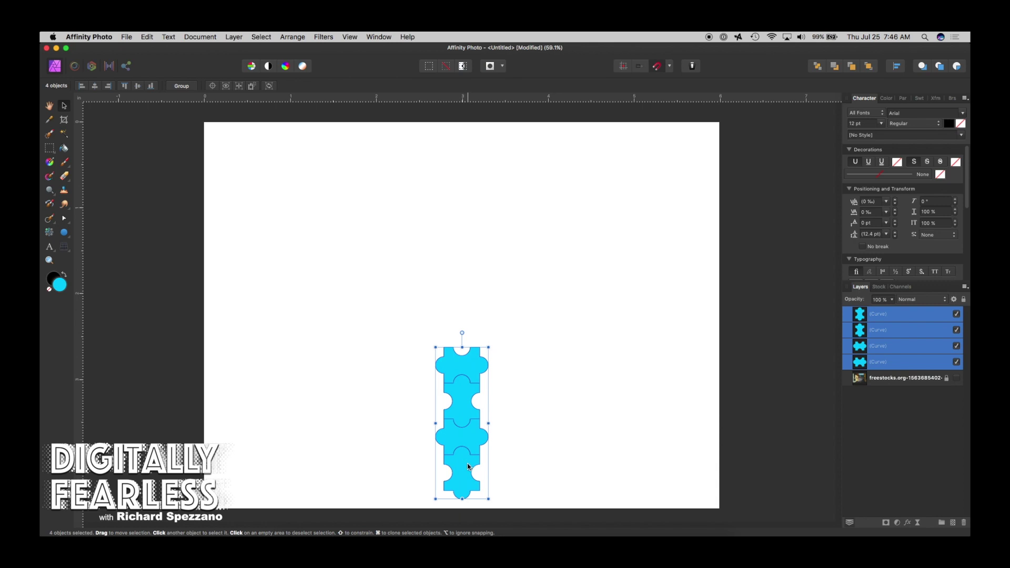
# Step: Duplicate the four-piece stack directly above itself and close the gap so the copy's lower tab fits the notch below
pyautogui.moveTo(466, 463)
pyautogui.mouseDown()
pyautogui.moveTo(460, 311)
pyautogui.moveTo(461, 324)
pyautogui.mouseUp()
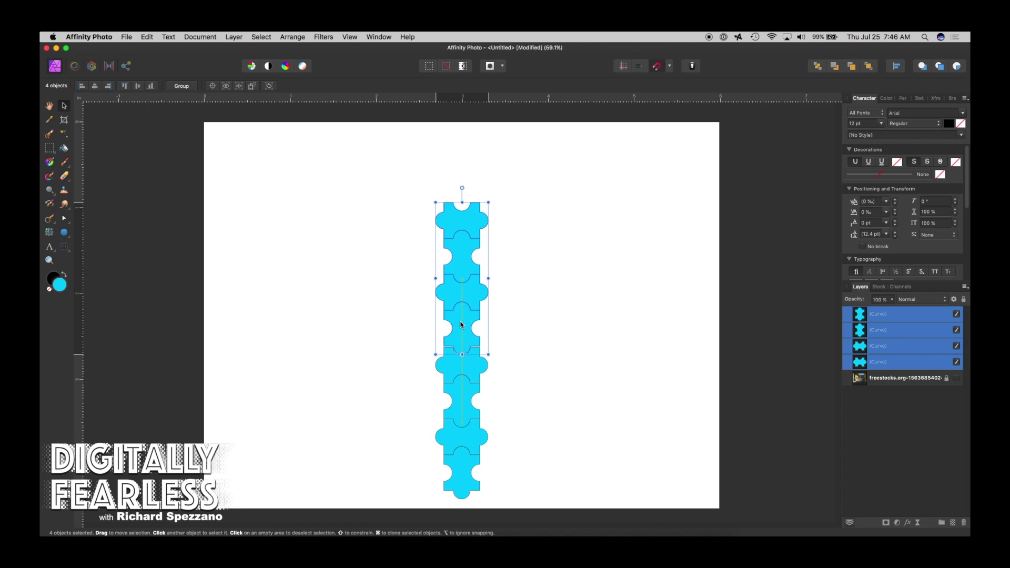
pyautogui.click(49, 262)
pyautogui.click(465, 345)
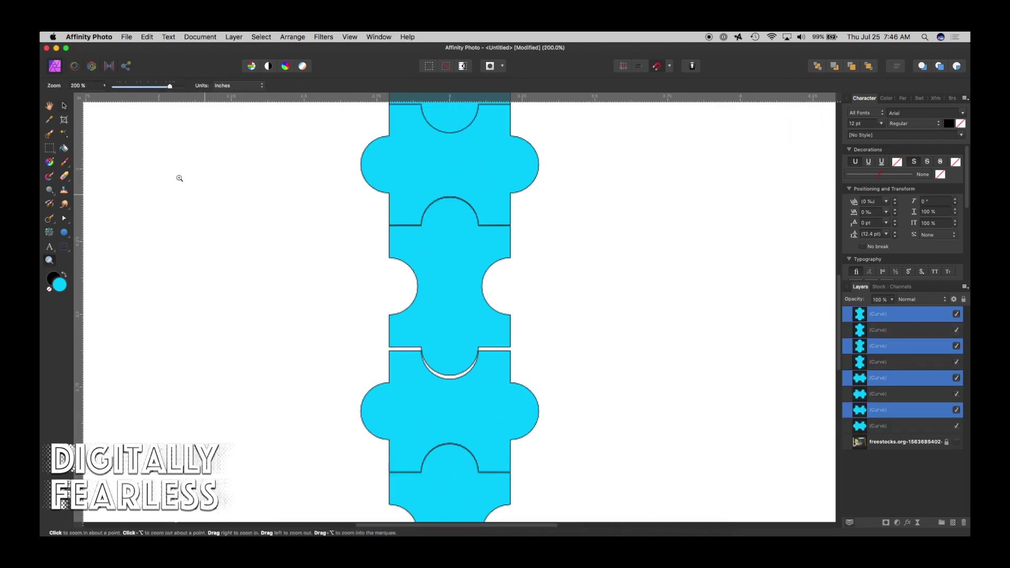
pyautogui.click(64, 106)
pyautogui.moveTo(433, 282); pyautogui.dragTo(436, 287)
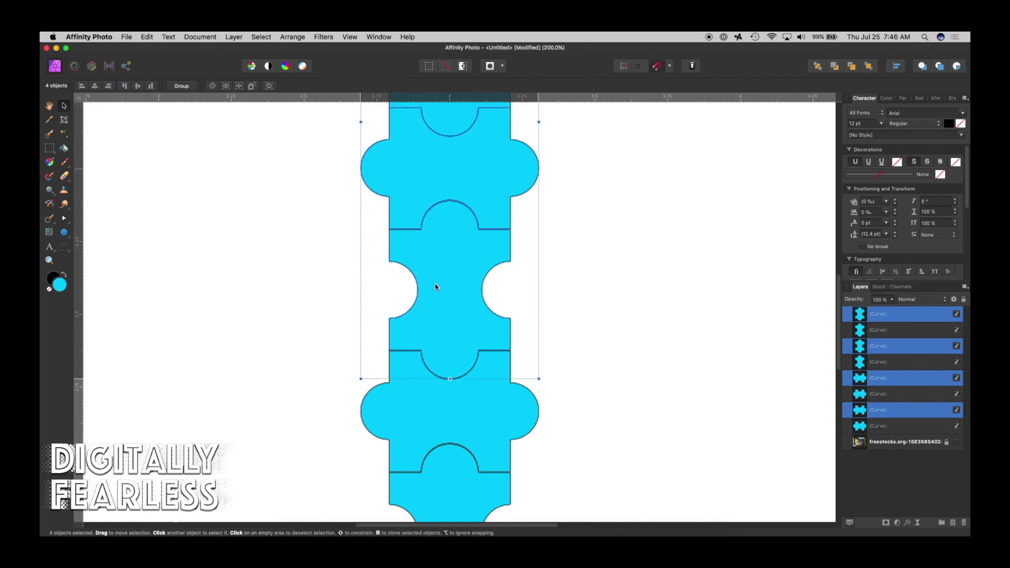
pyautogui.click(109, 250)
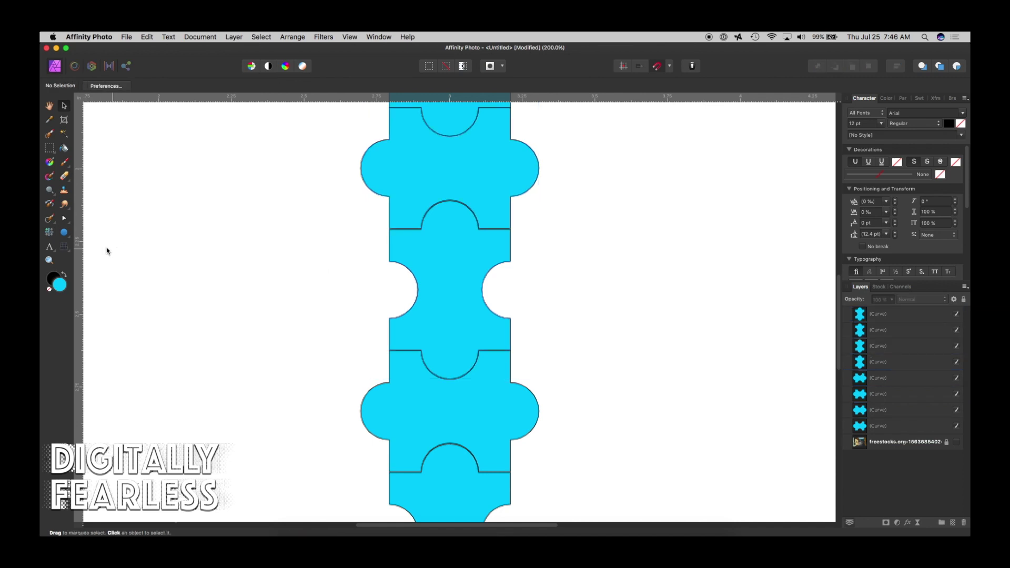
# Step: Move the whole eight-piece column to the left part of the page
pyautogui.doubleClick(50, 108)
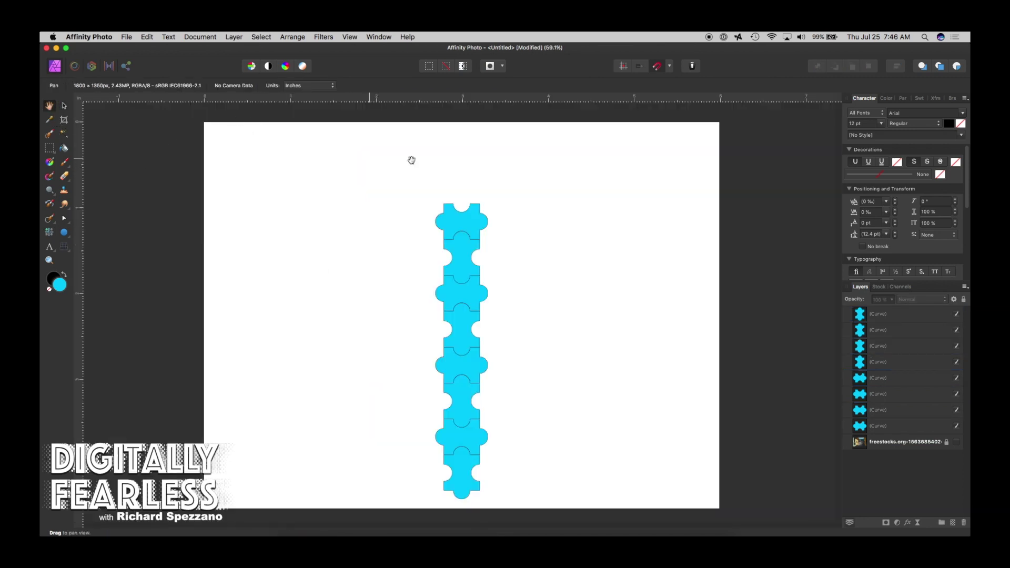
pyautogui.click(64, 105)
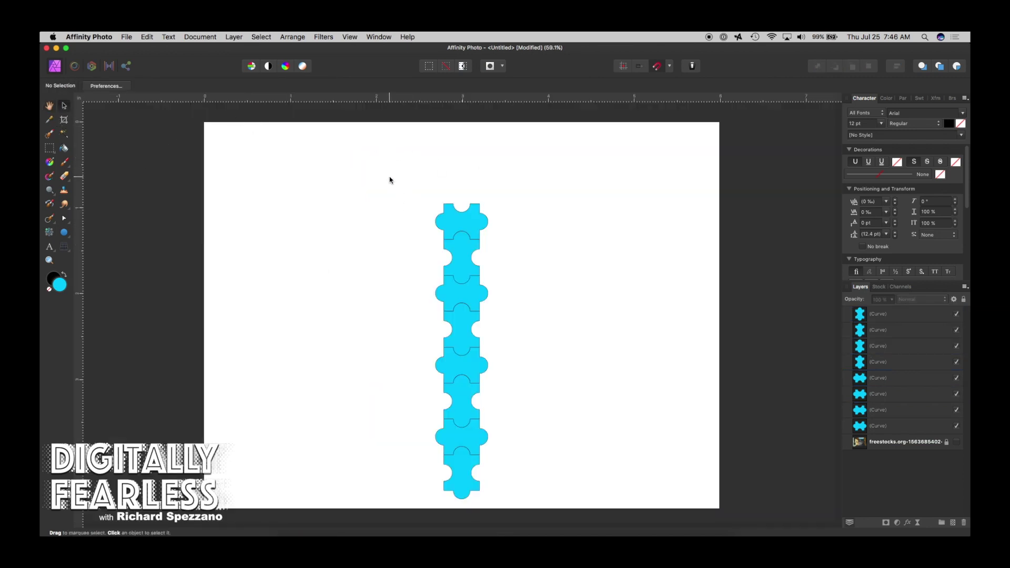
pyautogui.moveTo(391, 184); pyautogui.dragTo(512, 500)
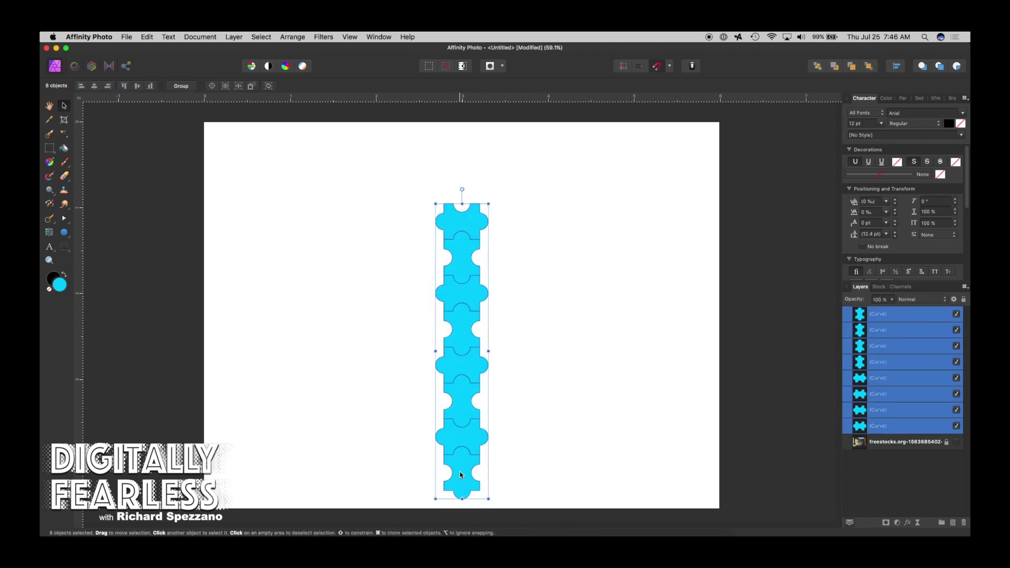
pyautogui.moveTo(460, 475); pyautogui.dragTo(269, 427)
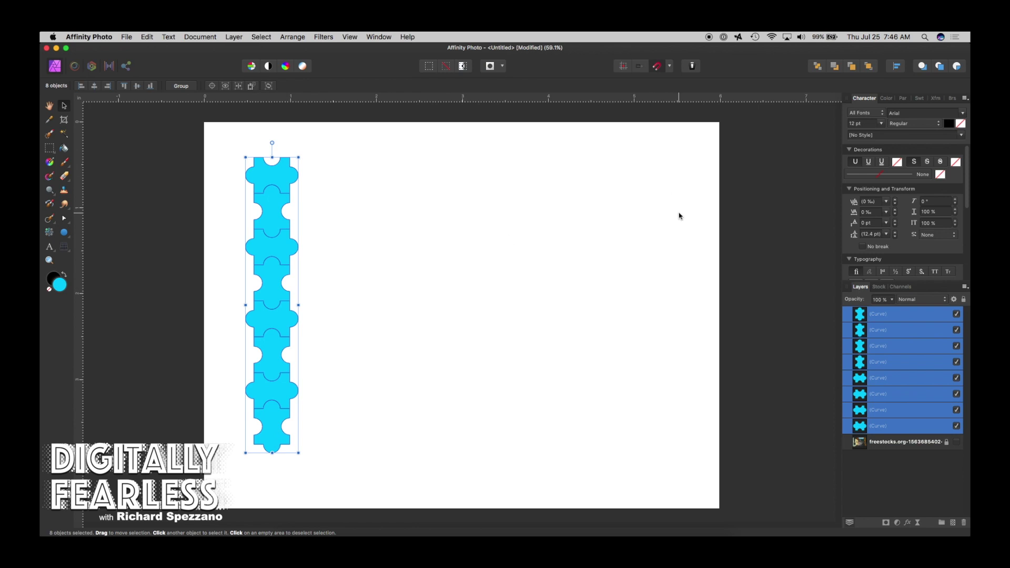
# Step: Group the eight puzzle pieces and name the group Column
pyautogui.press('super+g')
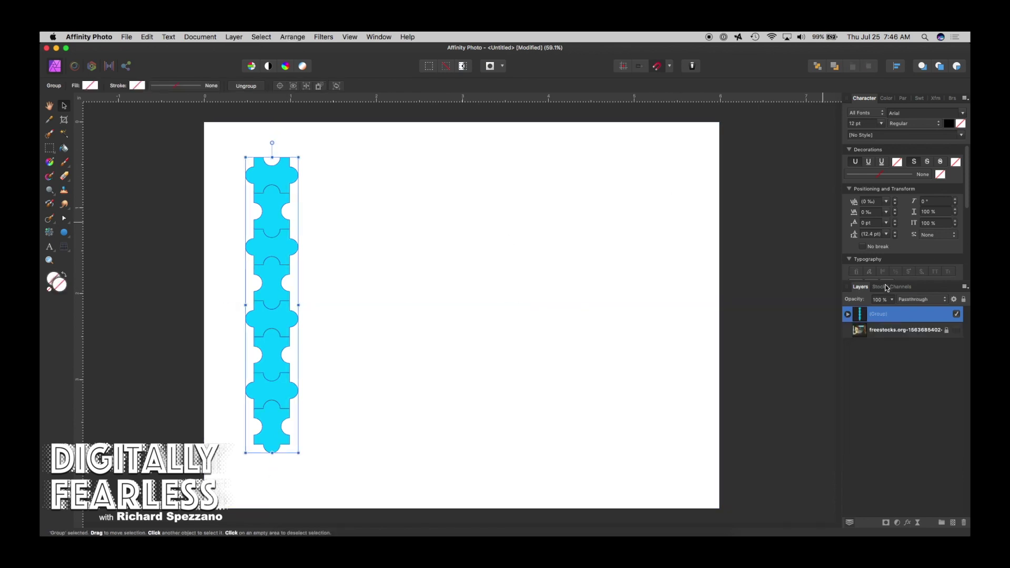
pyautogui.doubleClick(877, 316)
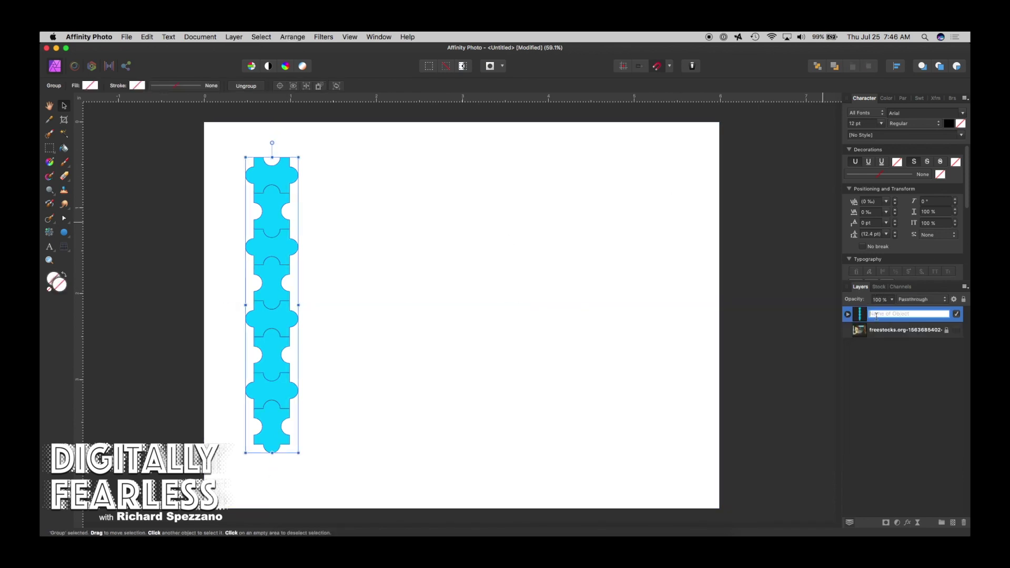
pyautogui.write('Column')
pyautogui.click(342, 179)
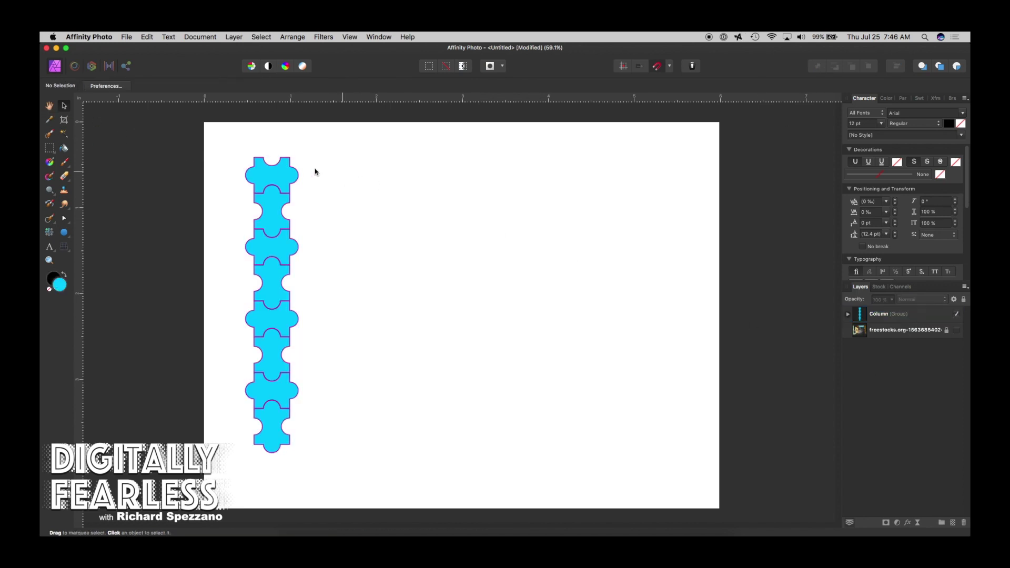
# Step: Duplicate the Column group to its right, one piece lower, and adjust the copy so both columns interlock without a gap
pyautogui.click(279, 166)
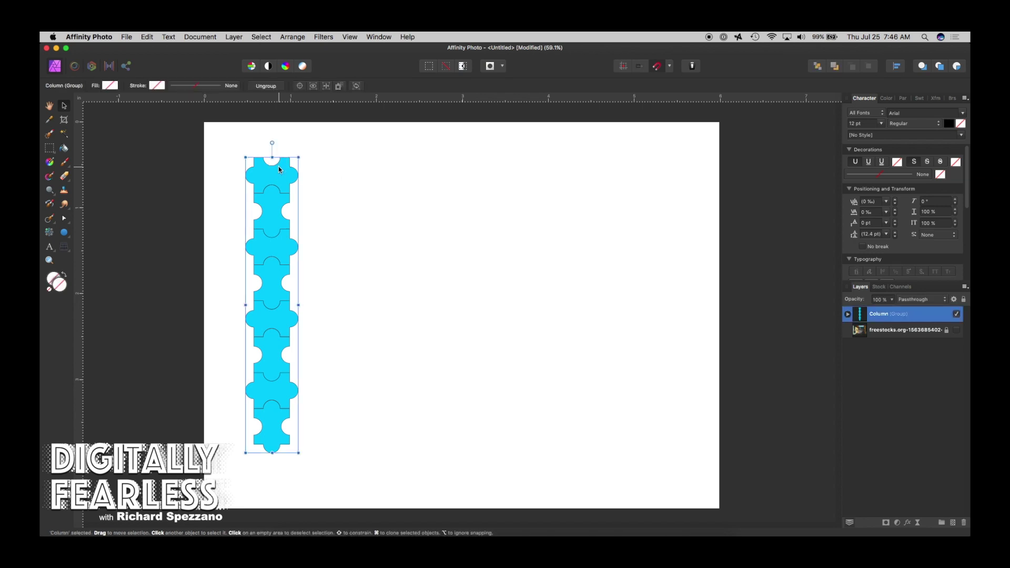
pyautogui.moveTo(274, 178)
pyautogui.mouseDown()
pyautogui.moveTo(342, 176)
pyautogui.moveTo(333, 201)
pyautogui.moveTo(309, 218)
pyautogui.mouseUp()
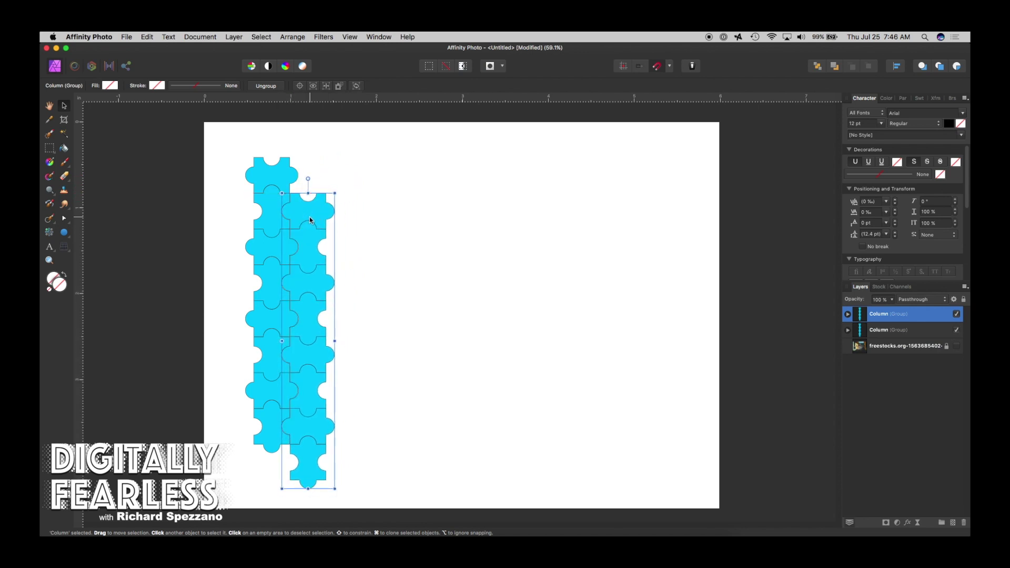
pyautogui.press('z')
pyautogui.click(296, 210)
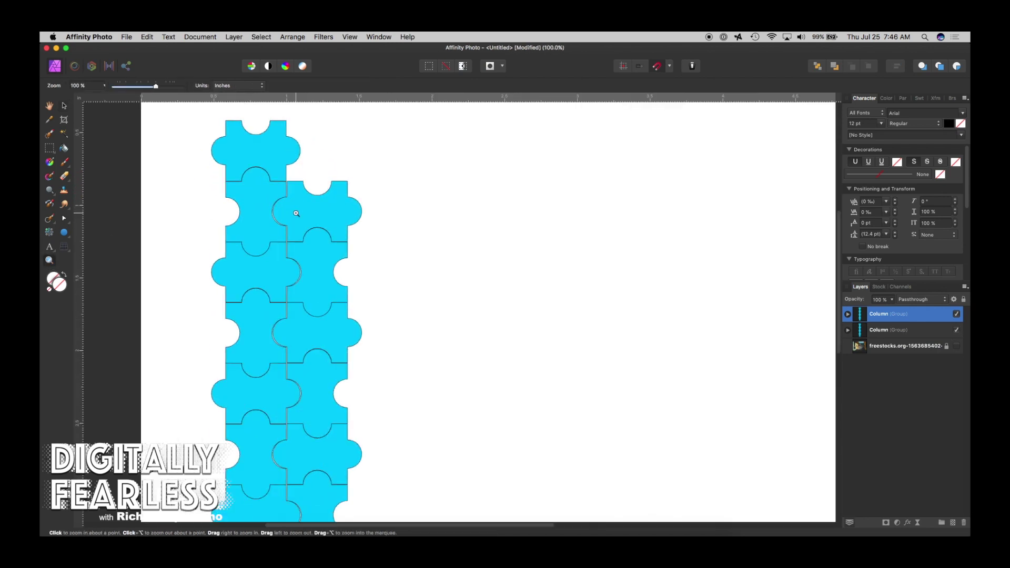
pyautogui.click(296, 199)
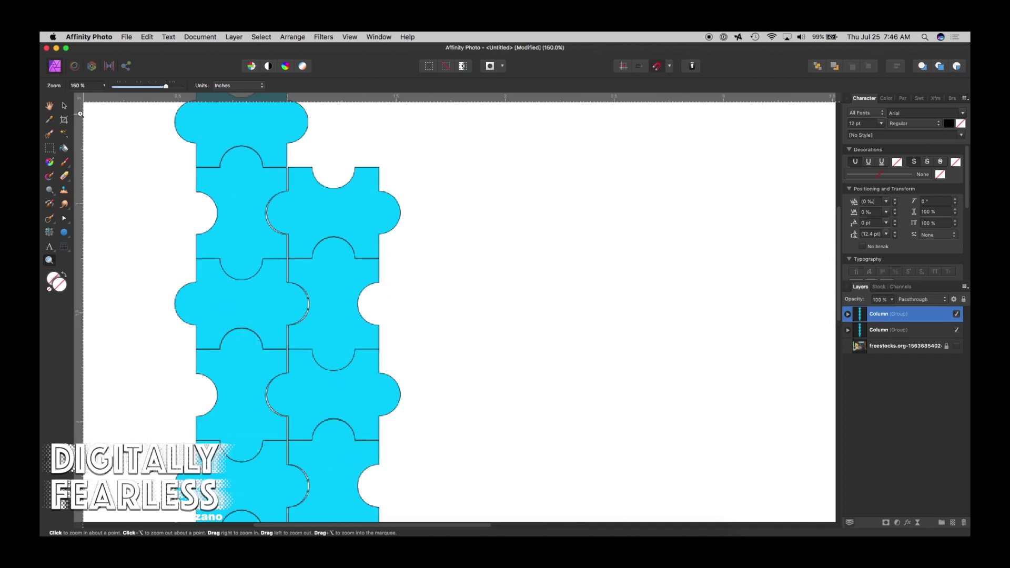
pyautogui.press('v')
pyautogui.moveTo(310, 213); pyautogui.dragTo(309, 214)
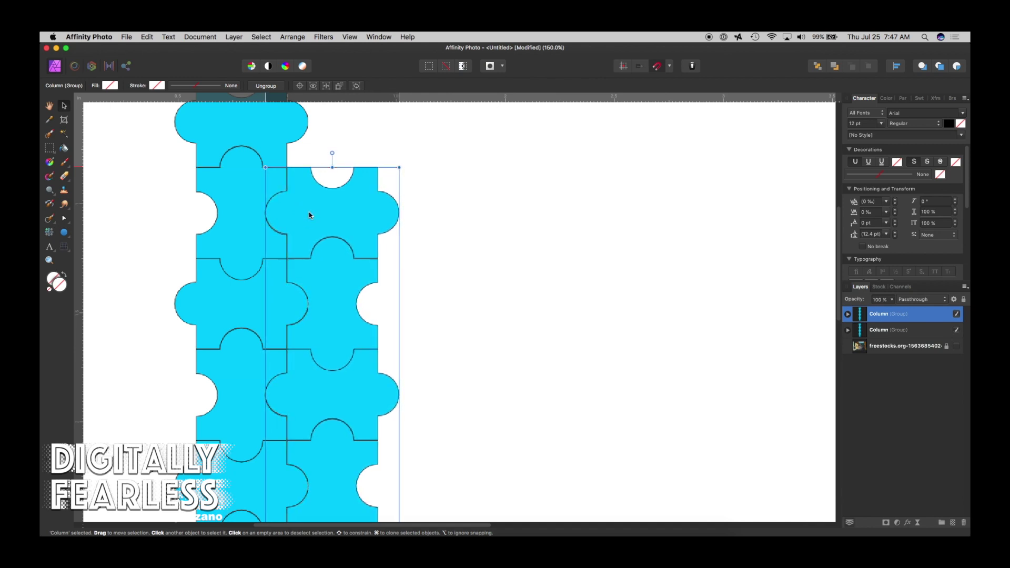
pyautogui.click(105, 158)
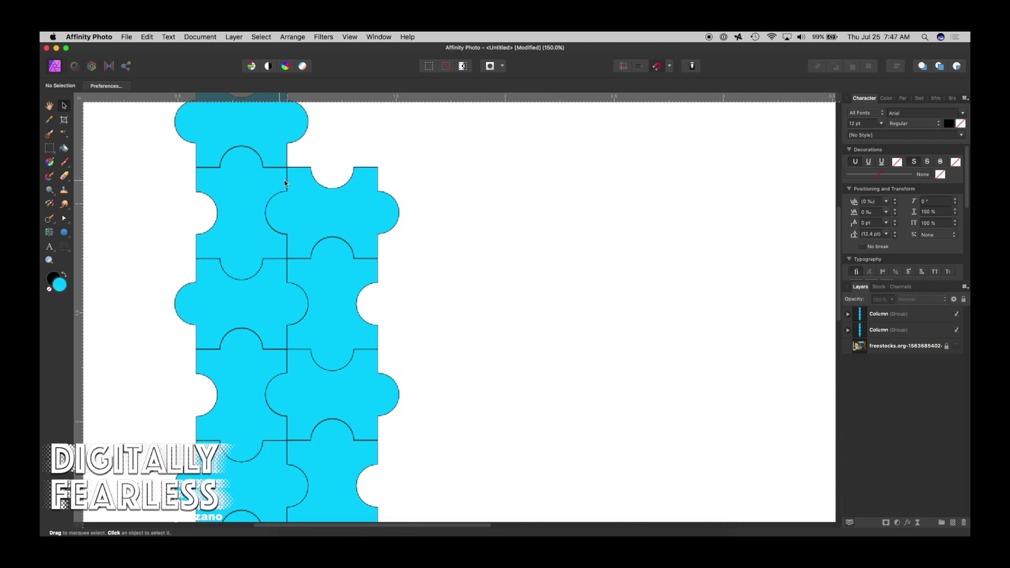
# Step: Duplicate both Column groups together and fit the copied pair against the right side of the originals
pyautogui.click(51, 106)
pyautogui.press('super+0')
pyautogui.click(65, 106)
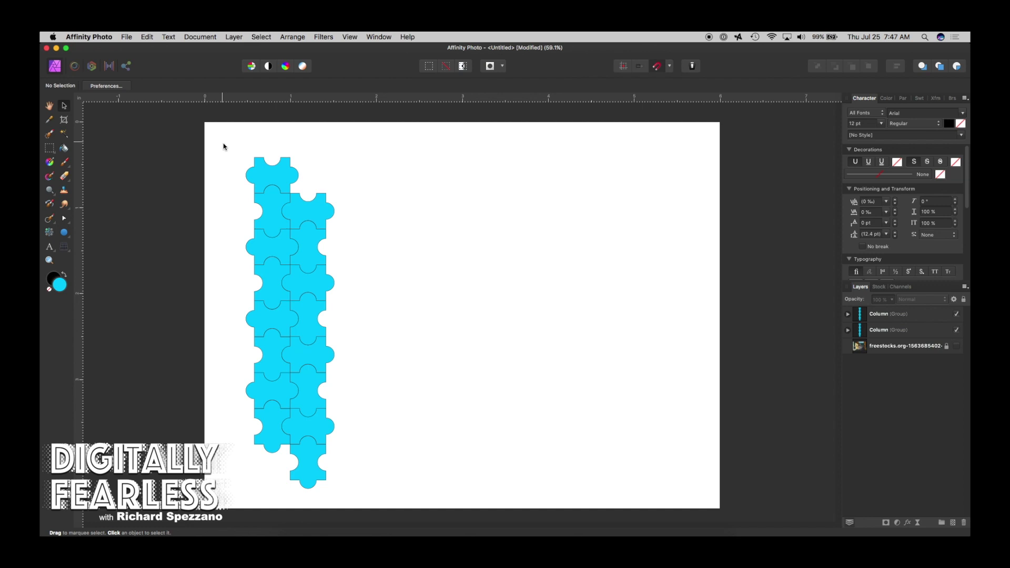
pyautogui.moveTo(215, 140); pyautogui.dragTo(352, 499)
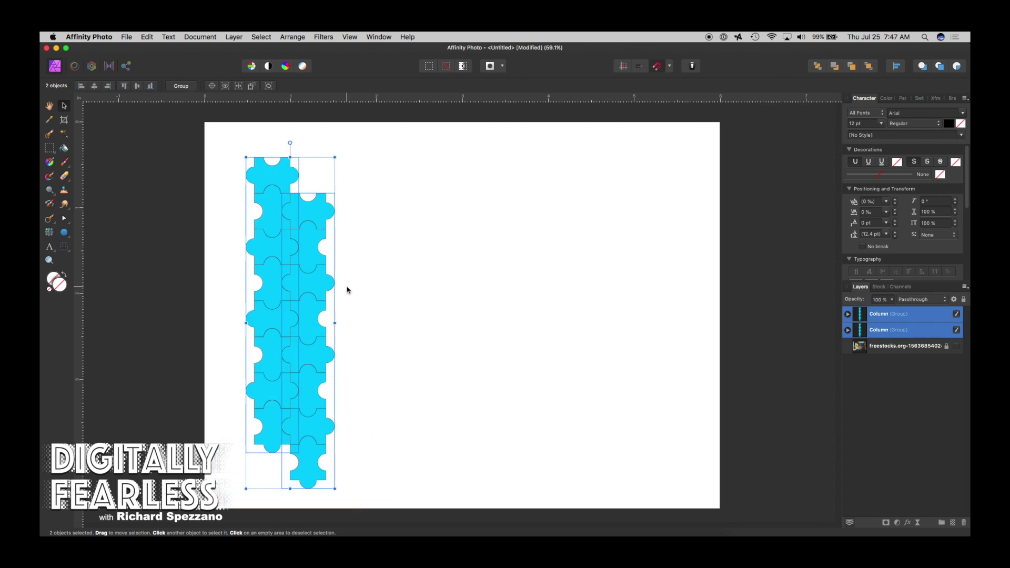
pyautogui.press('super+j')
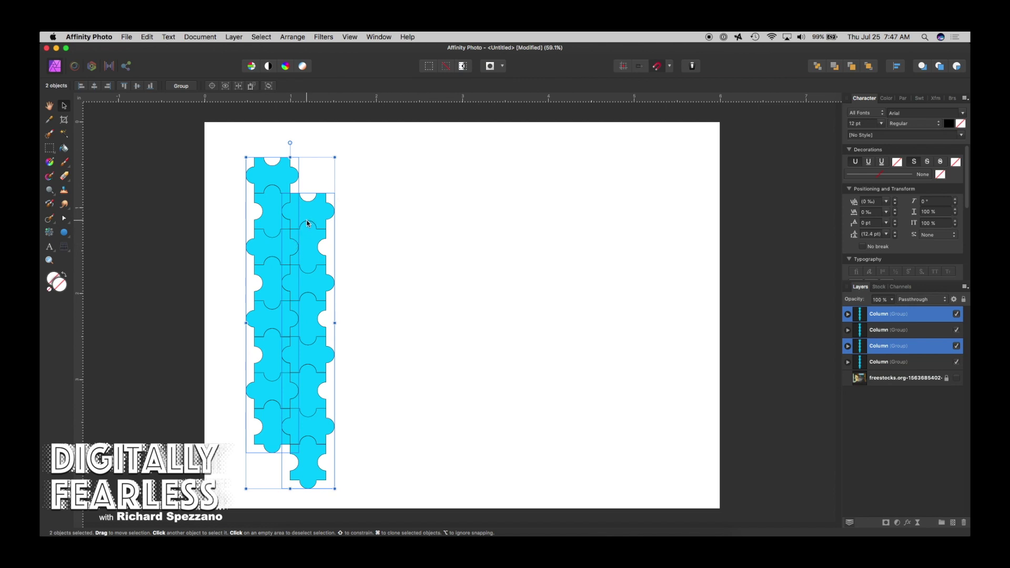
pyautogui.moveTo(308, 223); pyautogui.dragTo(379, 234)
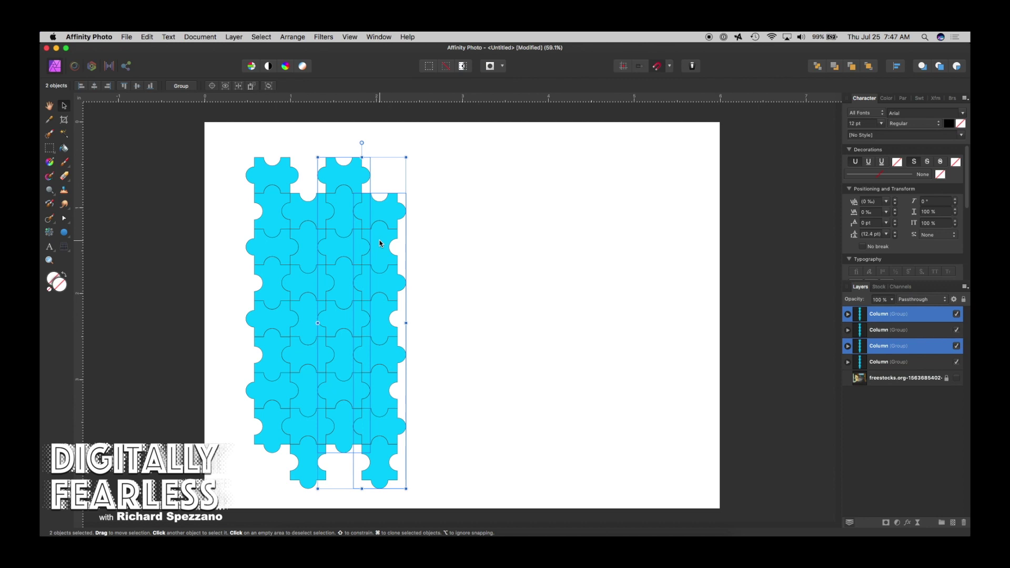
# Step: Repeat the offset duplication of the column pair five times, extending the puzzle past the right edge of the page
pyautogui.press('super+j')
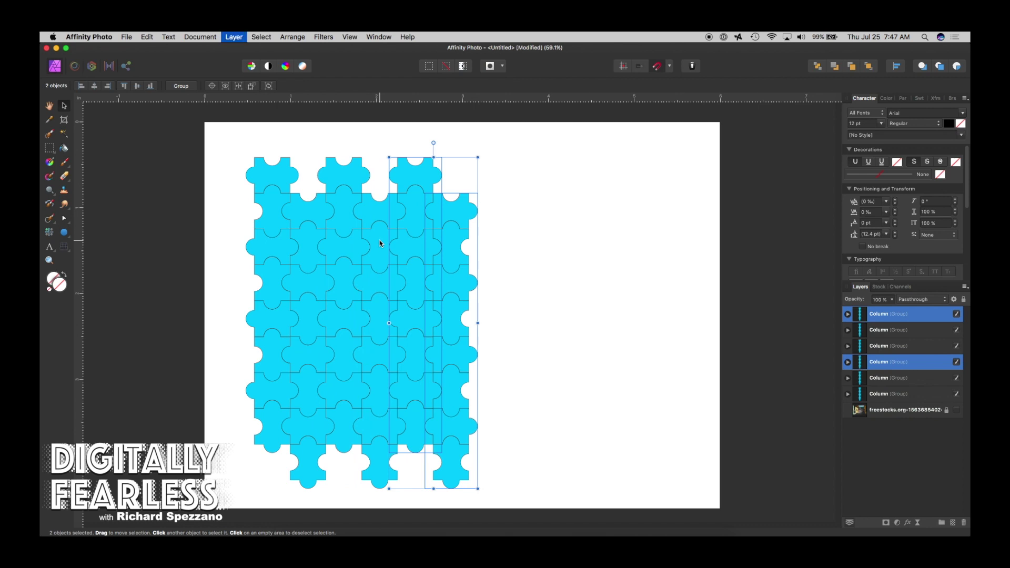
pyautogui.press('super+j')
pyautogui.press('super+j')
pyautogui.press('super+j')
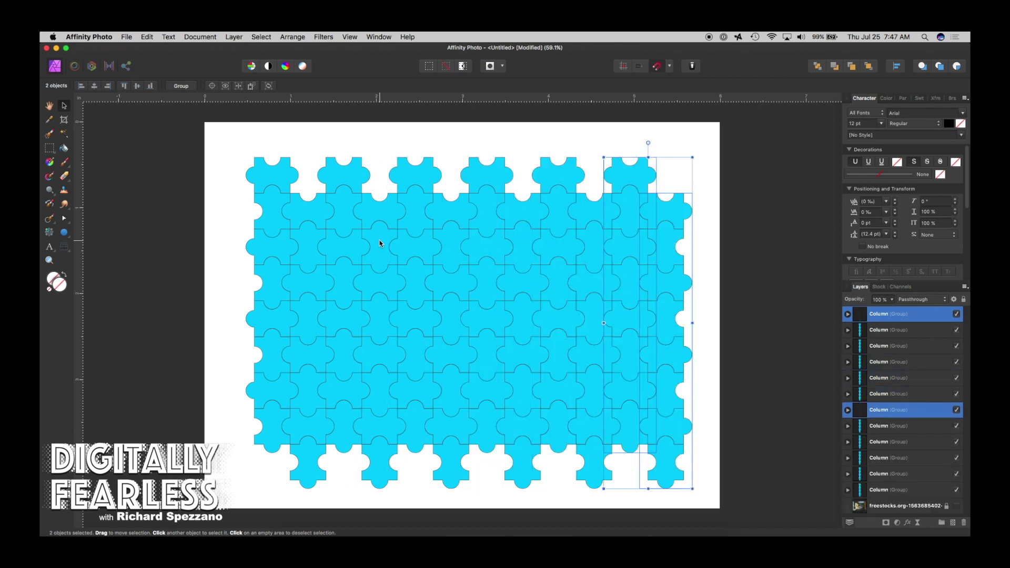
pyautogui.press('super+j')
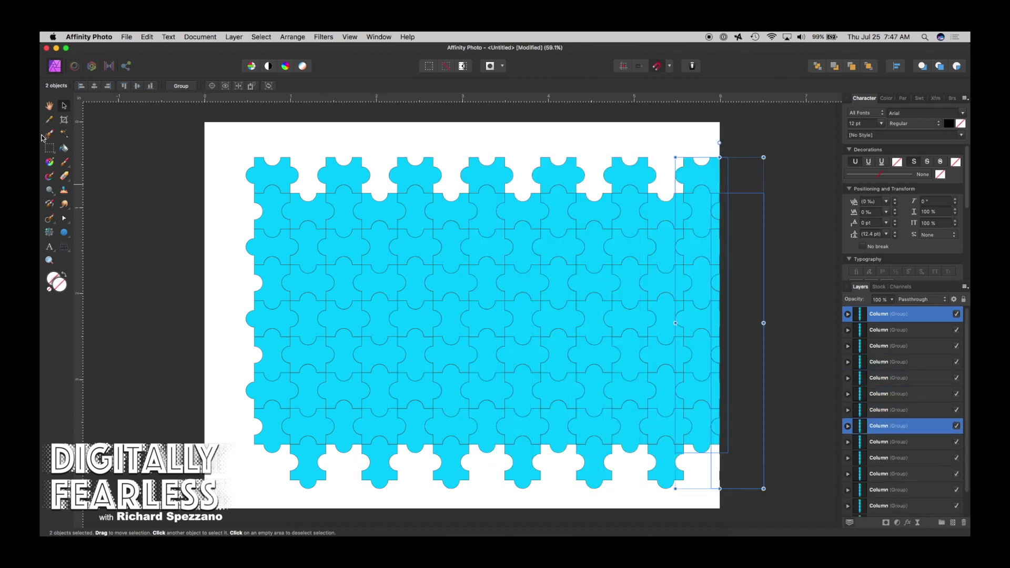
# Step: Select all the Column groups and move them together so the puzzle starts at the page's left edge and spans its width
pyautogui.moveTo(141, 135); pyautogui.dragTo(769, 515)
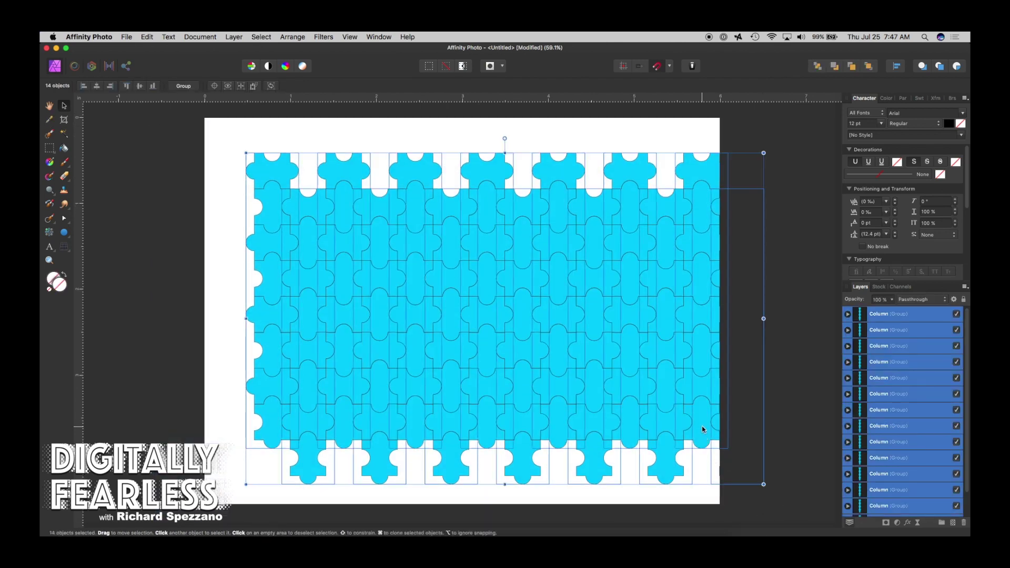
pyautogui.moveTo(686, 427); pyautogui.dragTo(657, 423)
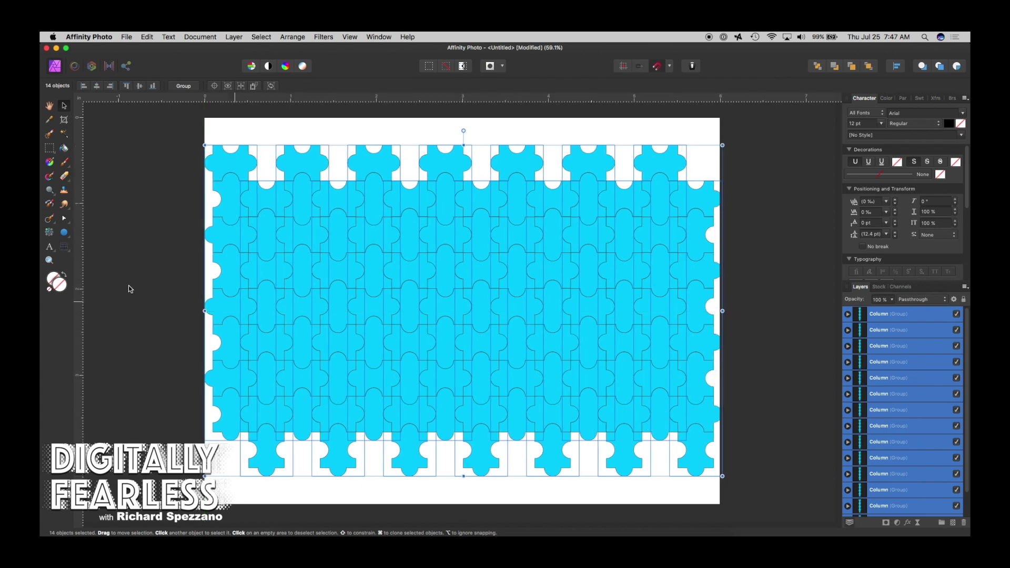
pyautogui.click(118, 274)
# Step: Ungroup all the Column groups into individual puzzle pieces
pyautogui.moveTo(166, 135); pyautogui.dragTo(719, 205)
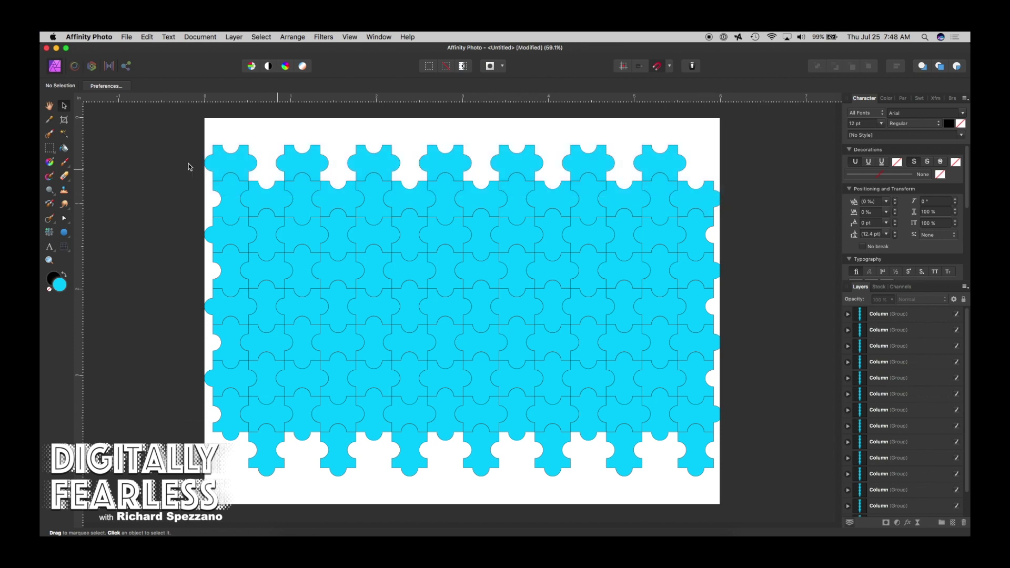
pyautogui.click(869, 330)
pyautogui.scroll(-1, 873, 372)
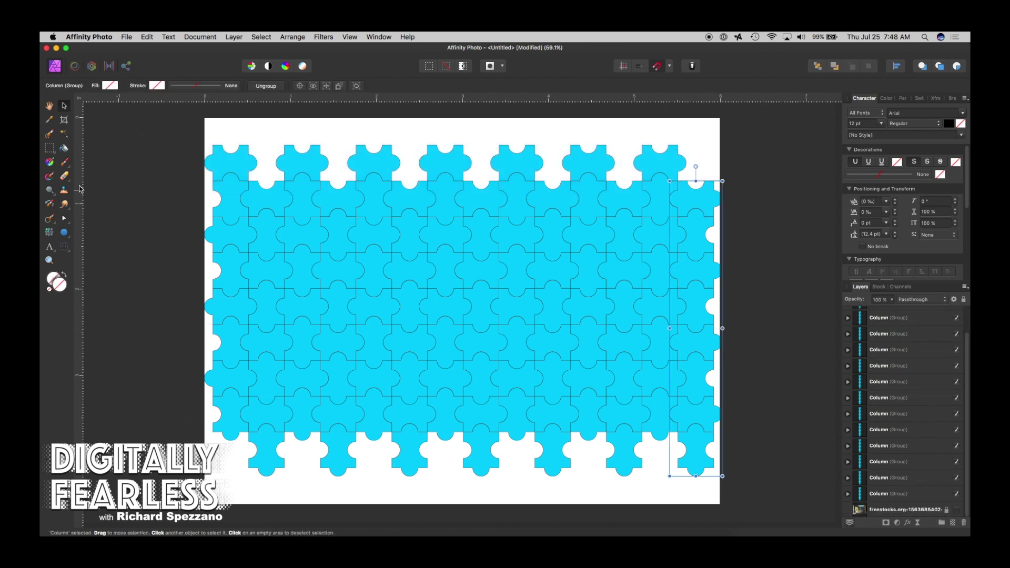
pyautogui.moveTo(131, 121); pyautogui.dragTo(731, 482)
pyautogui.rightClick(893, 322)
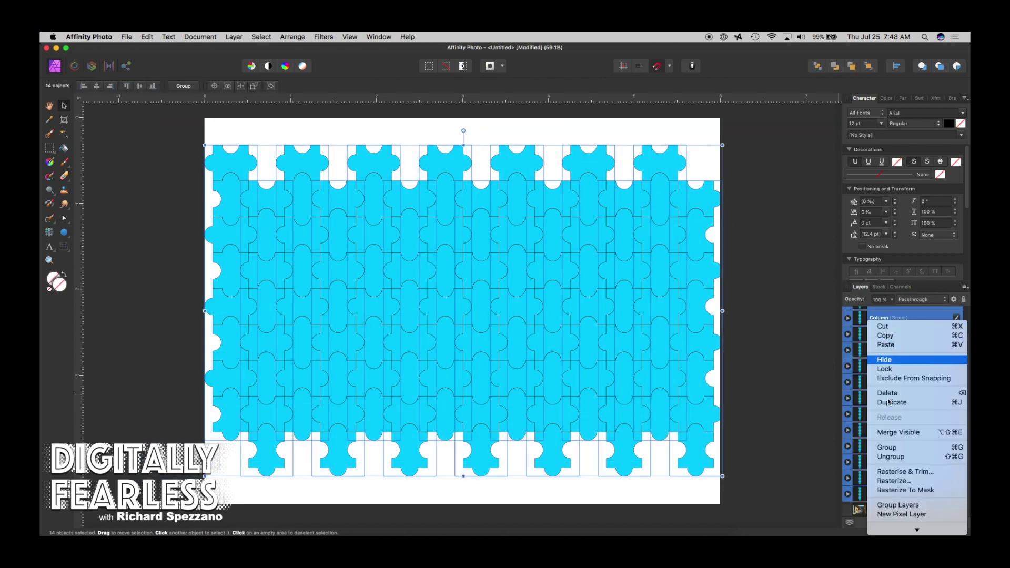
pyautogui.click(891, 456)
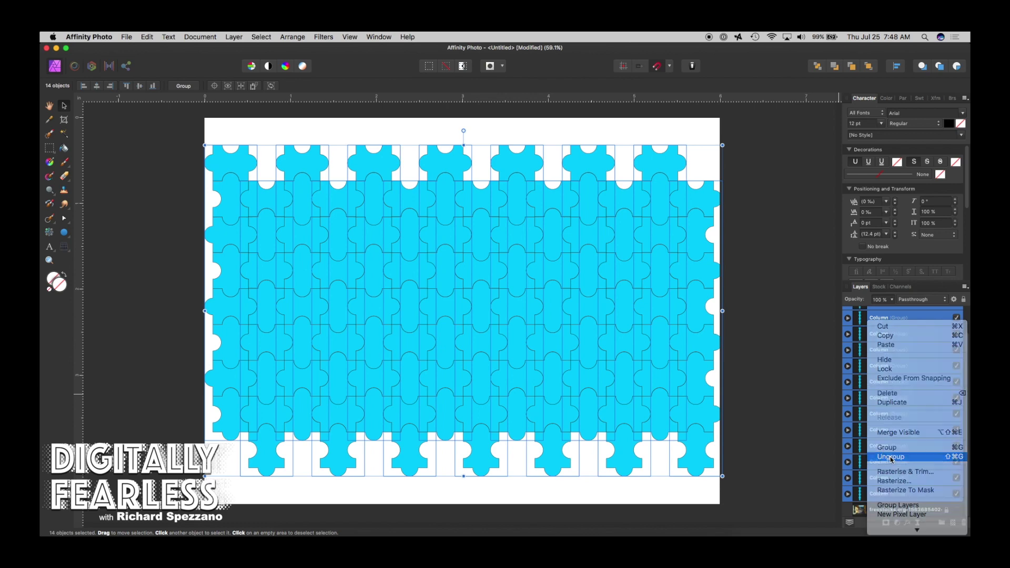
# Step: Delete the protruding, gapped rows of pieces along the top and bottom of the puzzle
pyautogui.click(157, 147)
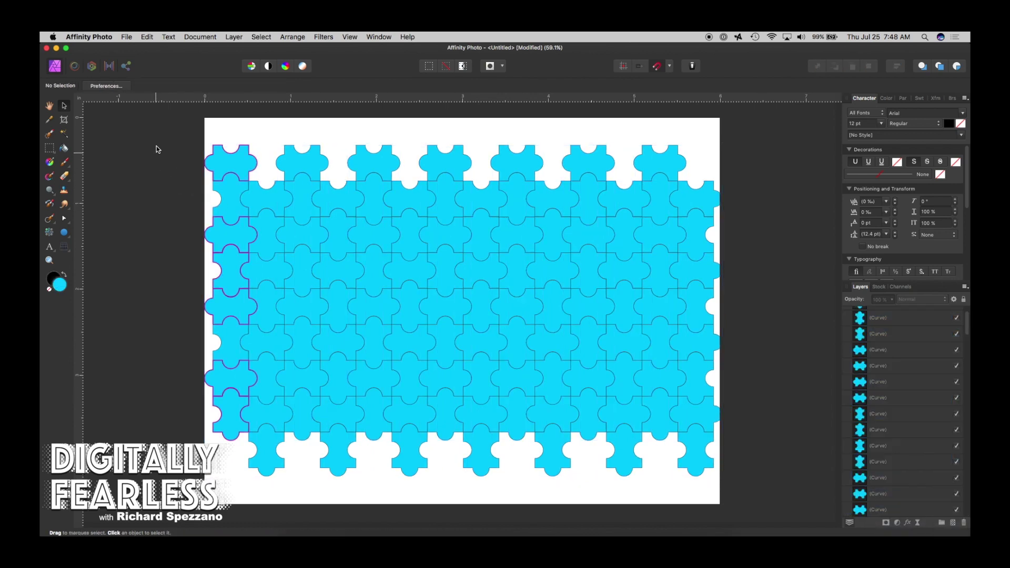
pyautogui.moveTo(159, 125); pyautogui.dragTo(730, 198)
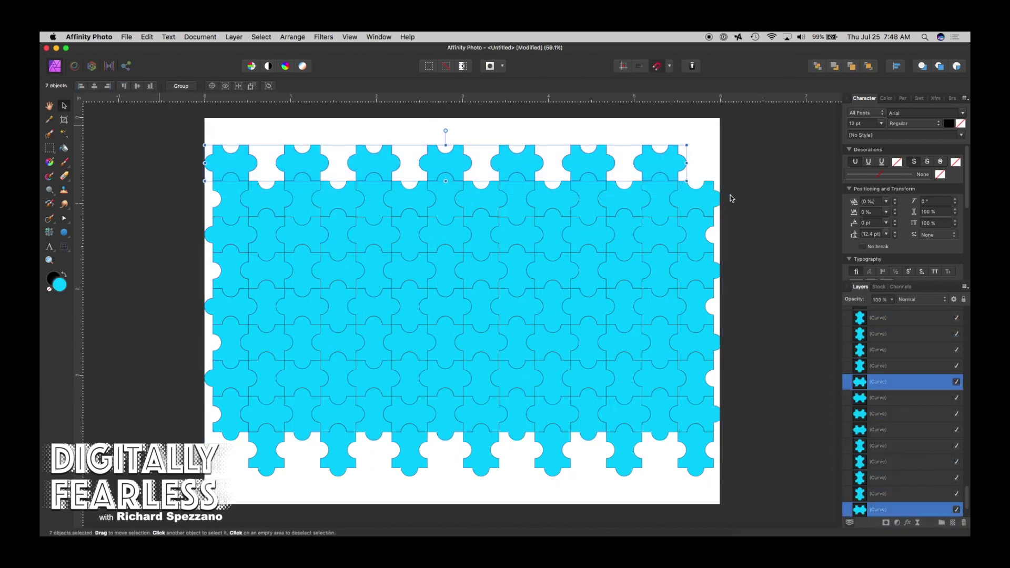
pyautogui.press('Delete')
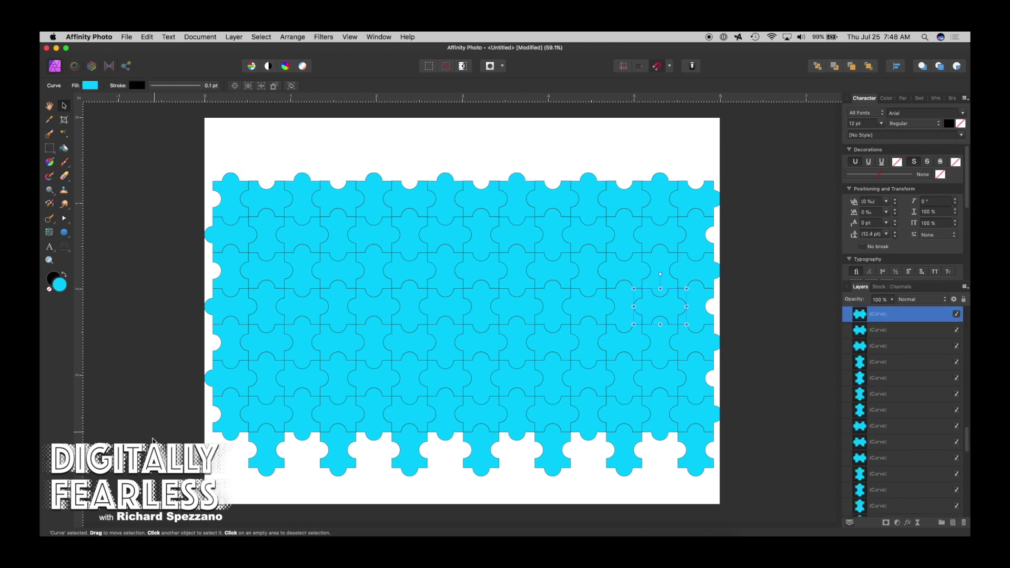
pyautogui.moveTo(148, 429); pyautogui.dragTo(733, 498)
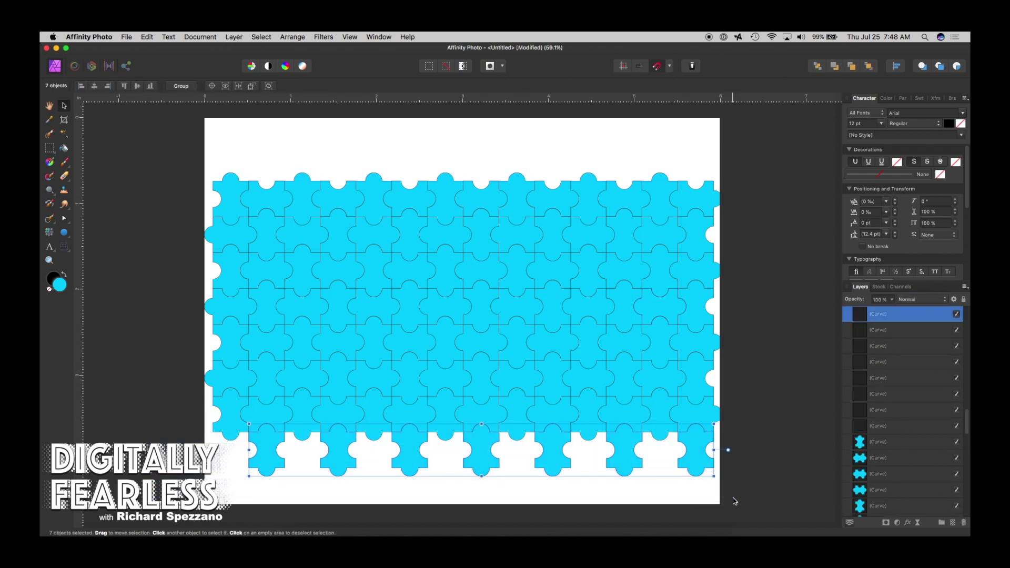
pyautogui.press('Delete')
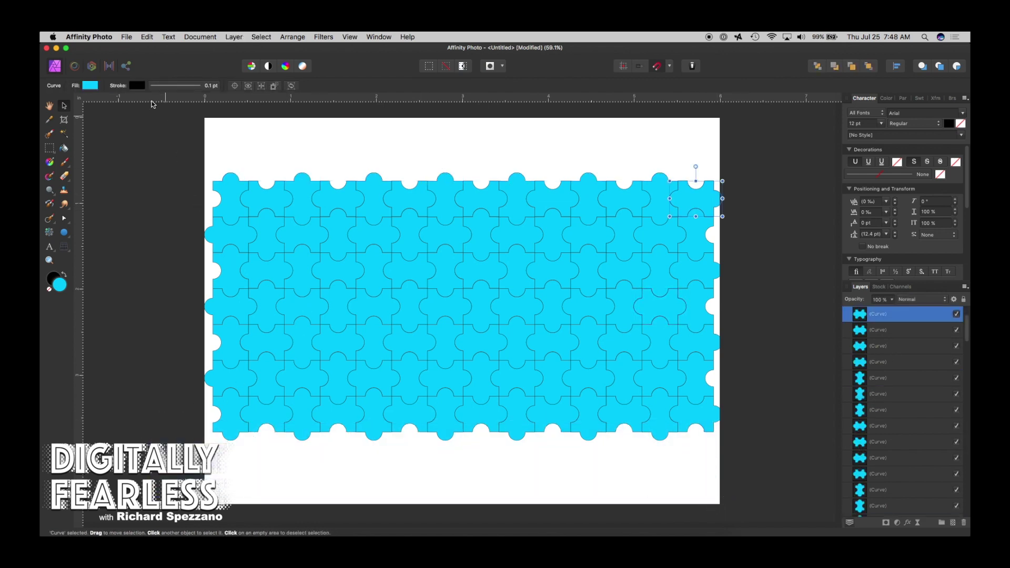
# Step: Group all remaining puzzle pieces and stretch the group vertically to nearly fill the page height
pyautogui.moveTo(145, 134); pyautogui.dragTo(765, 458)
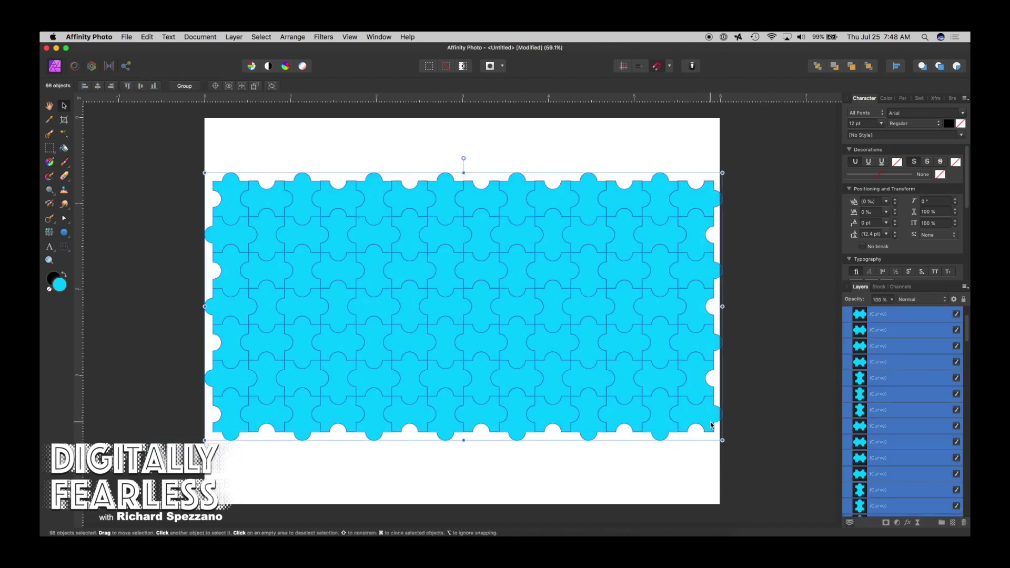
pyautogui.press('super+g')
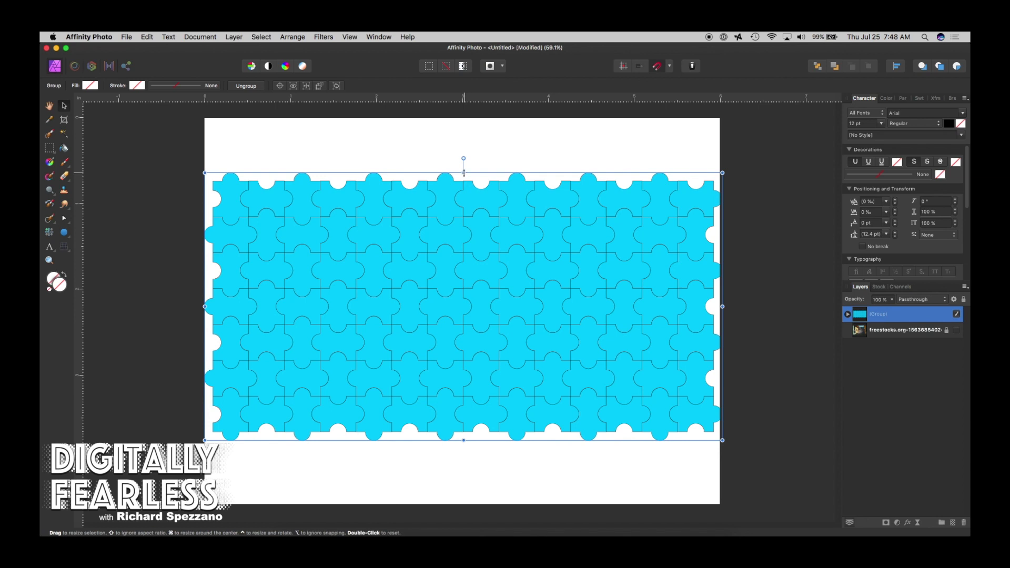
pyautogui.moveTo(464, 173); pyautogui.dragTo(461, 128)
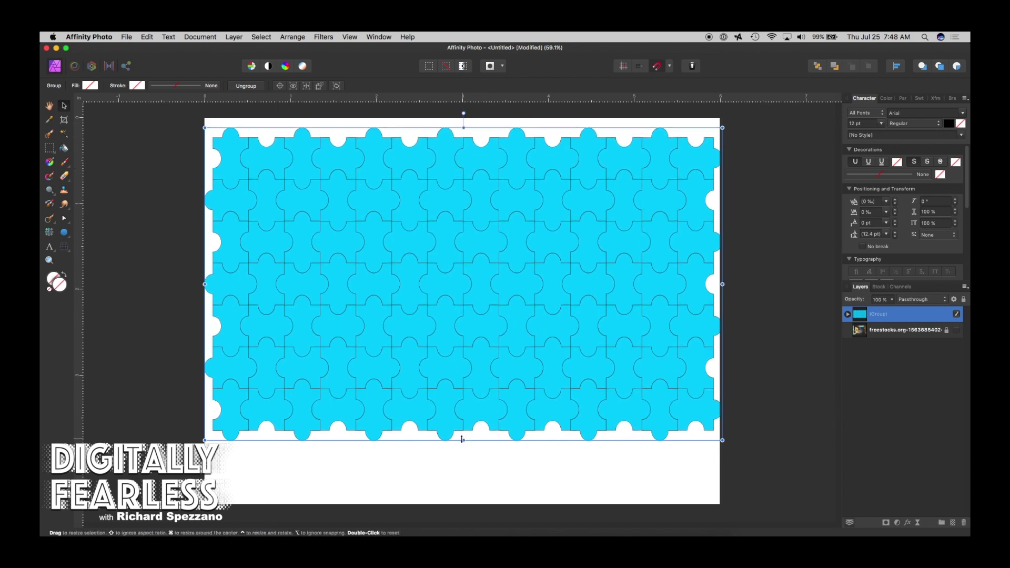
pyautogui.moveTo(463, 440); pyautogui.dragTo(463, 488)
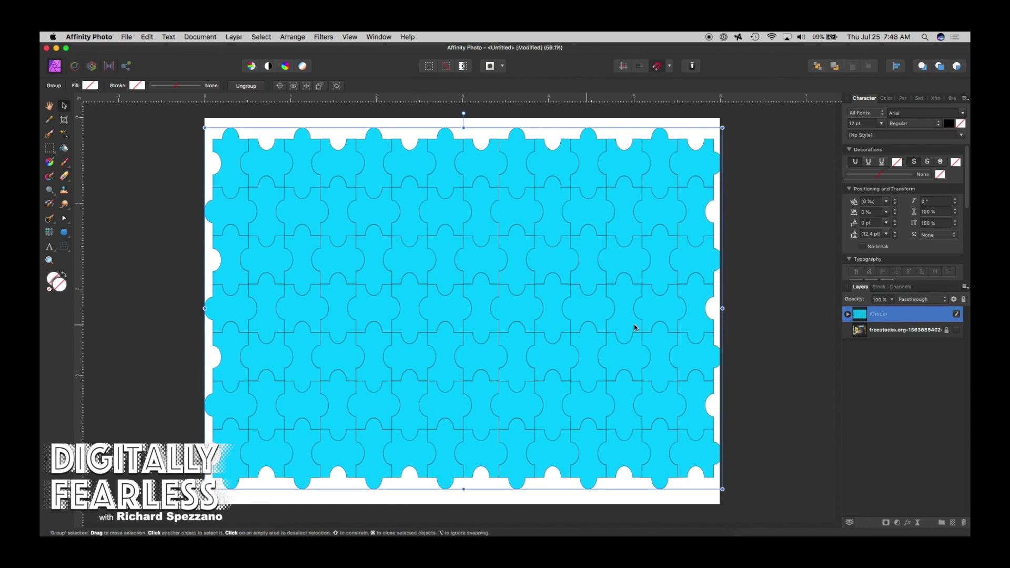
pyautogui.click(143, 149)
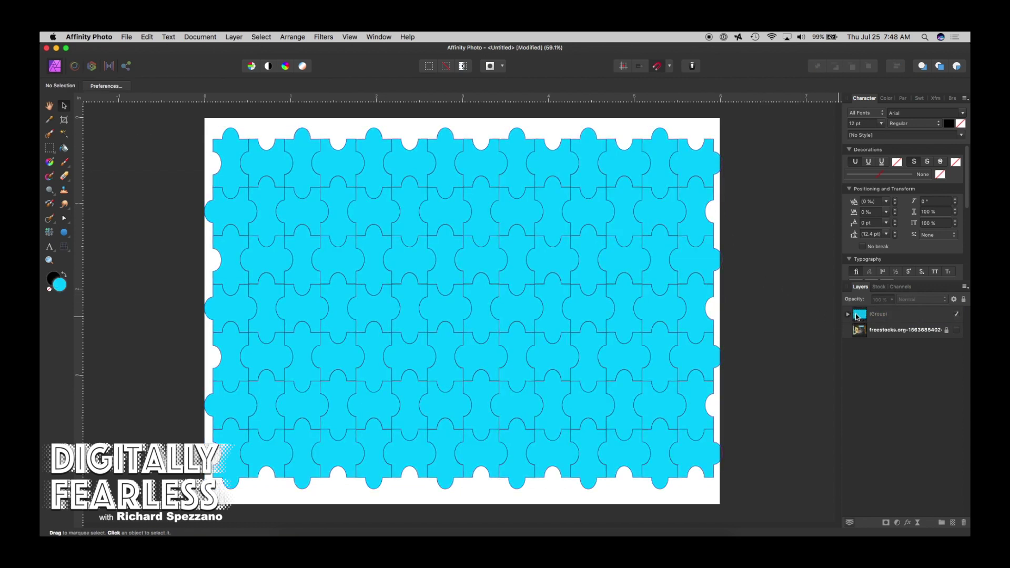
# Step: Copy the puzzle group and create a new document from the clipboard
pyautogui.click(858, 316)
pyautogui.click(147, 37)
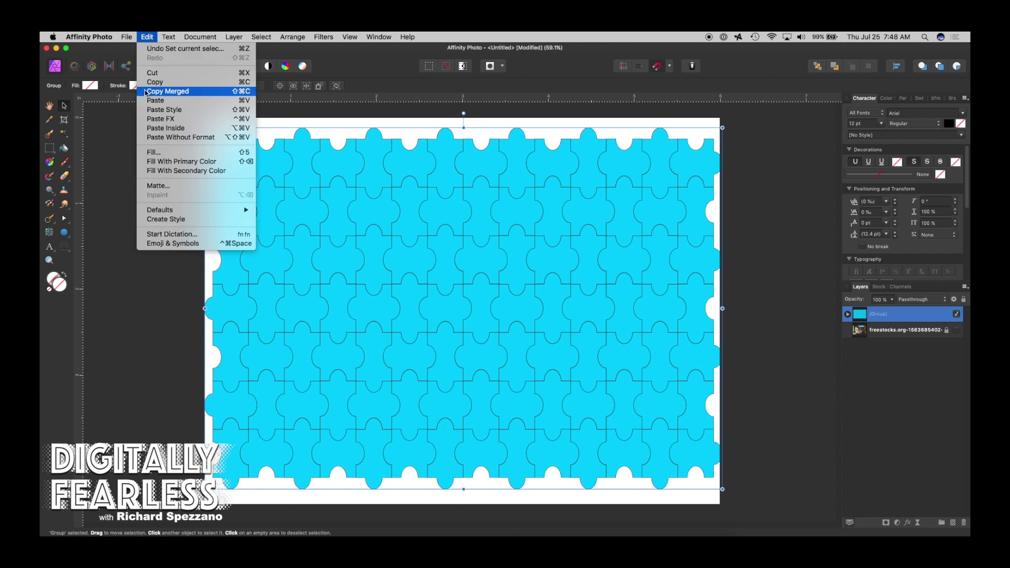
pyautogui.click(154, 82)
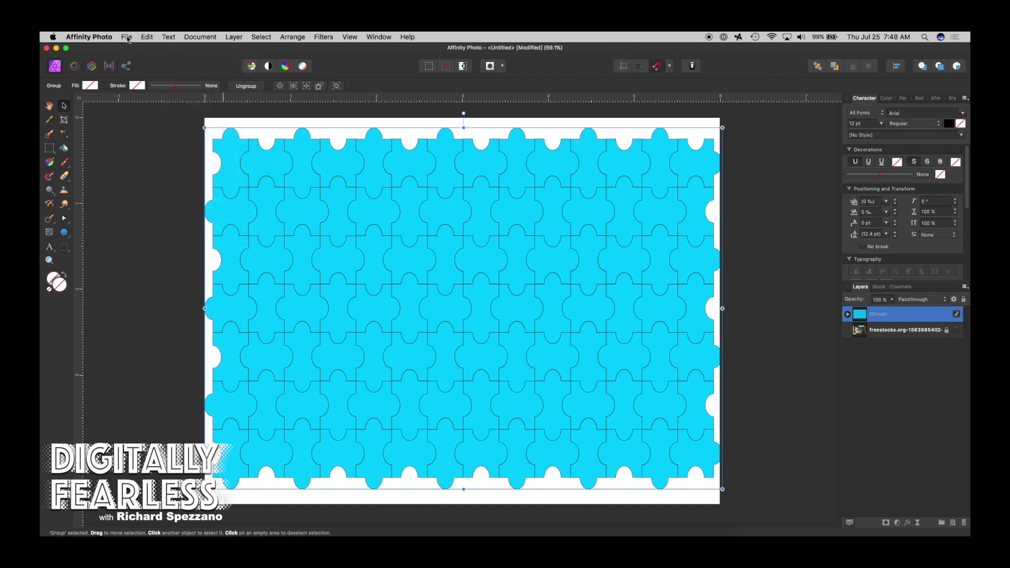
pyautogui.click(127, 38)
pyautogui.click(149, 58)
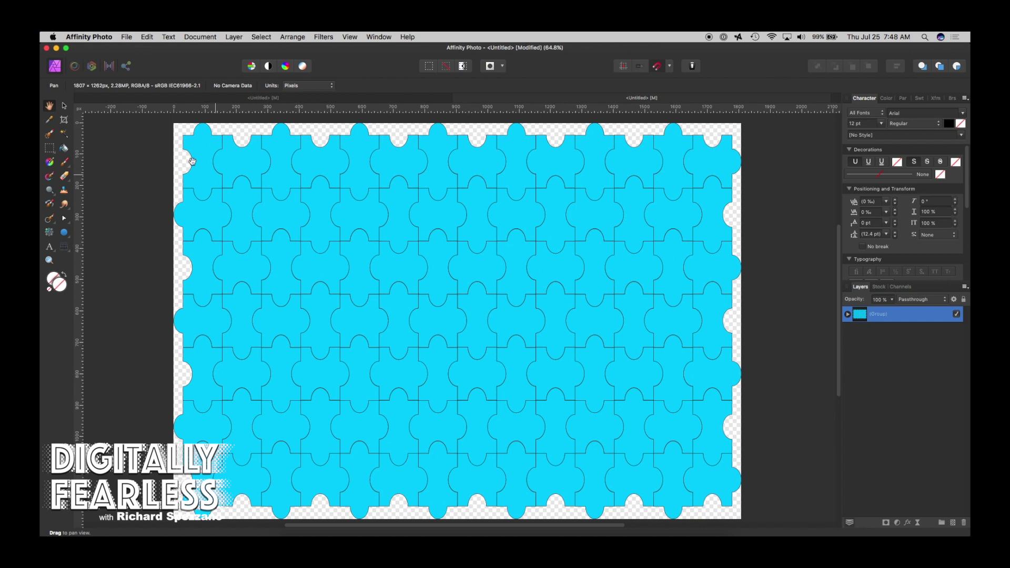
# Step: Save the new puzzle document as MasterPuzzle in the Puzzle folder inside Tutorial, and close it
pyautogui.click(128, 38)
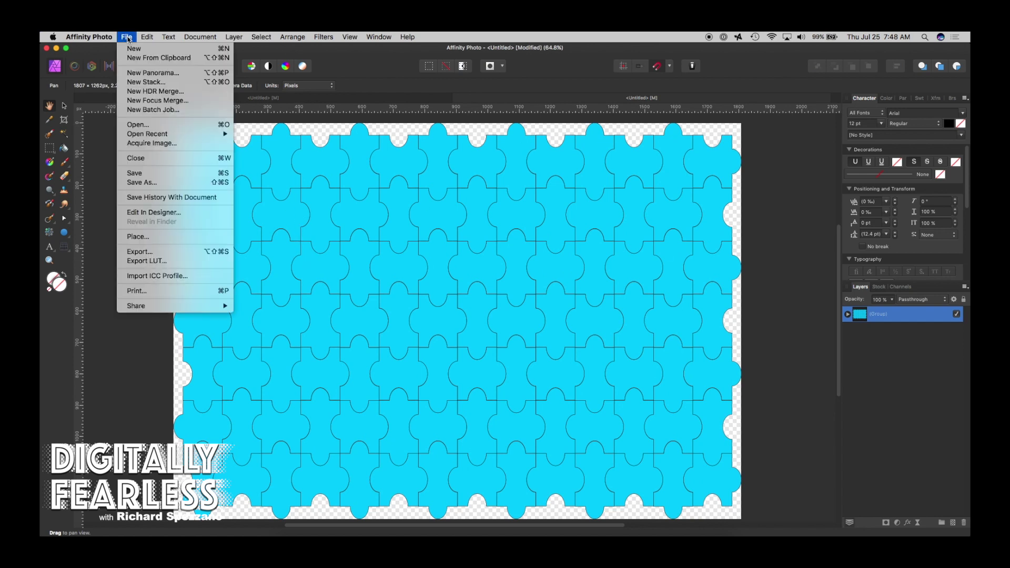
pyautogui.click(139, 173)
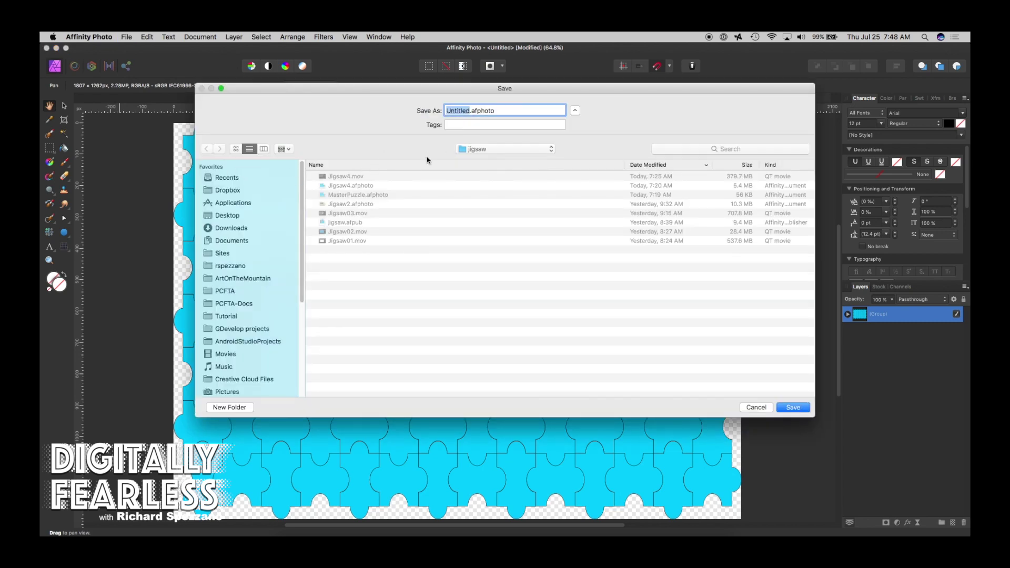
pyautogui.click(516, 152)
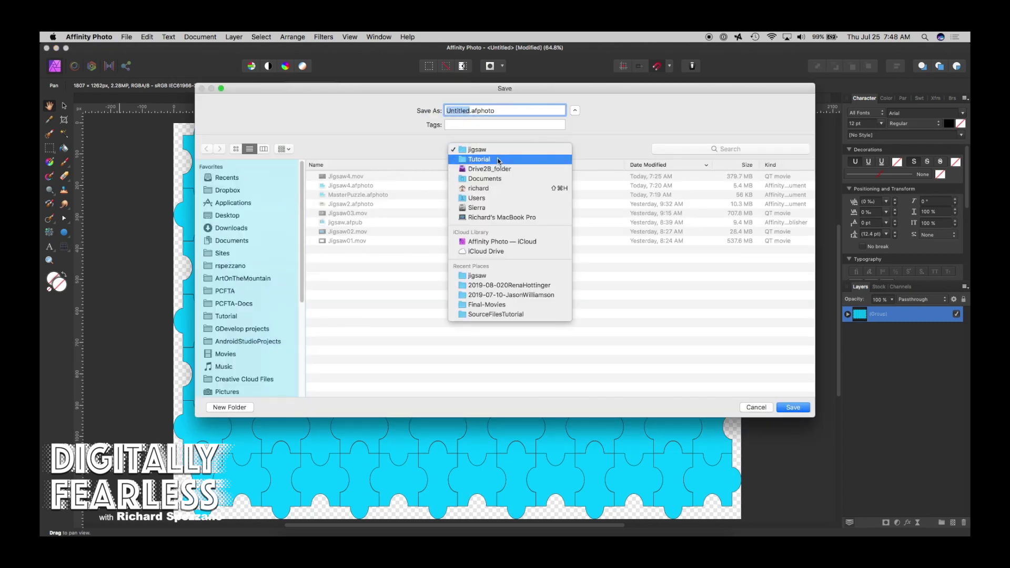
pyautogui.click(499, 161)
pyautogui.click(324, 179)
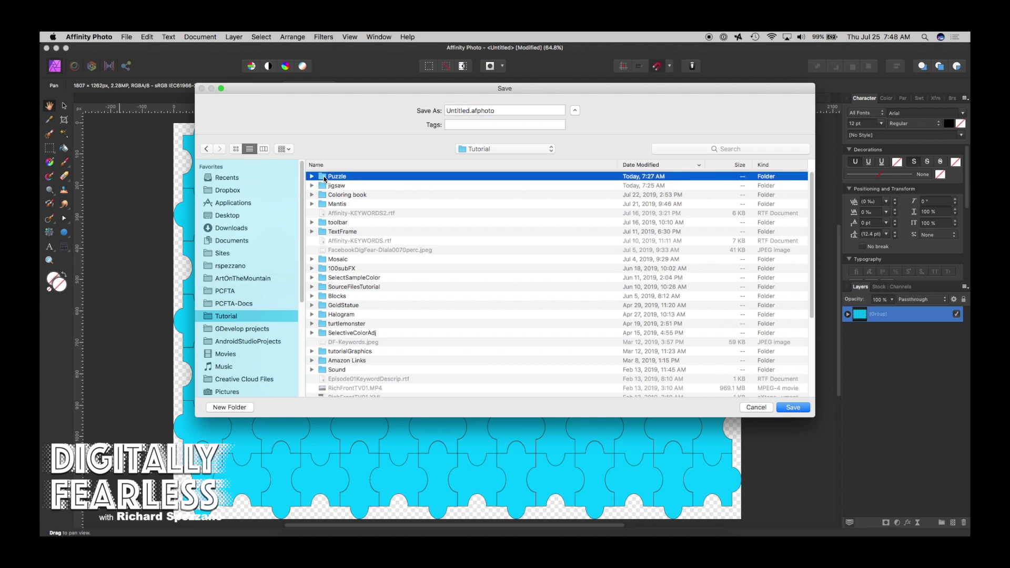
pyautogui.doubleClick(325, 178)
pyautogui.doubleClick(468, 112)
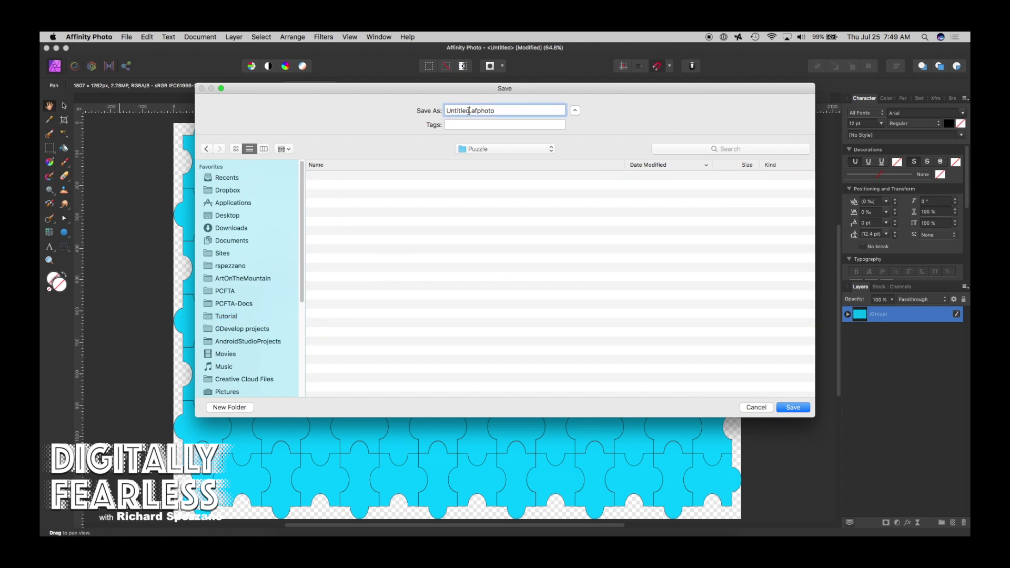
pyautogui.write('MasterPuzzle')
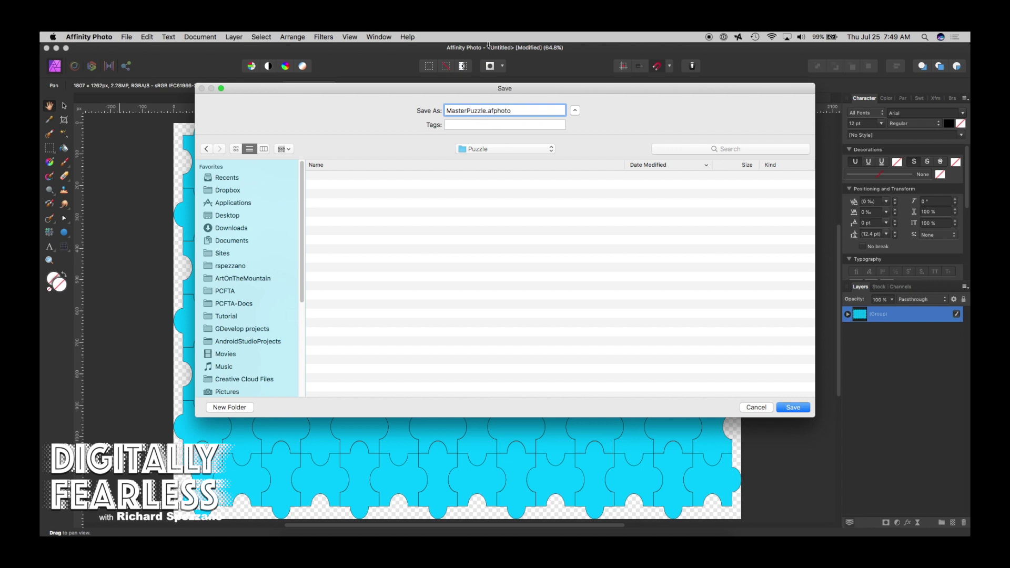
pyautogui.click(805, 410)
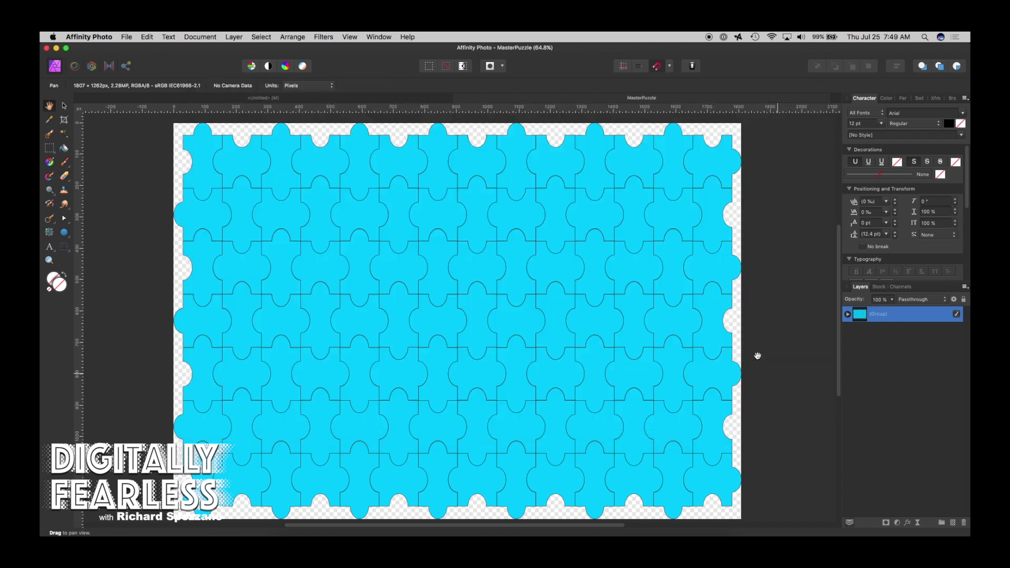
pyautogui.click(64, 106)
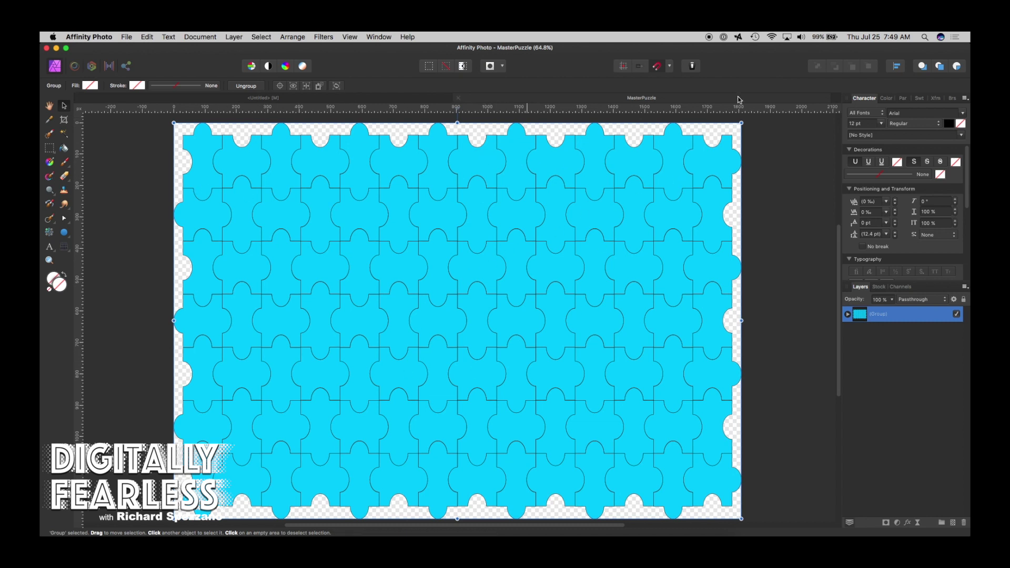
pyautogui.click(459, 98)
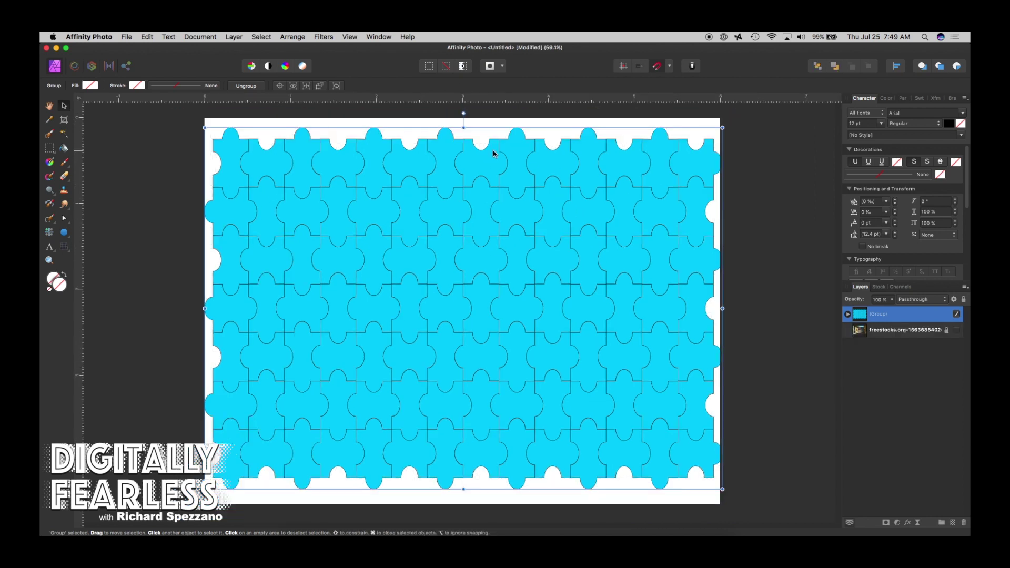
# Step: Show and unlock the street photo layer and move it above the puzzle group
pyautogui.click(119, 155)
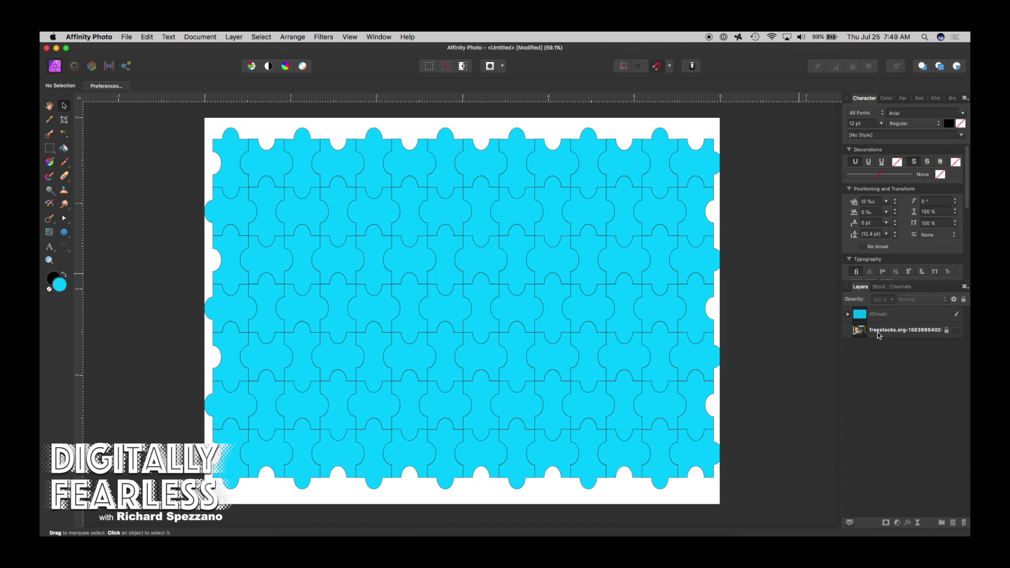
pyautogui.click(956, 331)
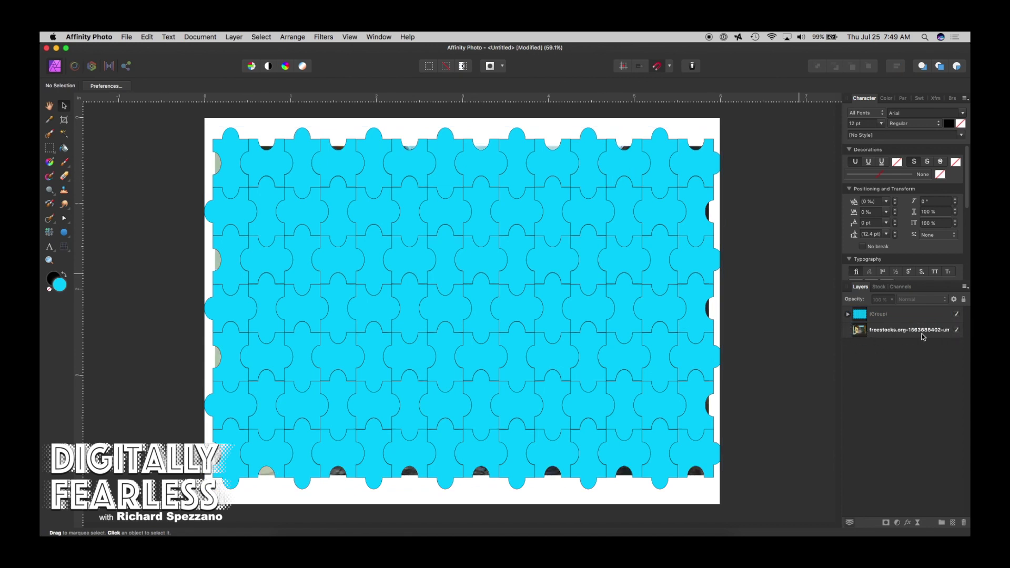
pyautogui.moveTo(863, 330); pyautogui.dragTo(861, 312)
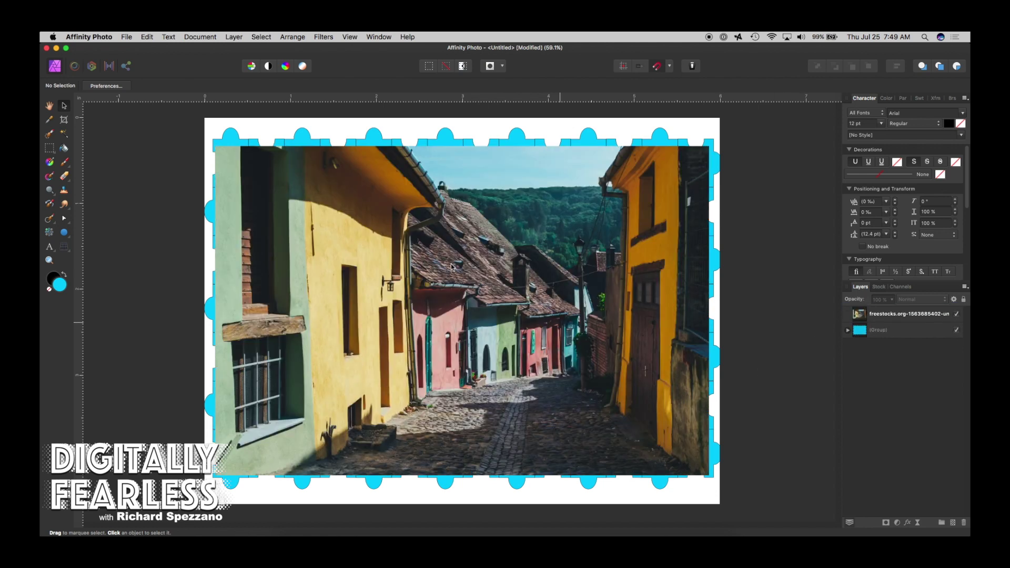
# Step: Scale the street photo down and reposition it so an even border of puzzle pieces surrounds it
pyautogui.click(238, 173)
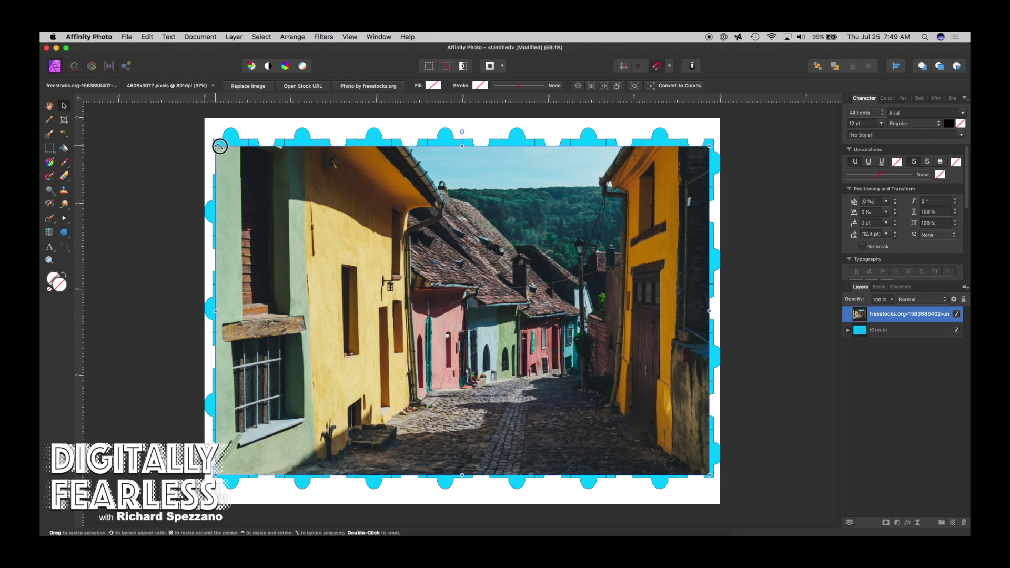
pyautogui.moveTo(216, 145); pyautogui.dragTo(223, 150)
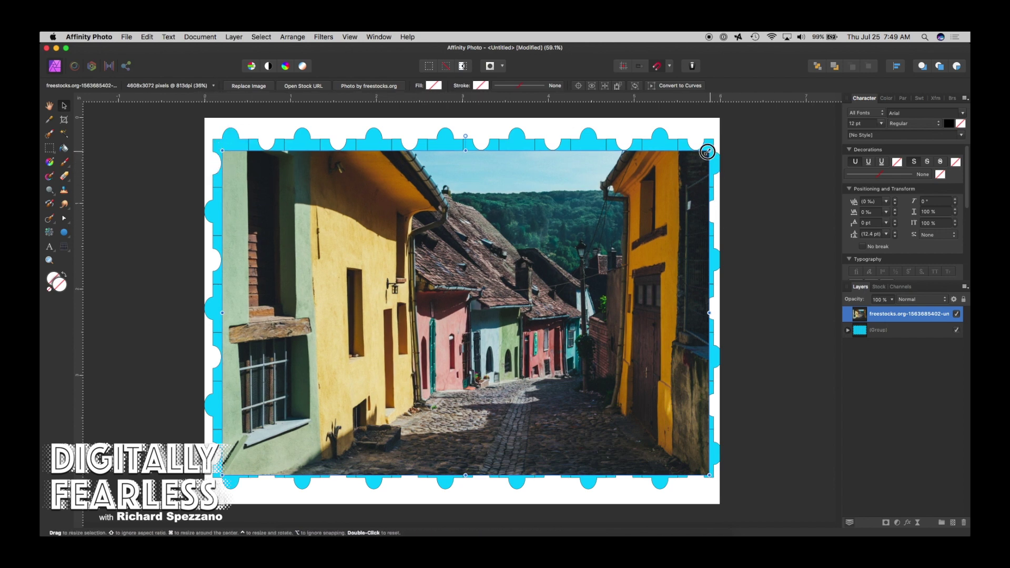
pyautogui.moveTo(709, 151); pyautogui.dragTo(695, 159)
pyautogui.moveTo(621, 257); pyautogui.dragTo(625, 246)
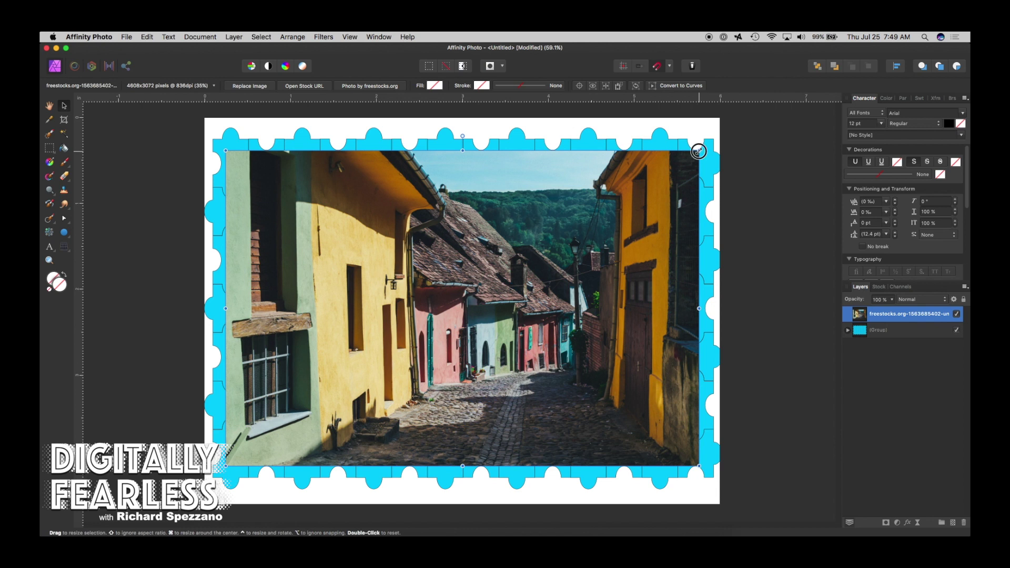
pyautogui.moveTo(699, 151); pyautogui.dragTo(695, 155)
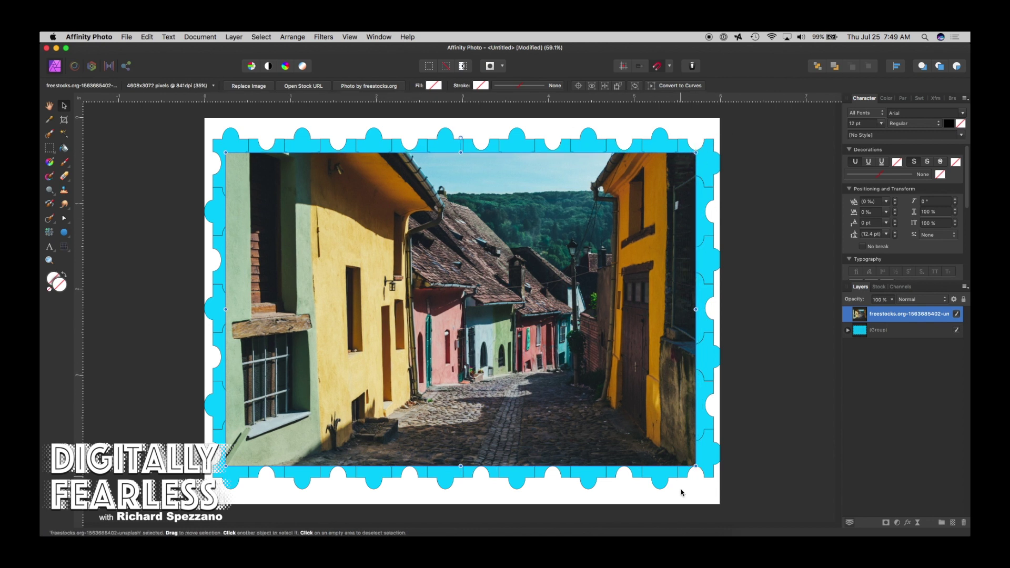
# Step: Lower the street photo's opacity to about 67 %, scale it down slightly to align with the puzzle grid, and restore 100 % opacity
pyautogui.moveTo(695, 464)
pyautogui.mouseDown()
pyautogui.moveTo(684, 458)
pyautogui.moveTo(695, 465)
pyautogui.mouseUp()
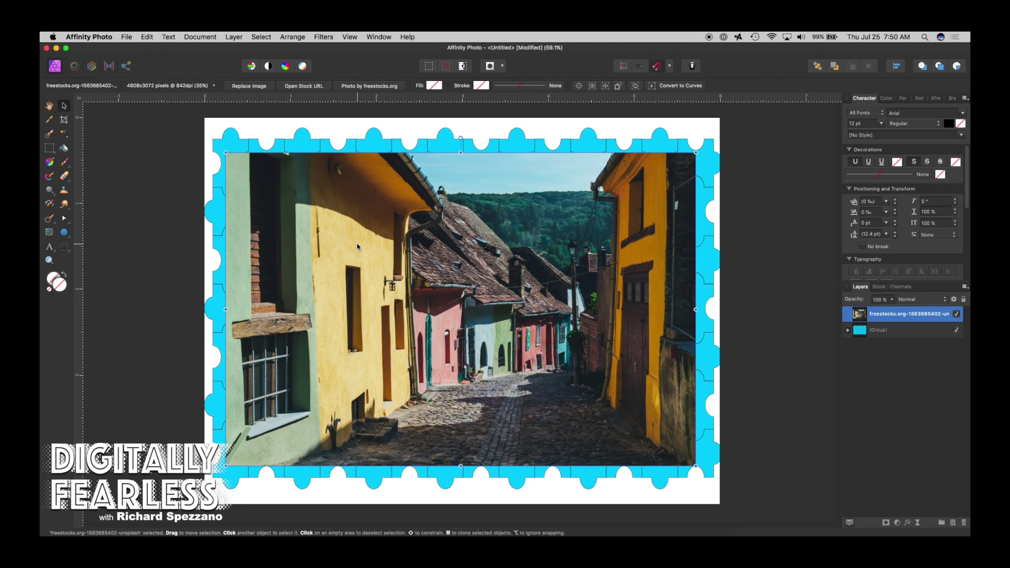
pyautogui.click(894, 299)
pyautogui.moveTo(892, 311); pyautogui.dragTo(865, 312)
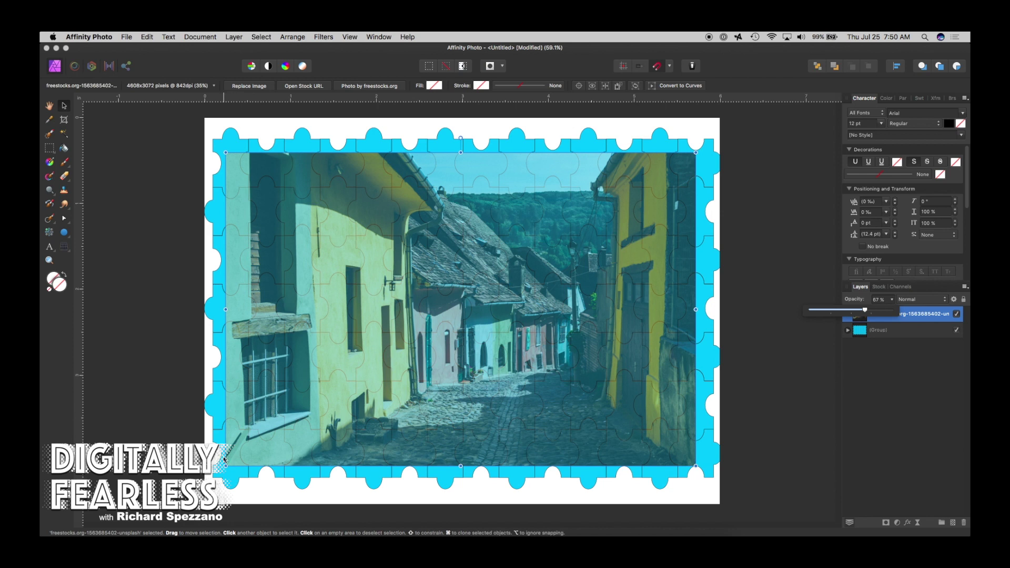
pyautogui.moveTo(224, 460); pyautogui.dragTo(231, 462)
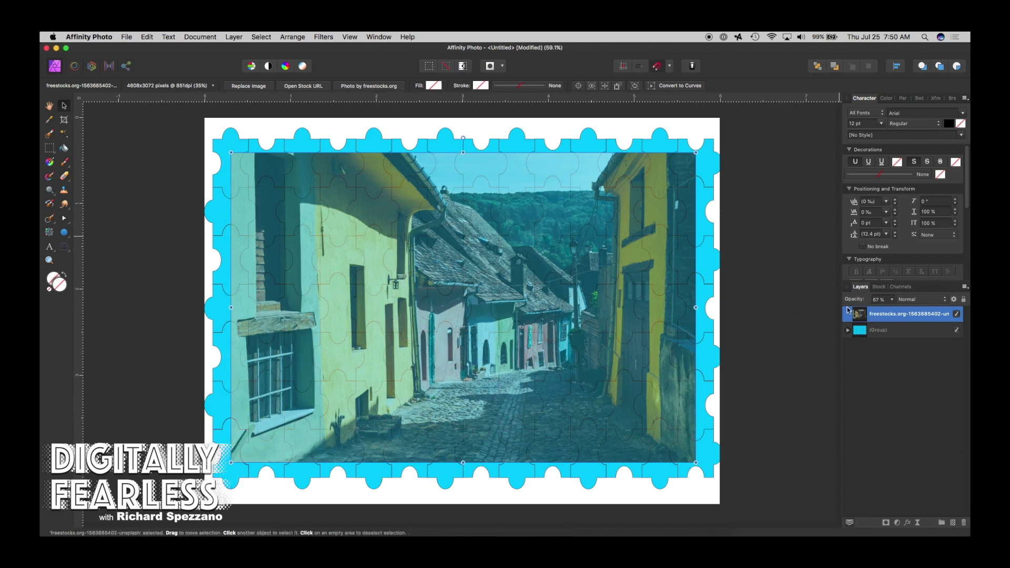
pyautogui.click(892, 300)
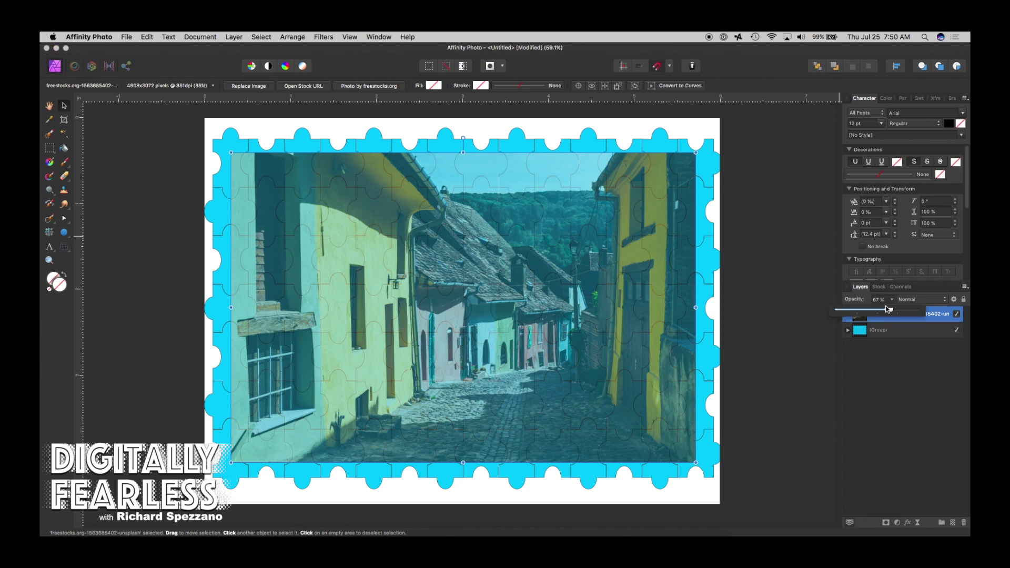
pyautogui.moveTo(890, 311); pyautogui.dragTo(920, 311)
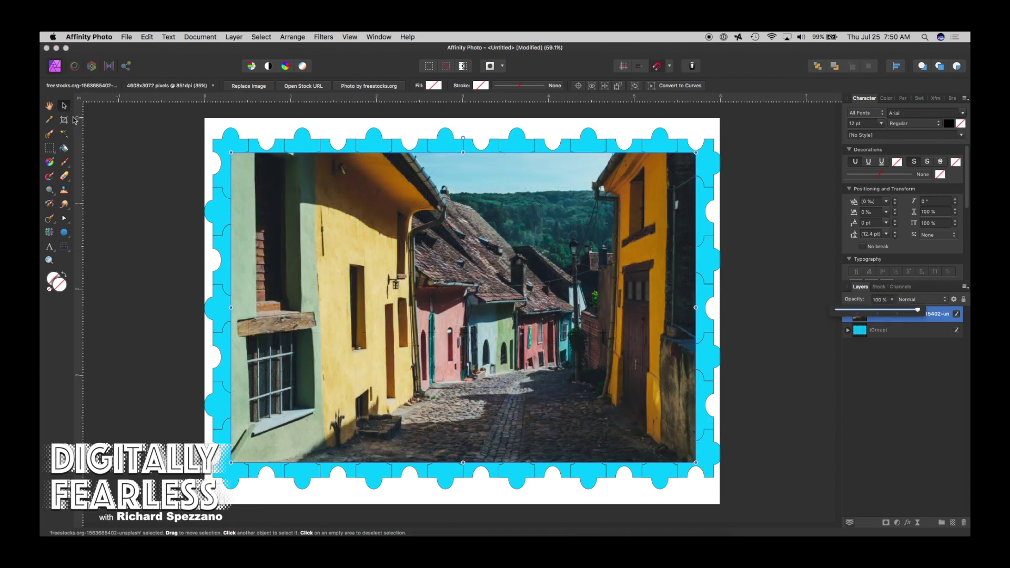
pyautogui.click(99, 124)
pyautogui.click(388, 191)
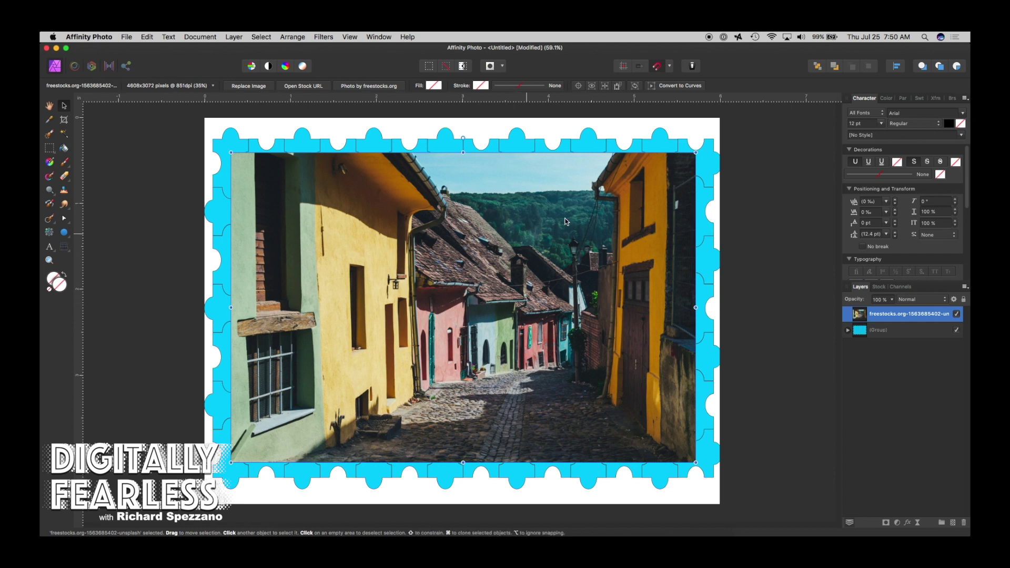
# Step: Rasterize the street photo layer, keeping it above the puzzle group
pyautogui.rightClick(879, 314)
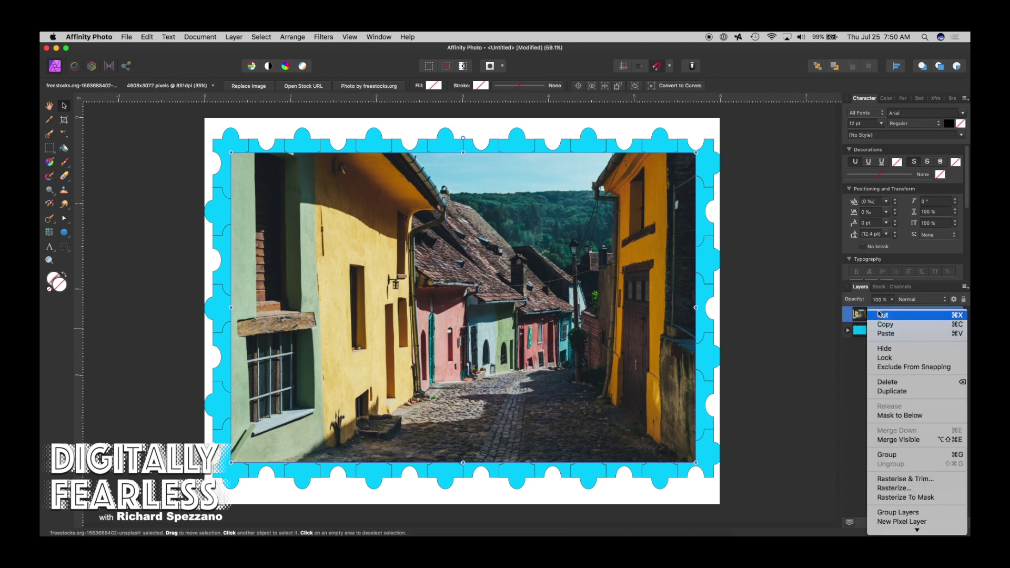
pyautogui.click(889, 489)
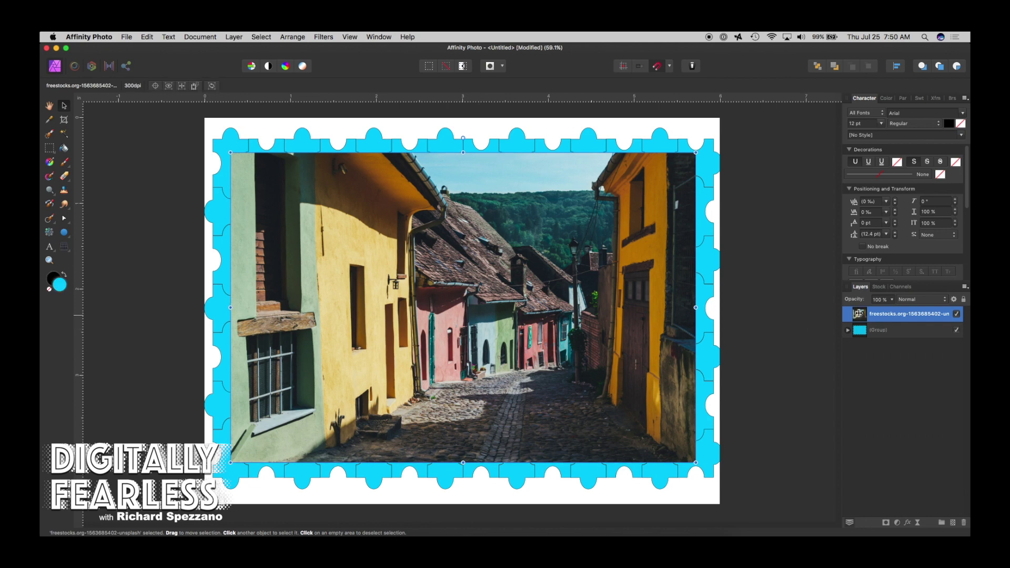
pyautogui.moveTo(857, 314); pyautogui.dragTo(863, 345)
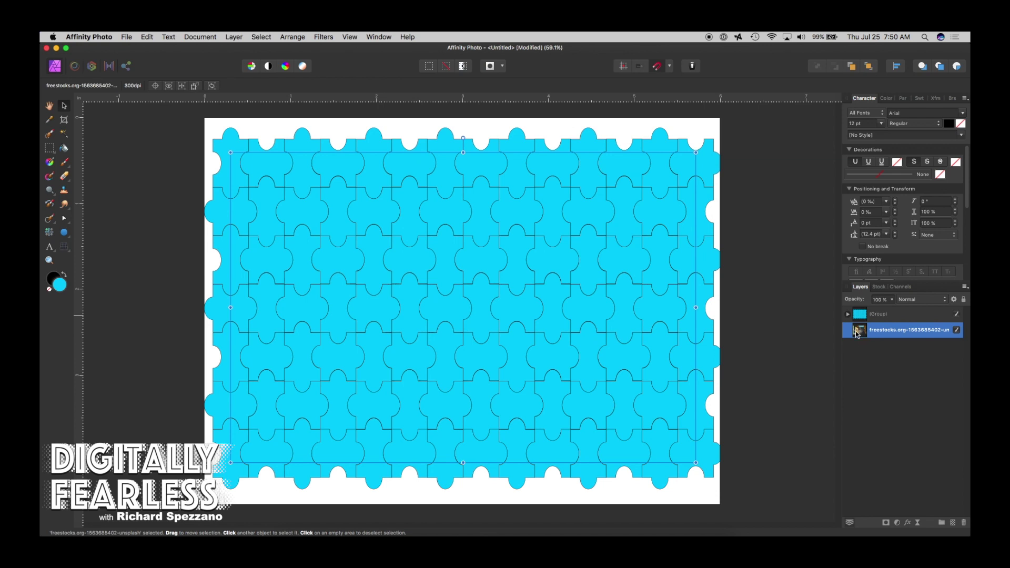
pyautogui.moveTo(860, 333); pyautogui.dragTo(858, 309)
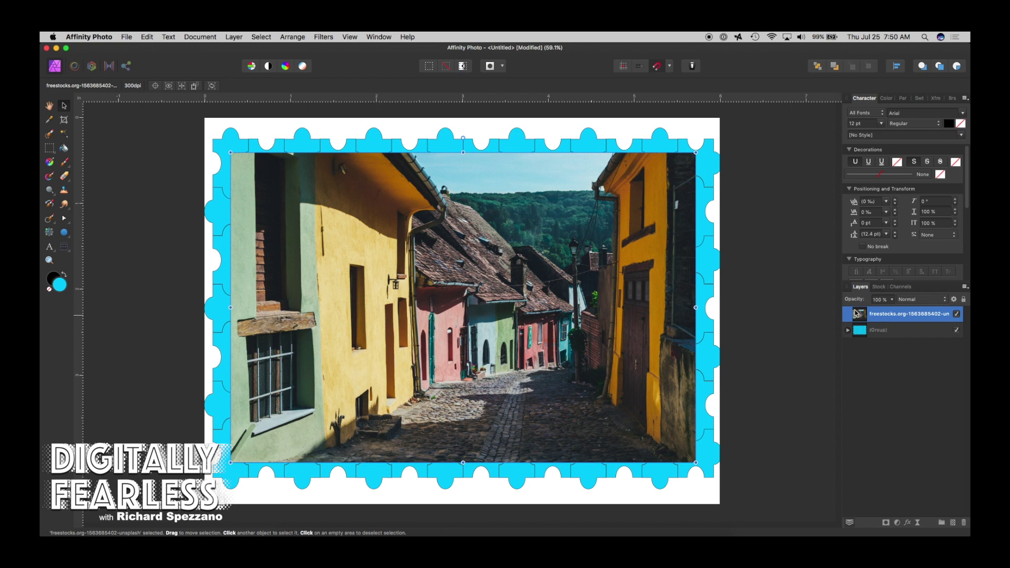
# Step: Crop the document to the edges of the street photo, about 1617 x 1074 px
pyautogui.click(64, 120)
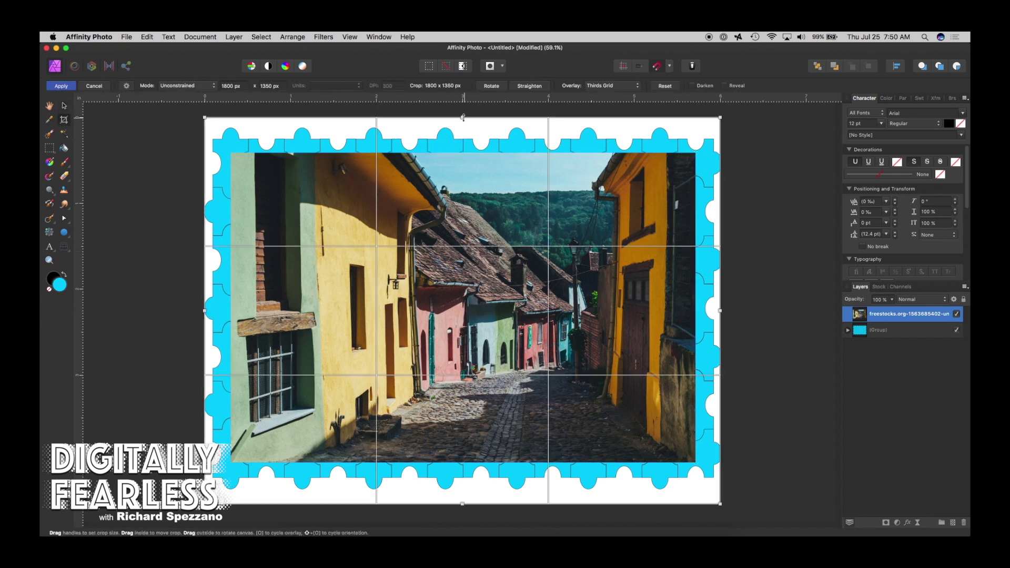
pyautogui.moveTo(462, 118); pyautogui.dragTo(458, 153)
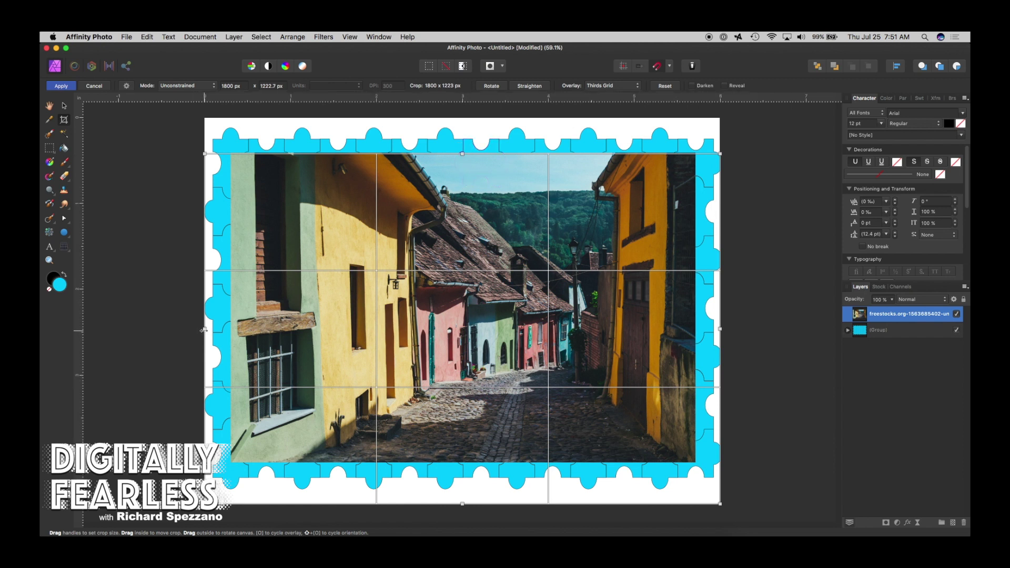
pyautogui.moveTo(205, 333); pyautogui.dragTo(230, 330)
pyautogui.moveTo(720, 329); pyautogui.dragTo(694, 334)
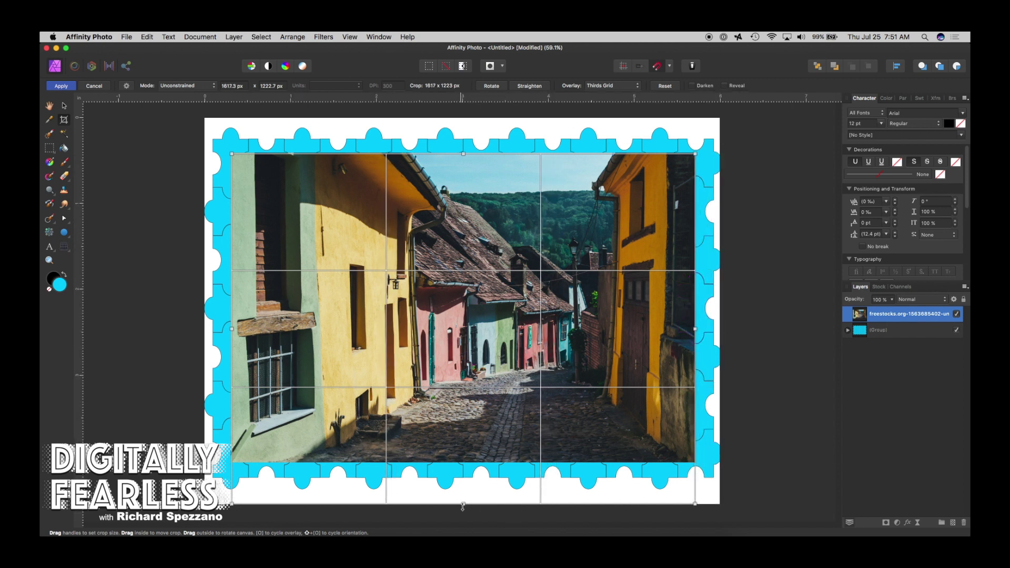
pyautogui.moveTo(461, 504); pyautogui.dragTo(462, 462)
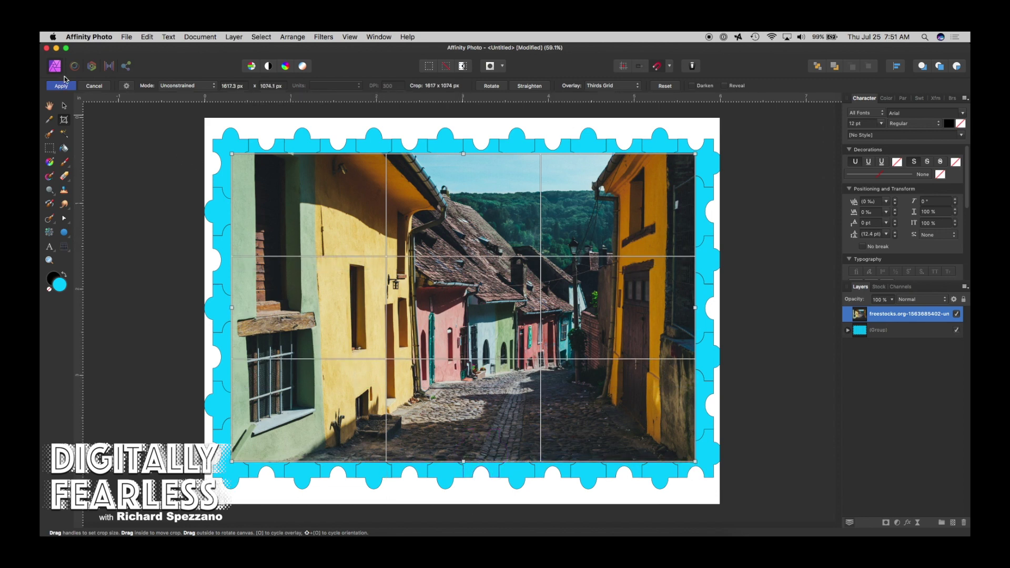
pyautogui.click(64, 84)
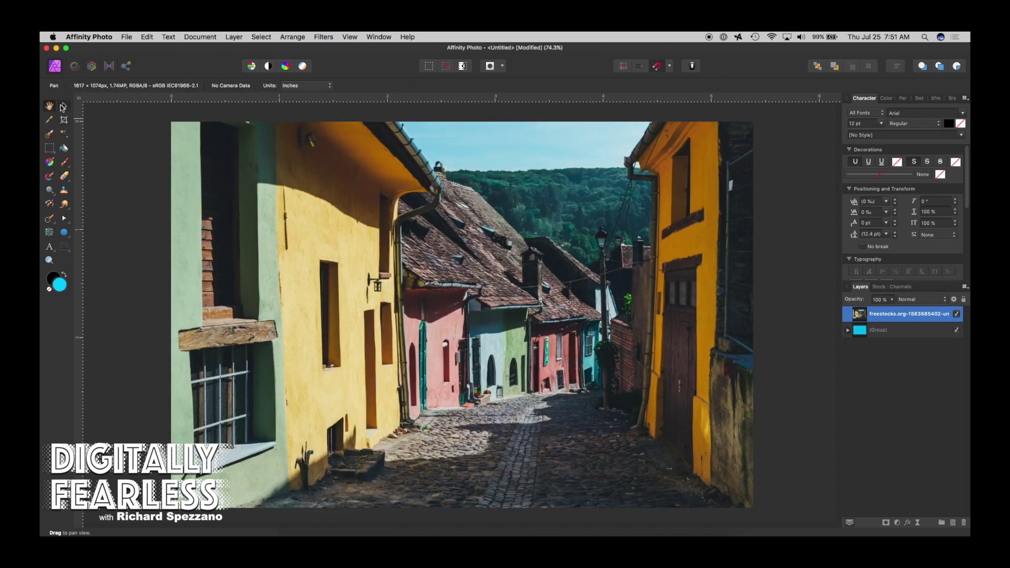
# Step: Move the street photo layer below the puzzle group and deselect it
pyautogui.click(63, 107)
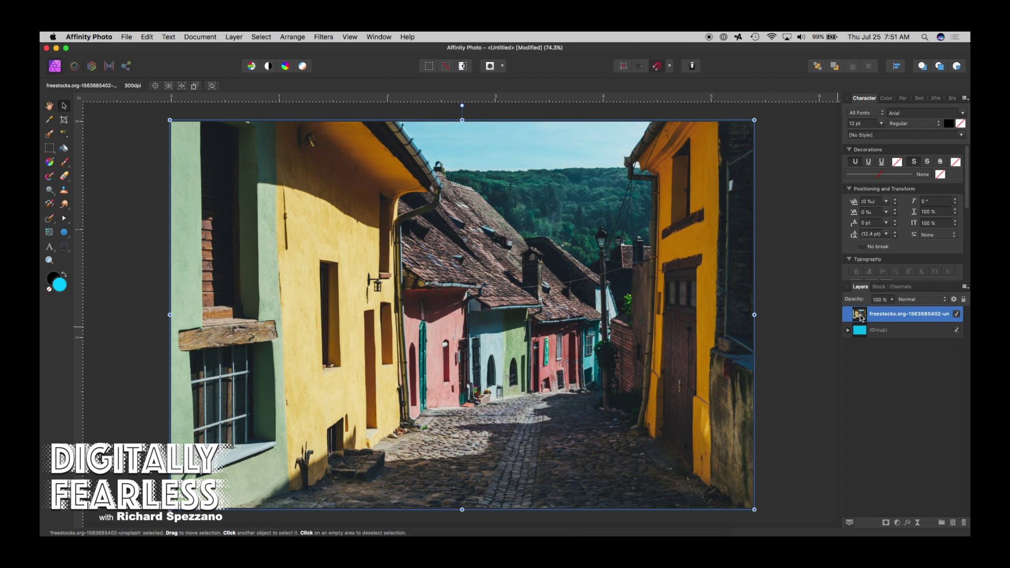
pyautogui.moveTo(860, 318); pyautogui.dragTo(858, 340)
pyautogui.click(894, 363)
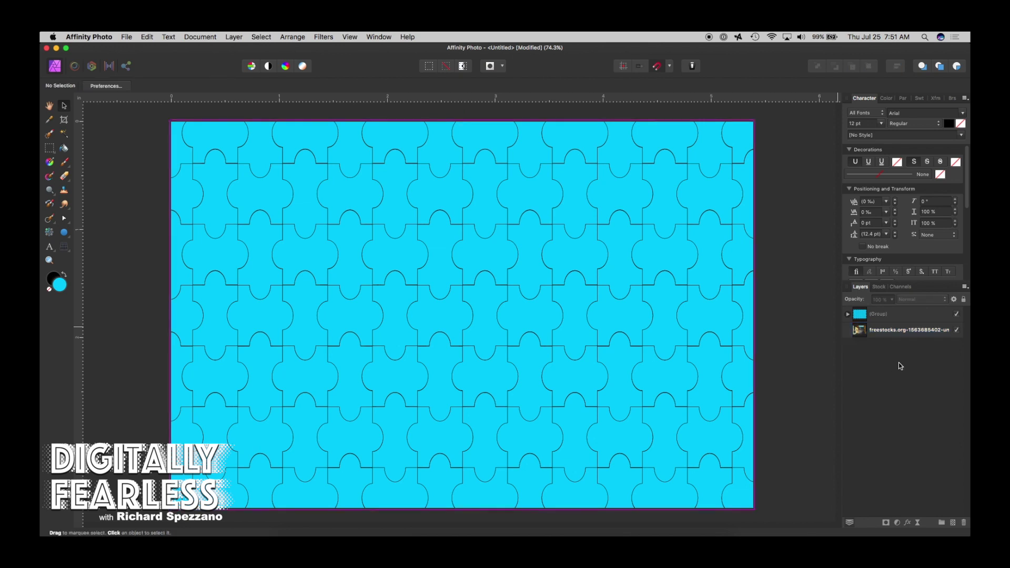
# Step: Ungroup the puzzle group into individual piece curves and clear the selection
pyautogui.click(859, 314)
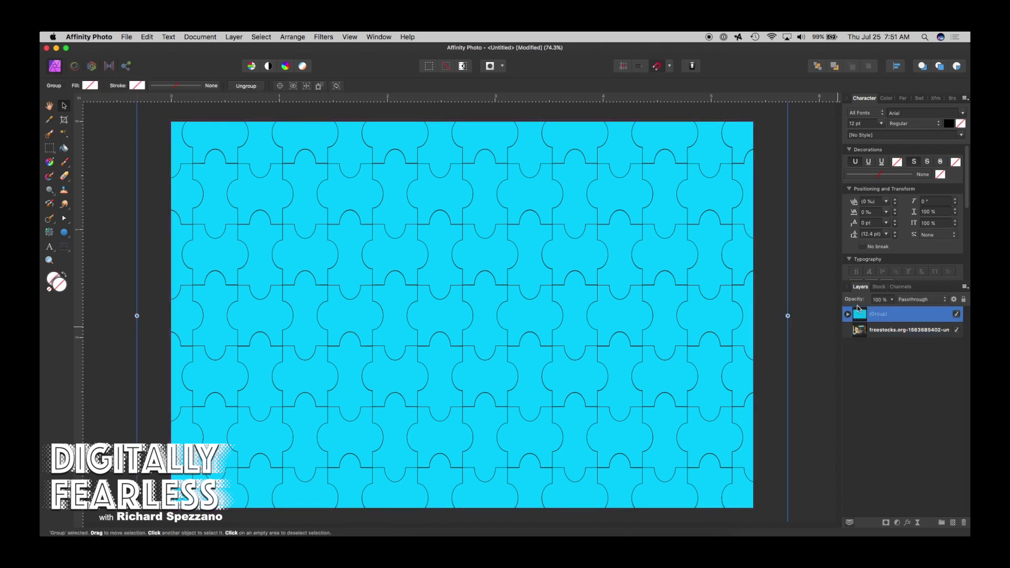
pyautogui.rightClick(862, 320)
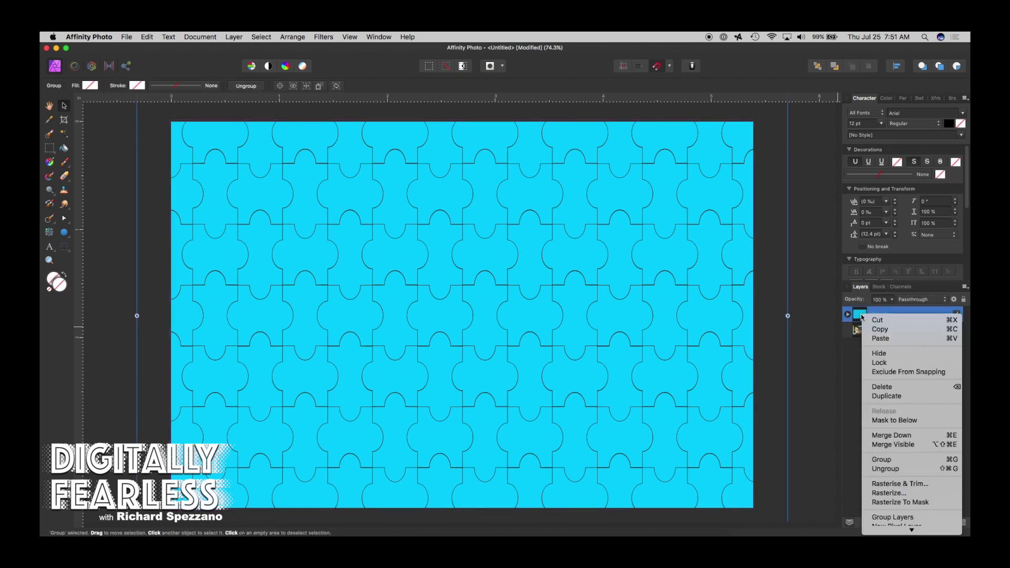
pyautogui.scroll(-2, 905, 500)
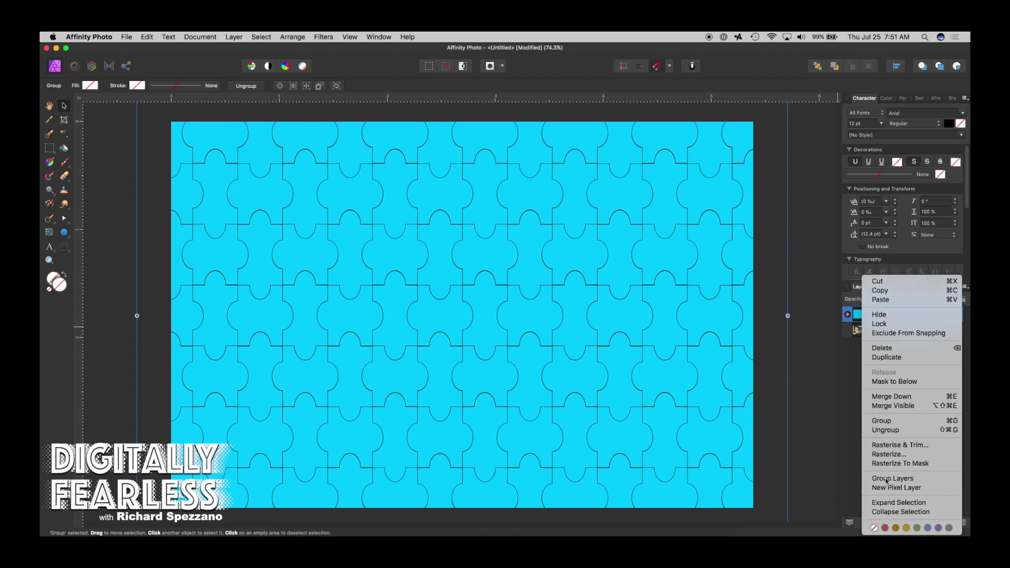
pyautogui.click(884, 430)
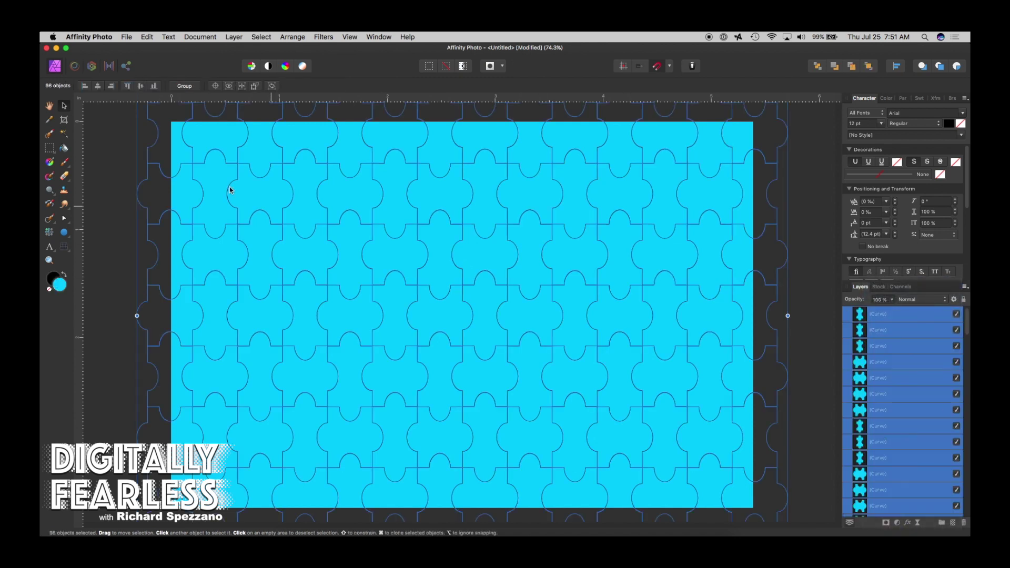
pyautogui.click(87, 126)
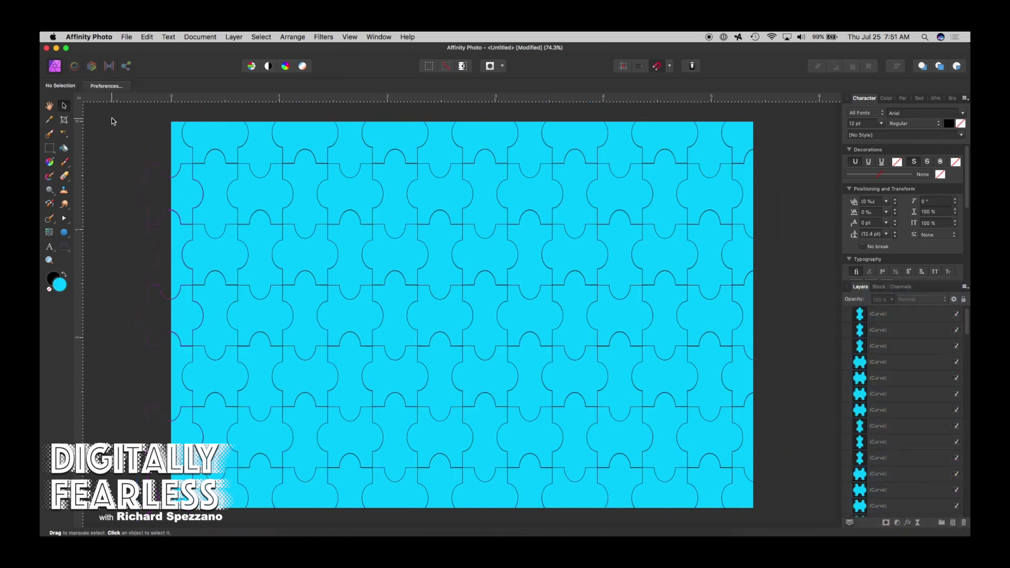
# Step: Make a selection from the upper-left corner piece's outline and duplicate that area of the street photo onto its own layer
pyautogui.click(178, 156)
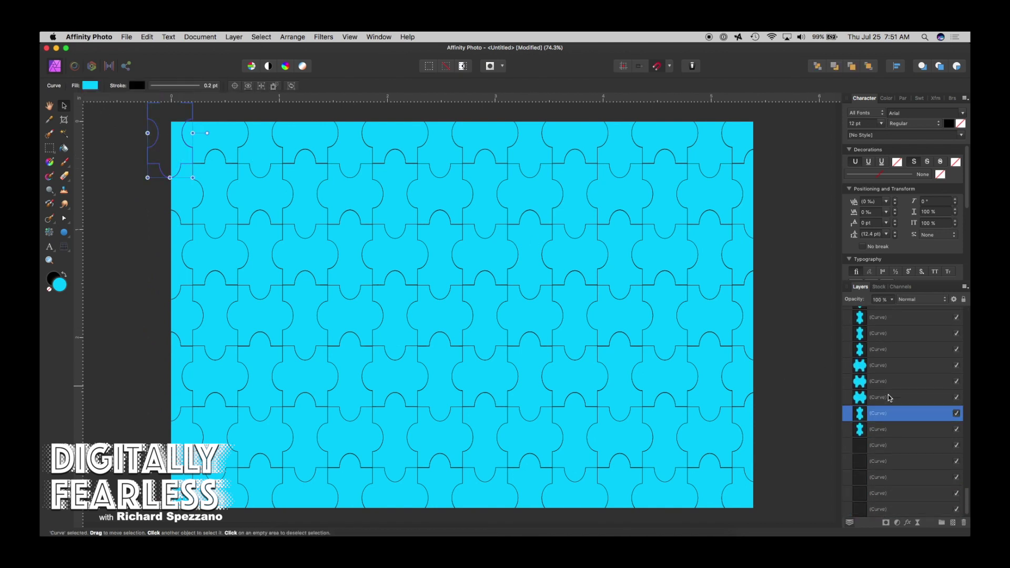
pyautogui.scroll(-1, 889, 398)
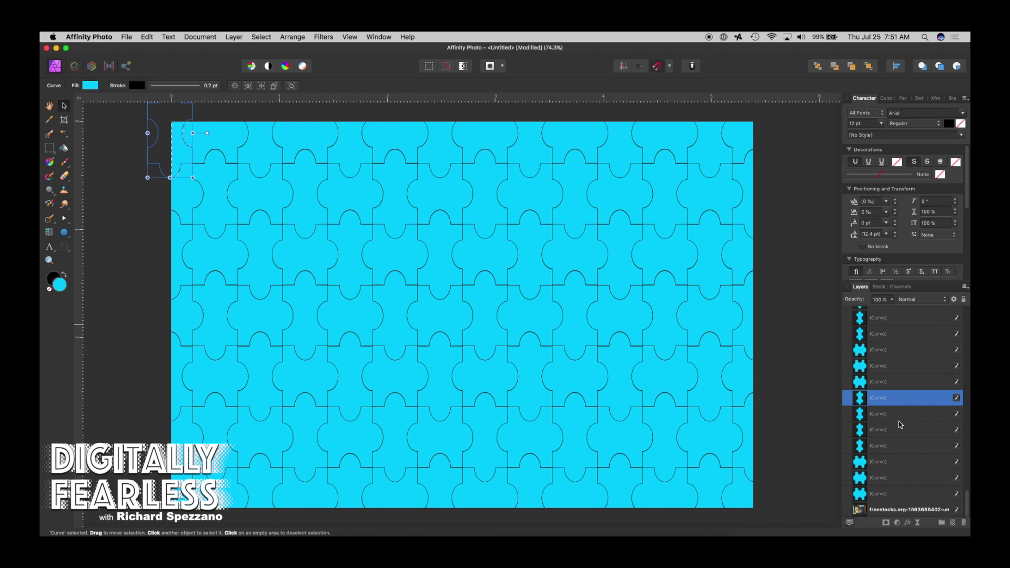
pyautogui.click(859, 510)
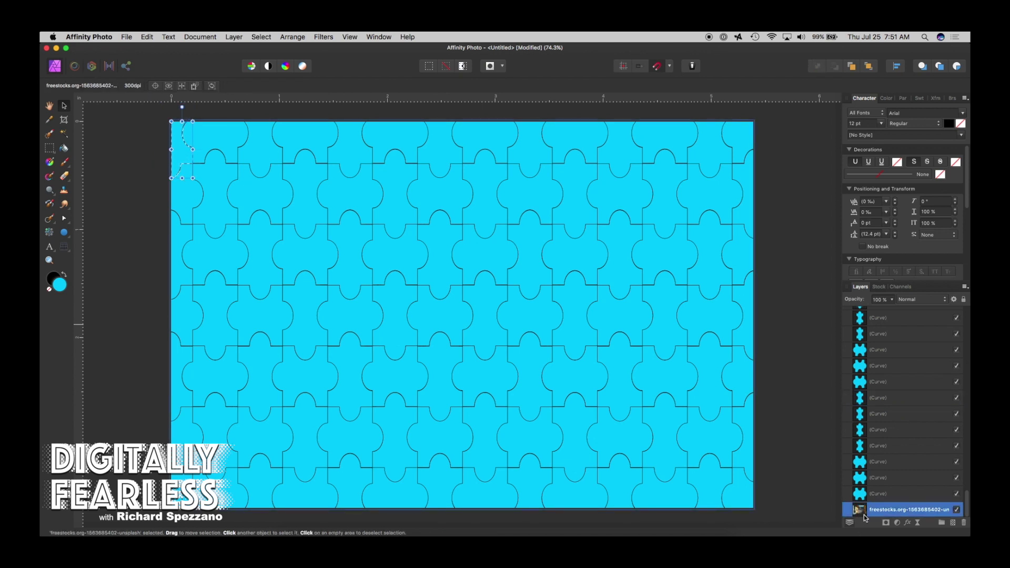
pyautogui.press('super+j')
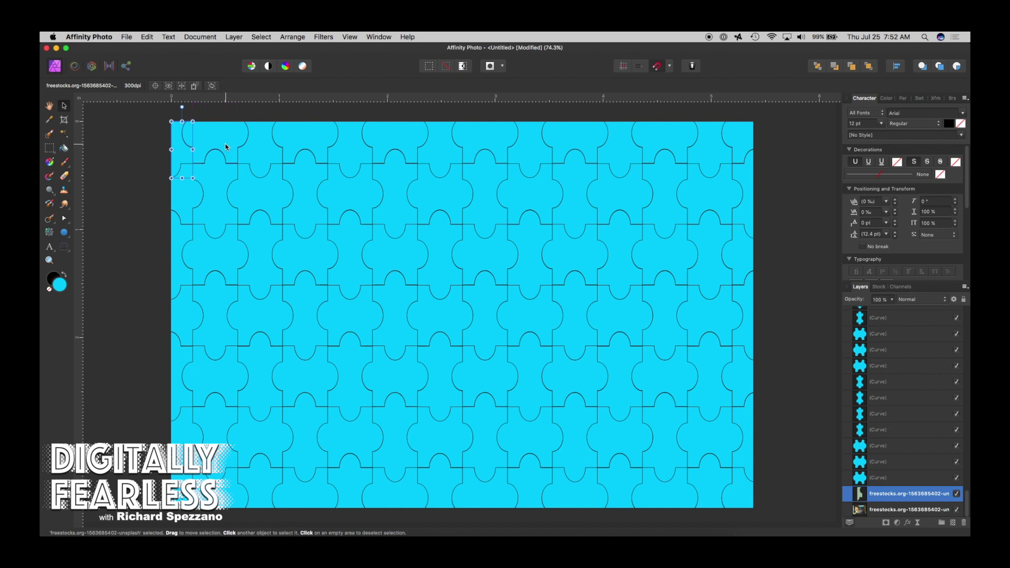
pyautogui.click(111, 162)
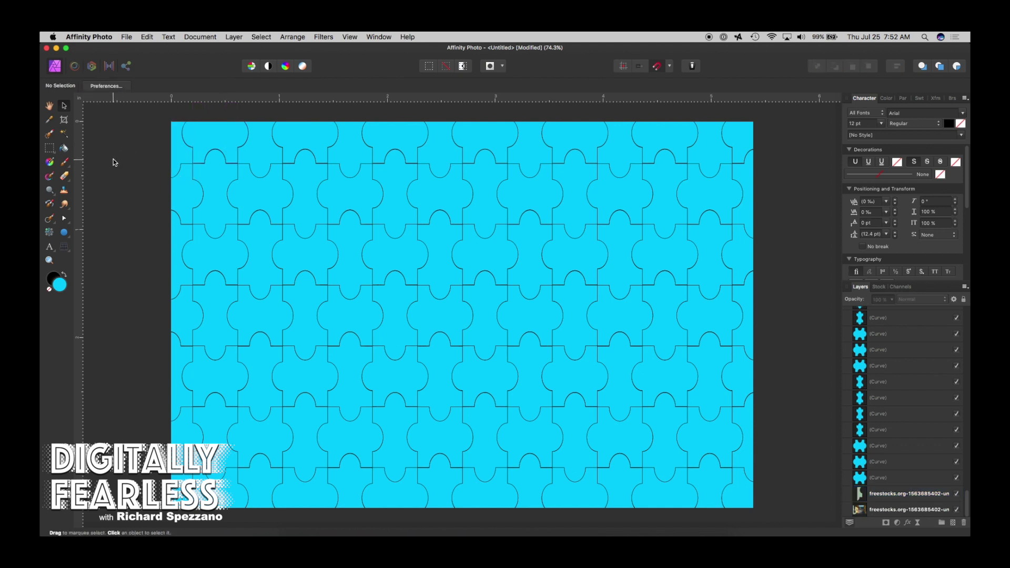
# Step: Check the photo beneath the upper-left corner piece by hiding and reshowing its curve layer
pyautogui.click(226, 142)
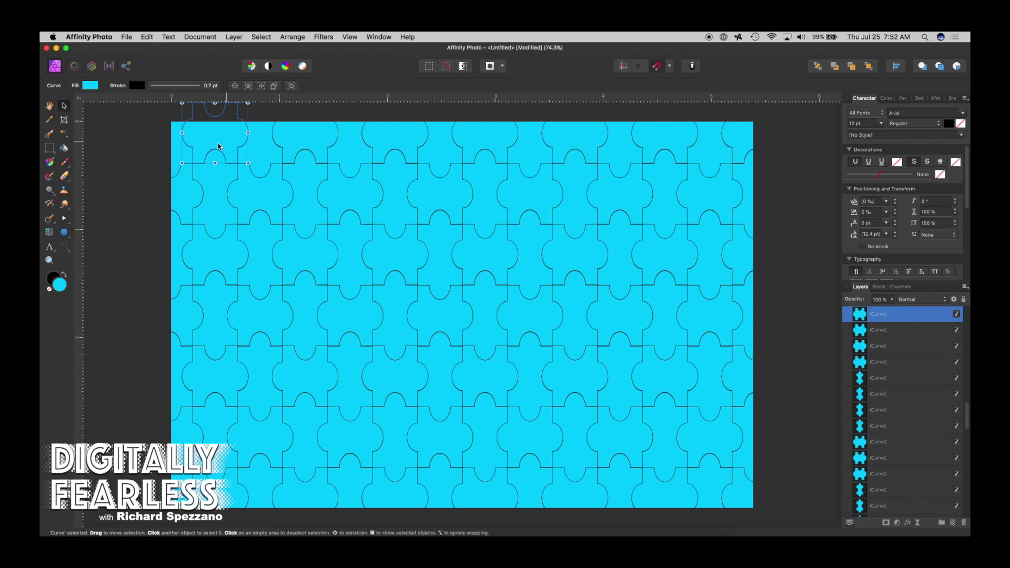
pyautogui.click(155, 201)
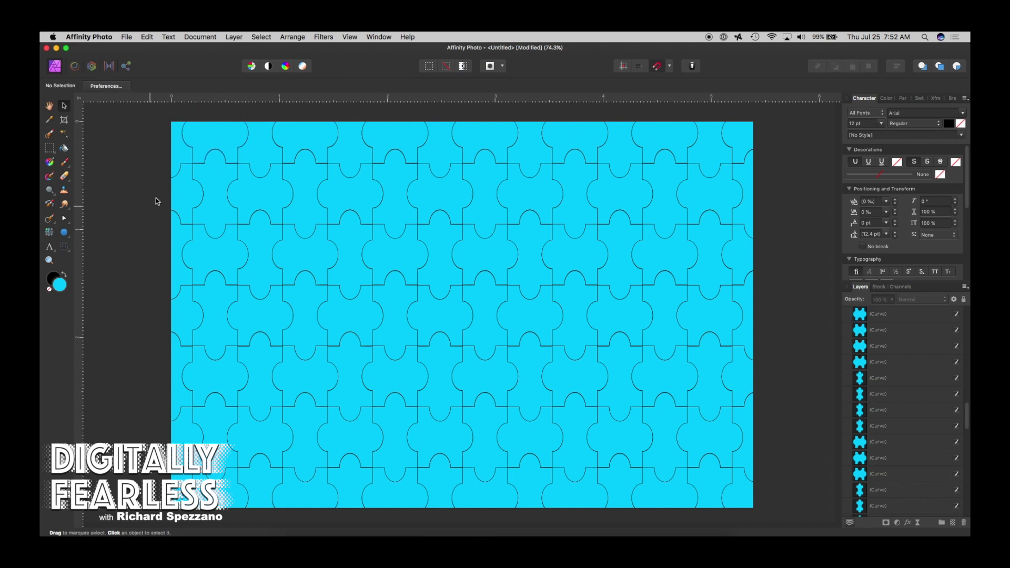
pyautogui.click(182, 157)
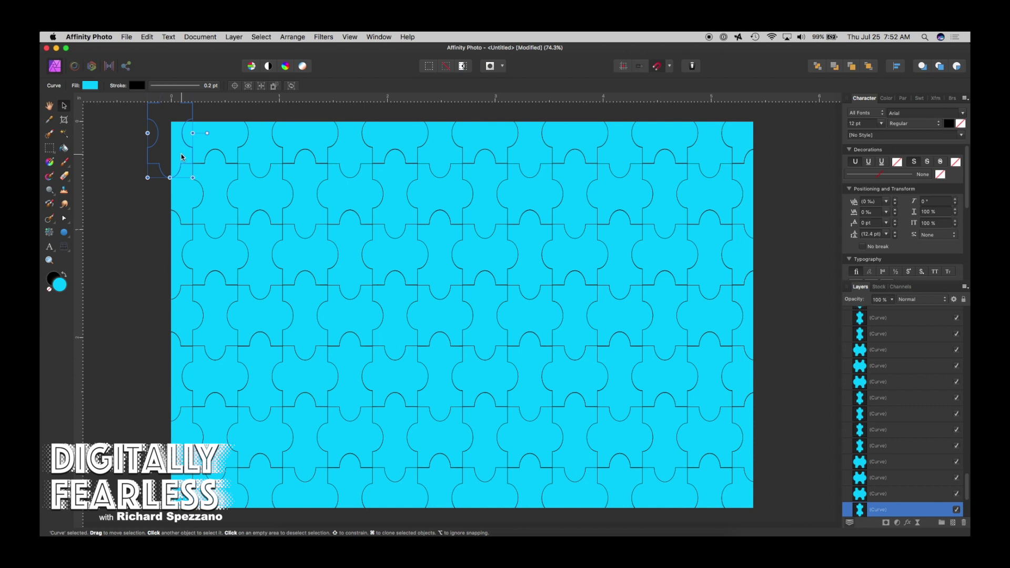
pyautogui.click(956, 509)
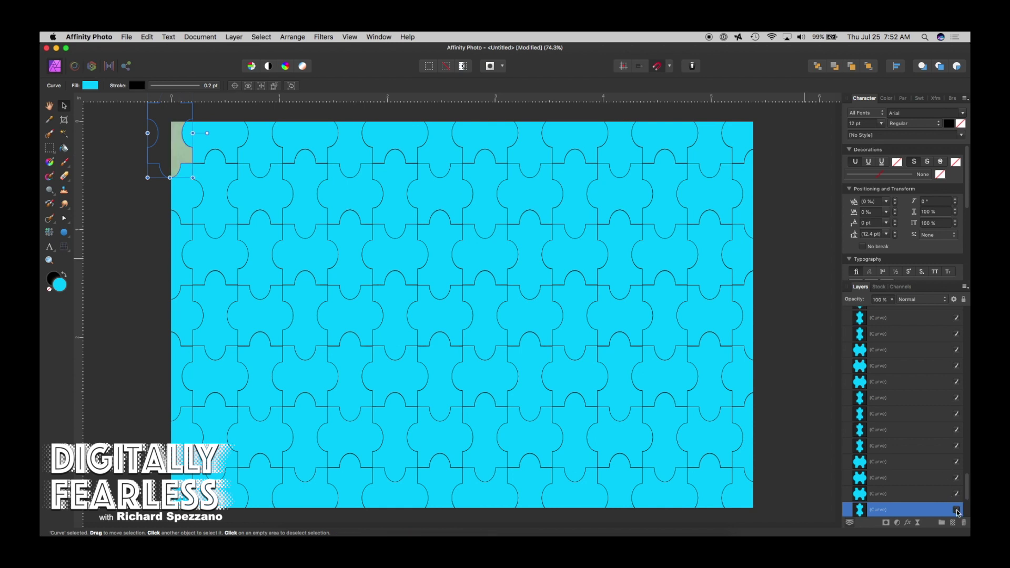
pyautogui.click(955, 509)
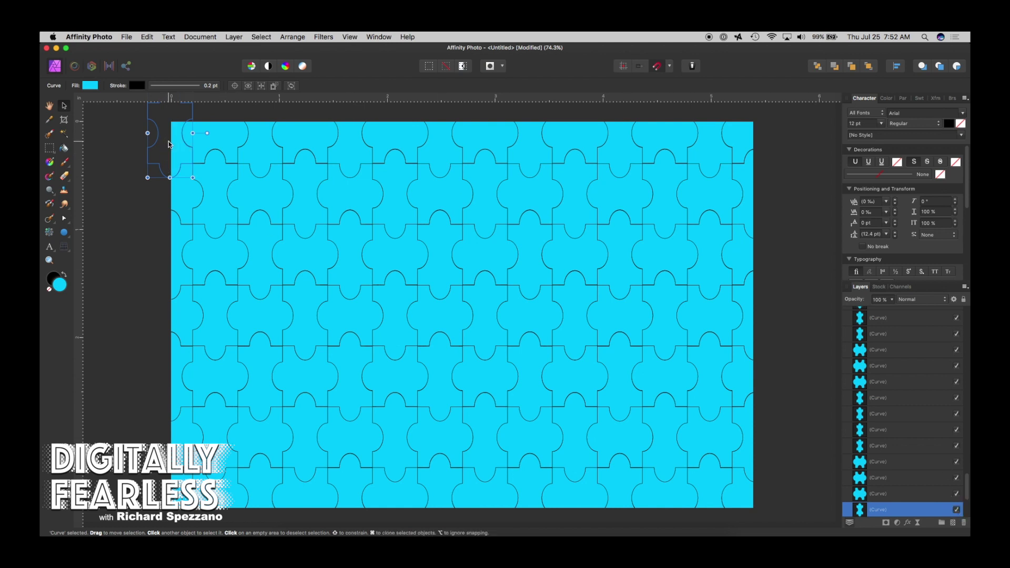
# Step: Make a selection from the outline of the second piece in the top row, duplicate that area of the street photo onto its own layer, and deselect
pyautogui.click(218, 138)
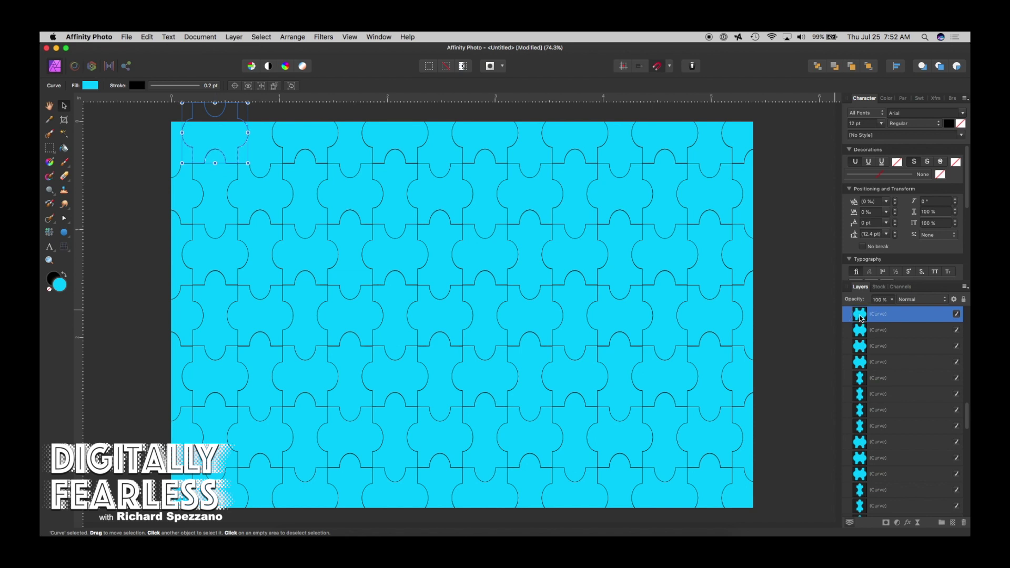
pyautogui.scroll(-3, 885, 474)
pyautogui.scroll(-5, 885, 474)
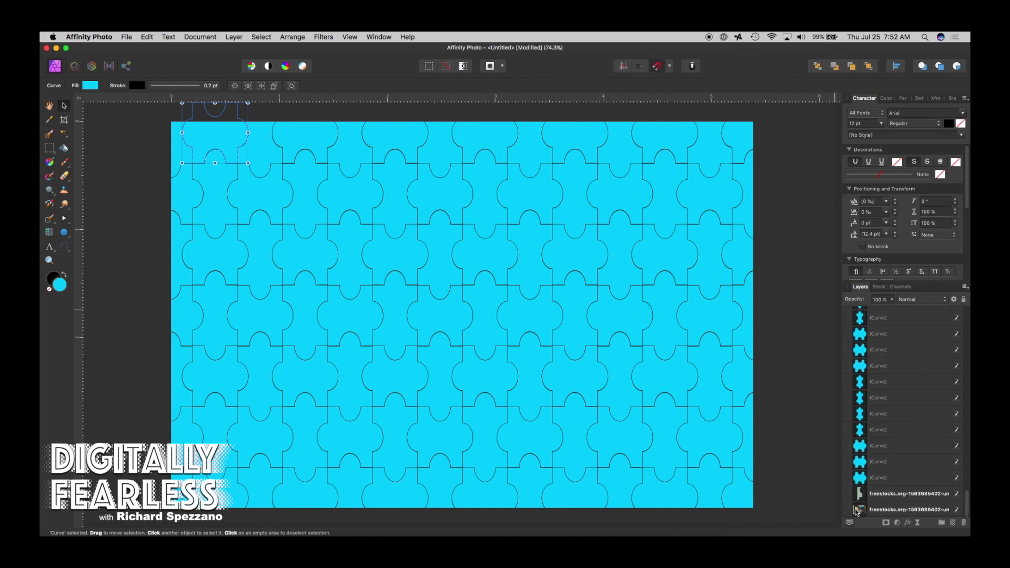
pyautogui.click(858, 511)
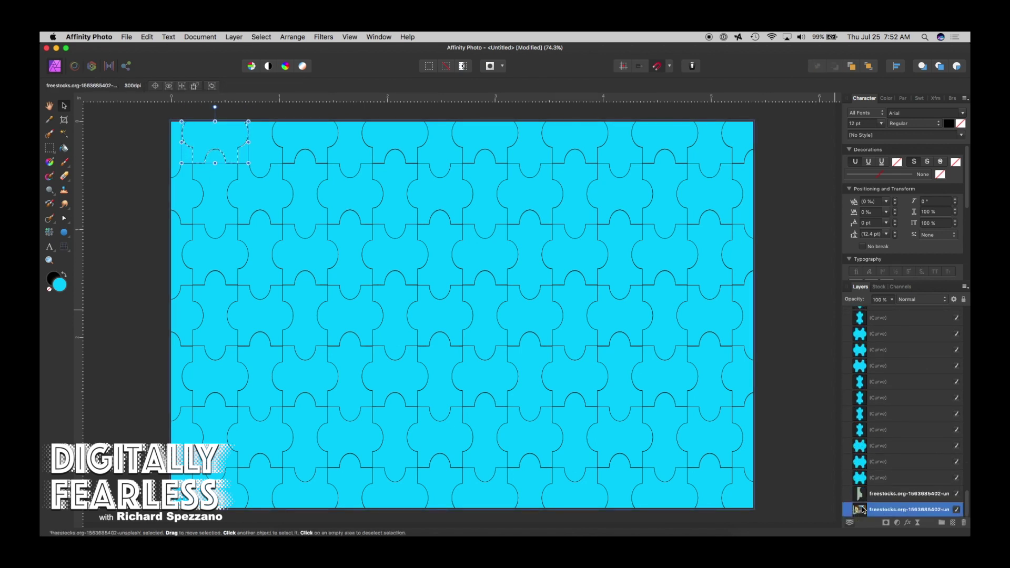
pyautogui.press('super+j')
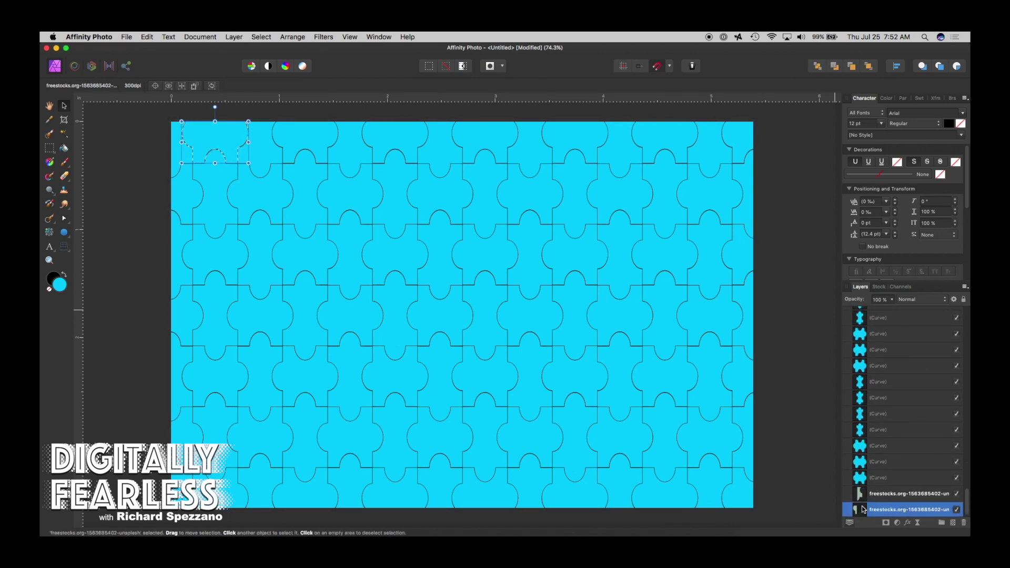
pyautogui.scroll(-1, 863, 509)
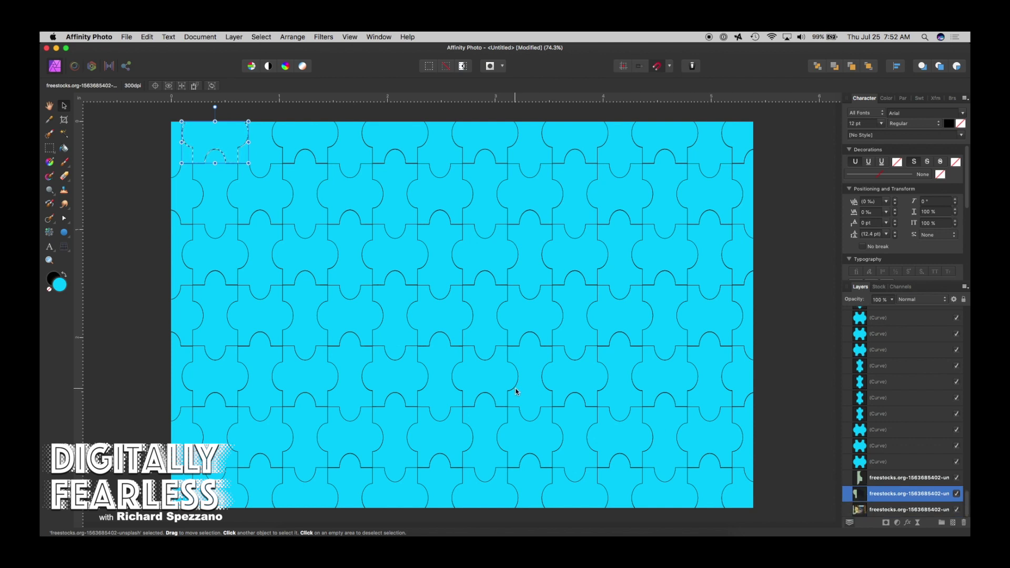
pyautogui.press('super+d')
# Step: Select the outline area of the top row's third piece and duplicate the street photo within it onto its own layer
pyautogui.click(267, 139)
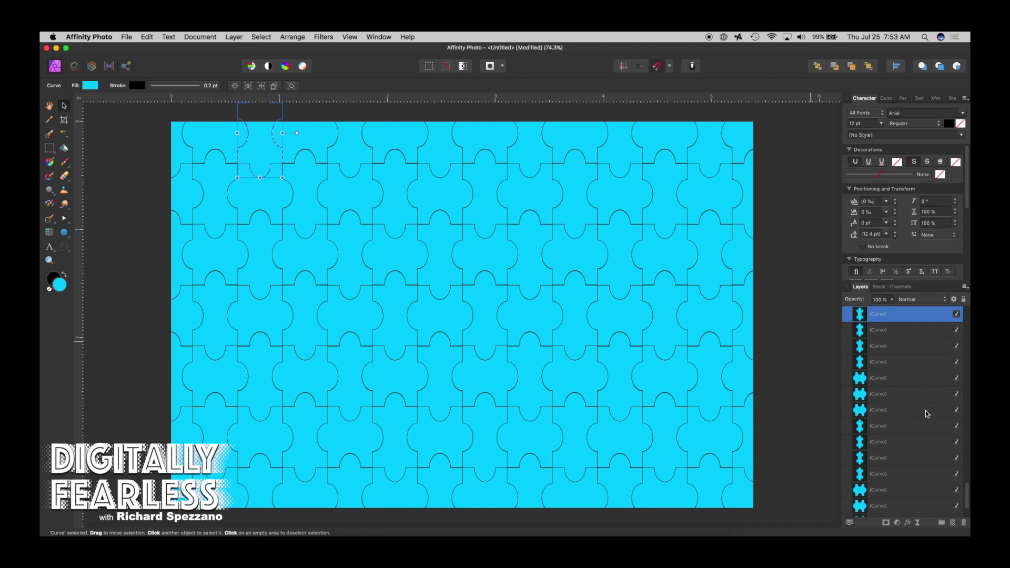
pyautogui.scroll(-3, 910, 419)
pyautogui.click(861, 510)
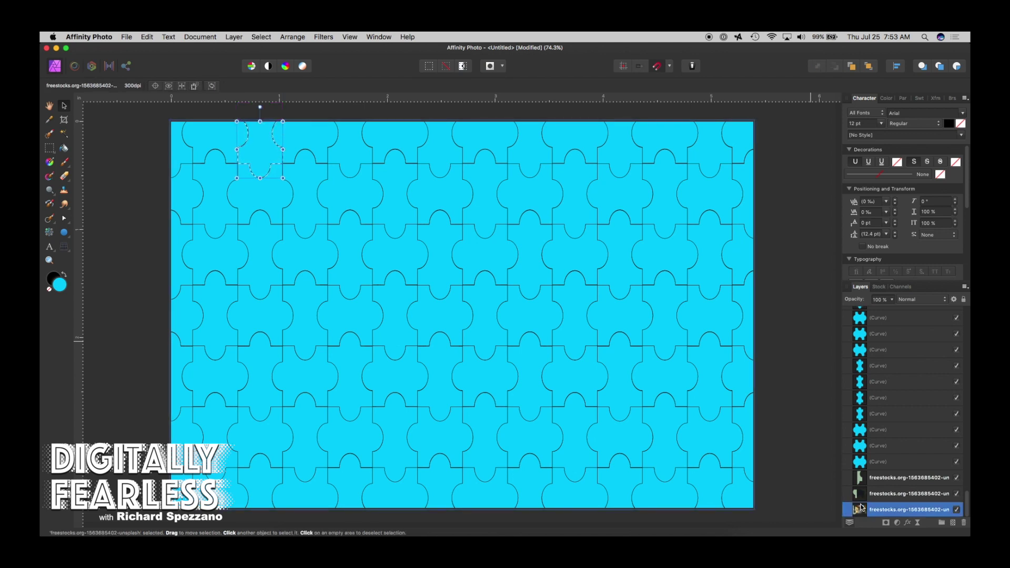
pyautogui.press('super+j')
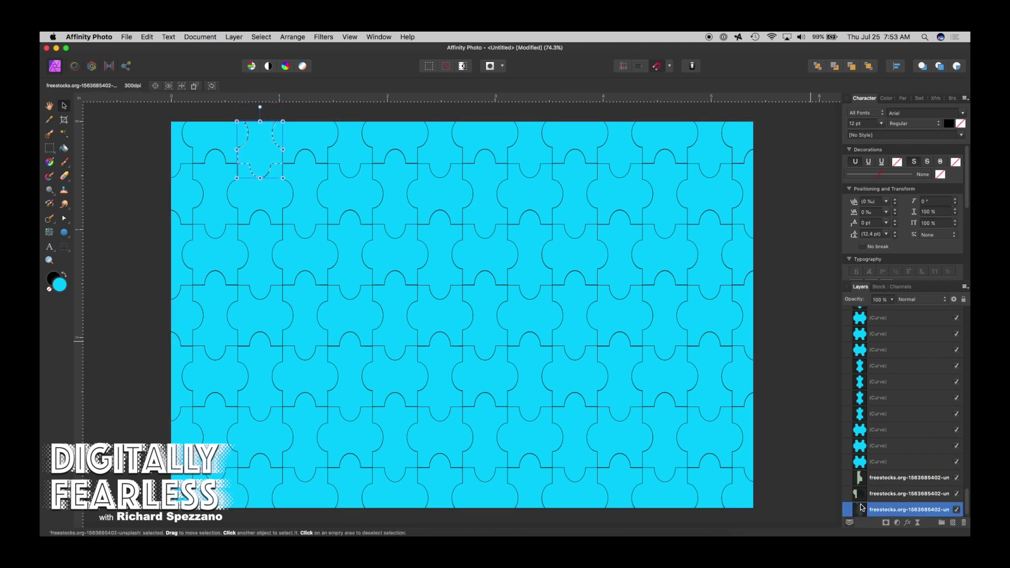
pyautogui.press('alt')
# Step: Cut the top row's fourth piece from the street photo onto its own layer using a selection from its curve
pyautogui.click(312, 143)
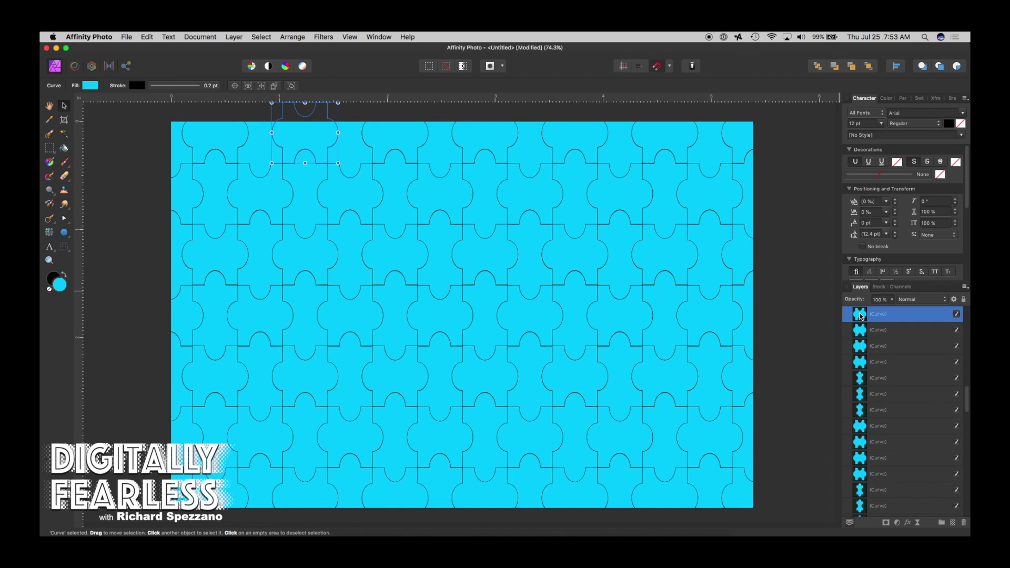
pyautogui.scroll(-5, 889, 347)
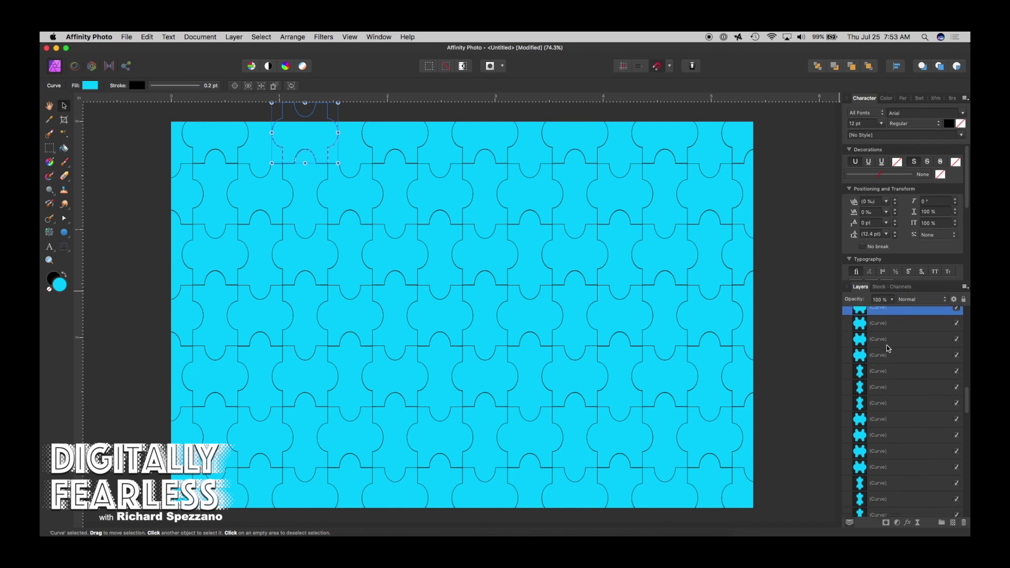
pyautogui.scroll(-4, 883, 458)
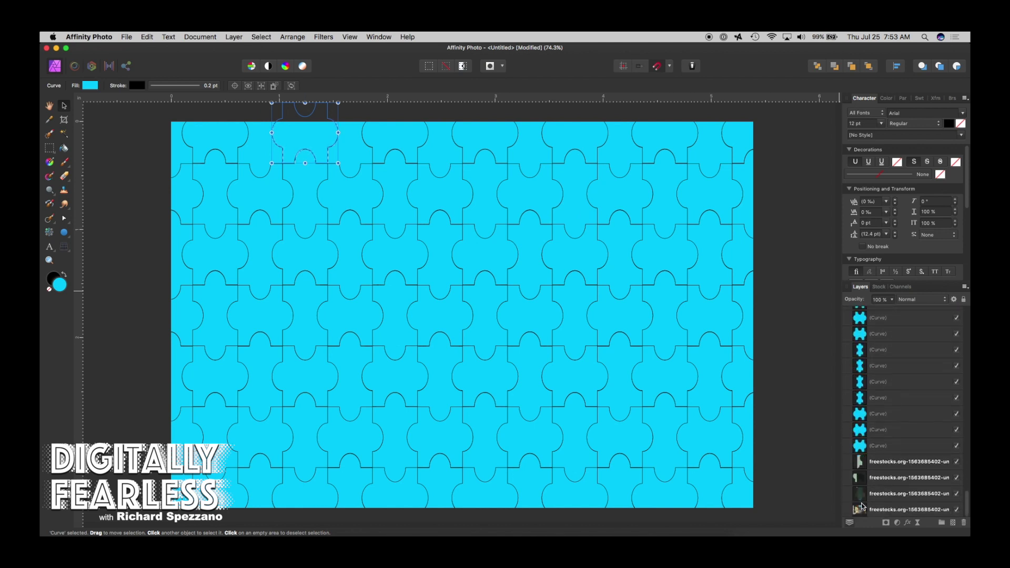
pyautogui.click(862, 510)
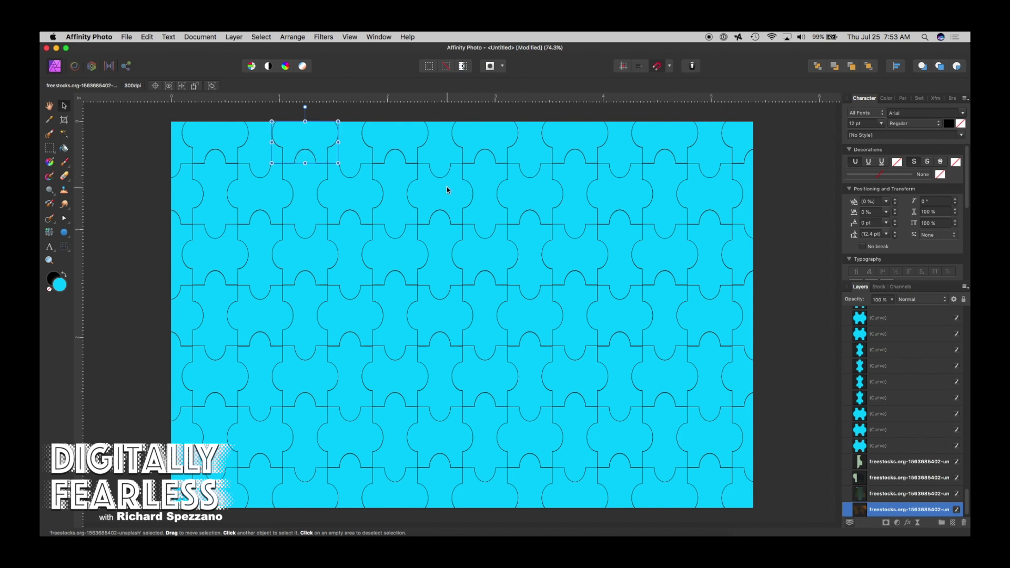
# Step: Load the top row's fifth piece curve as a selection and duplicate that part of the street photo onto its own layer
pyautogui.click(357, 154)
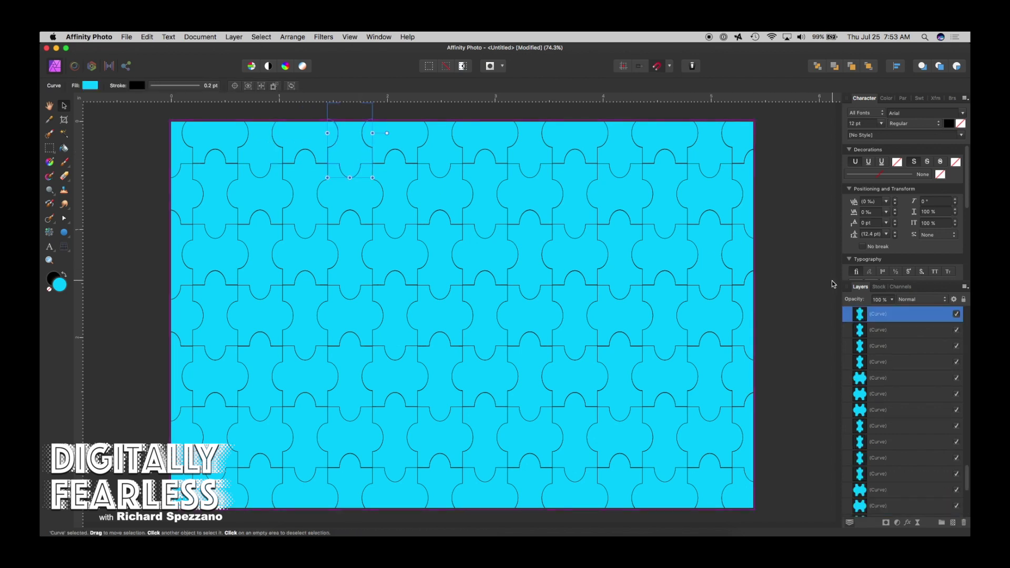
pyautogui.scroll(5, 868, 316)
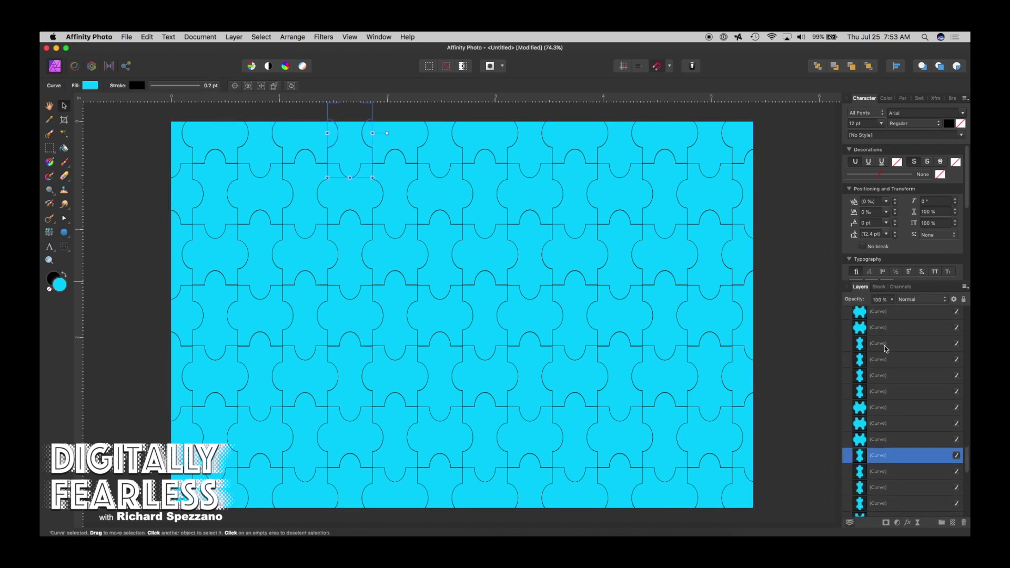
pyautogui.scroll(-3, 863, 382)
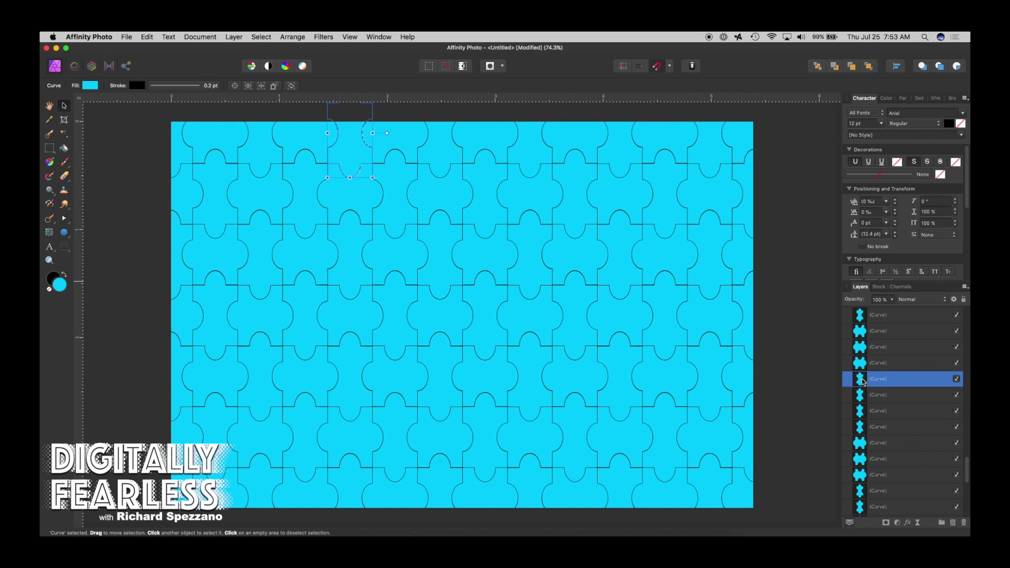
pyautogui.scroll(-3, 882, 344)
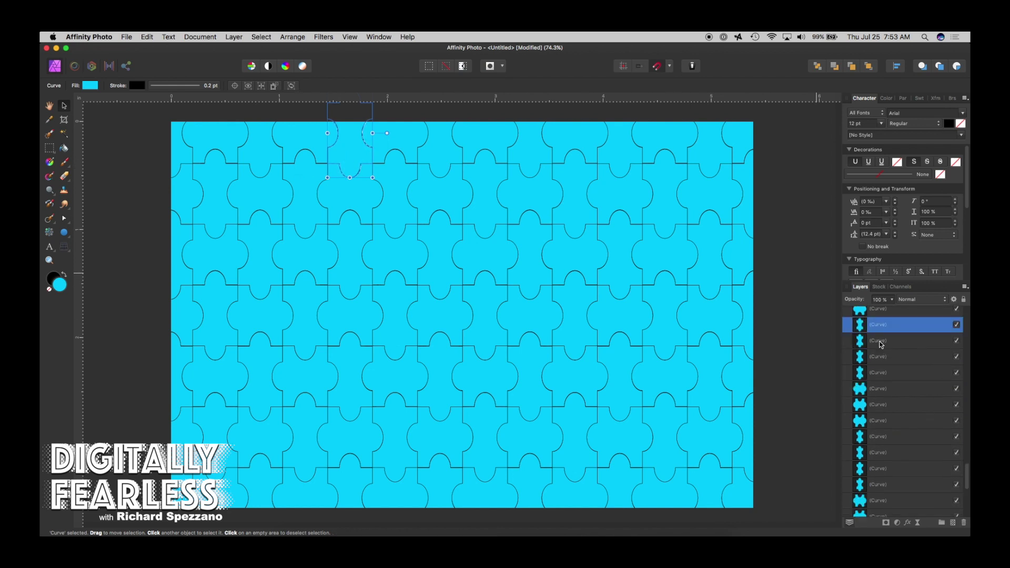
pyautogui.scroll(-5, 882, 344)
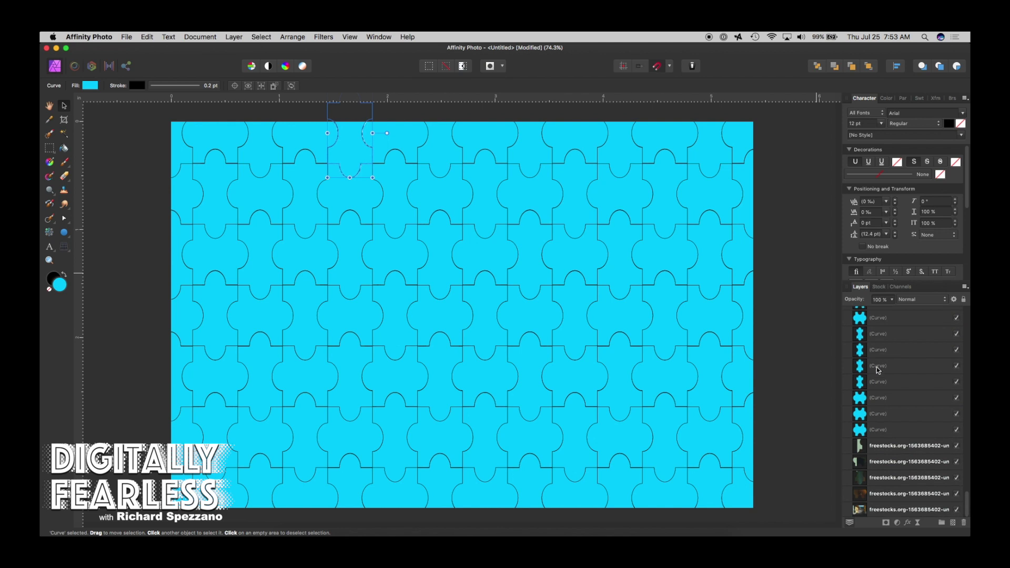
pyautogui.click(856, 509)
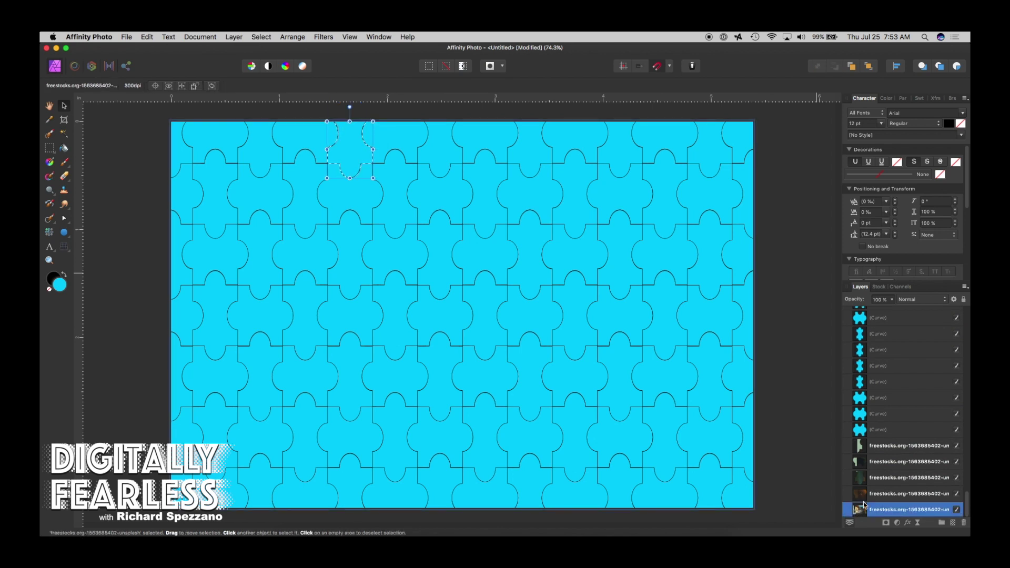
pyautogui.press('super+j')
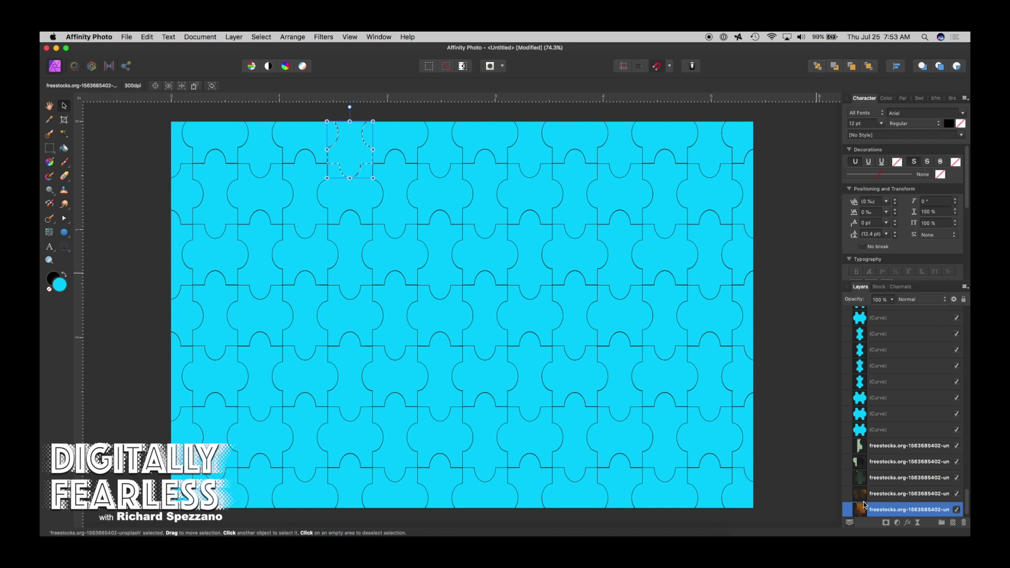
pyautogui.scroll(-1, 864, 503)
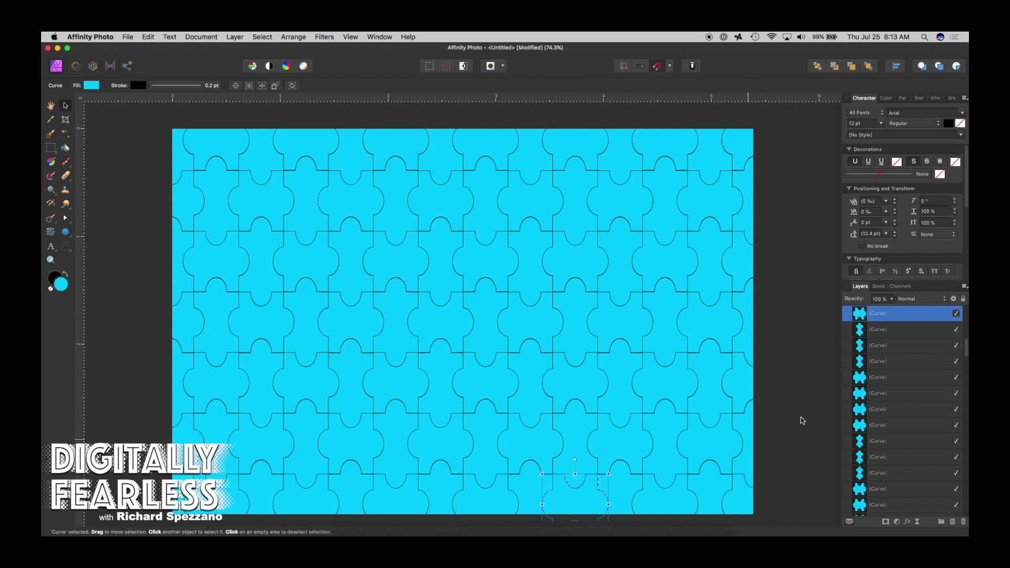
# Step: Duplicate the street photo area inside the selected bottom-row piece, fifth from the right end, onto its own layer
pyautogui.scroll(-1, 881, 442)
pyautogui.scroll(-15, 881, 441)
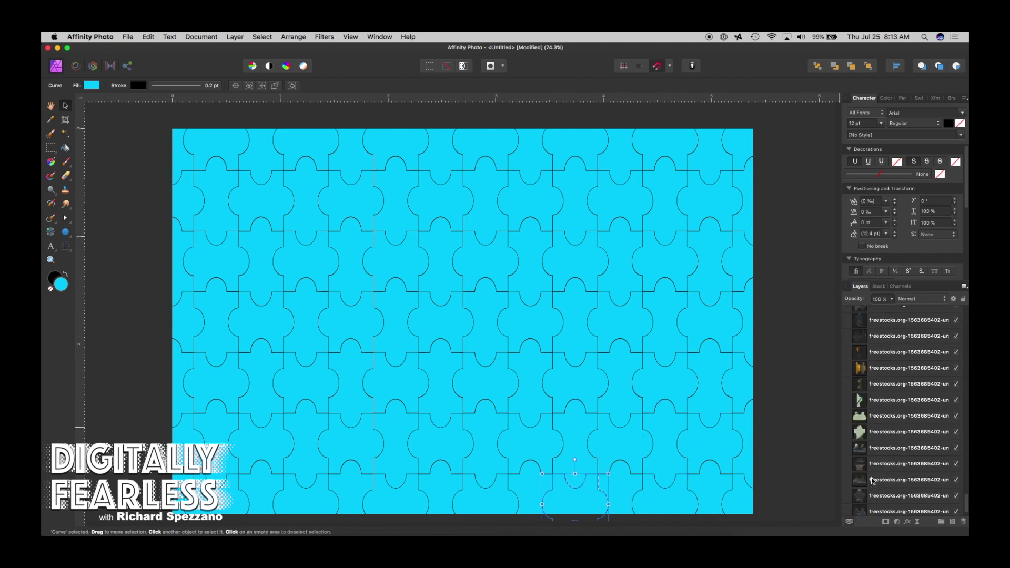
pyautogui.click(862, 510)
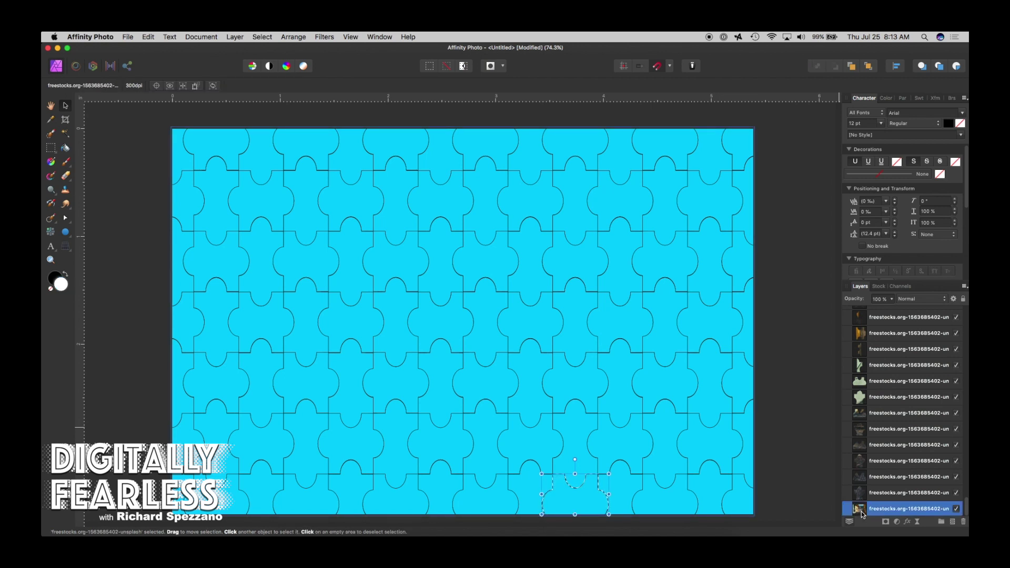
pyautogui.press('super+j')
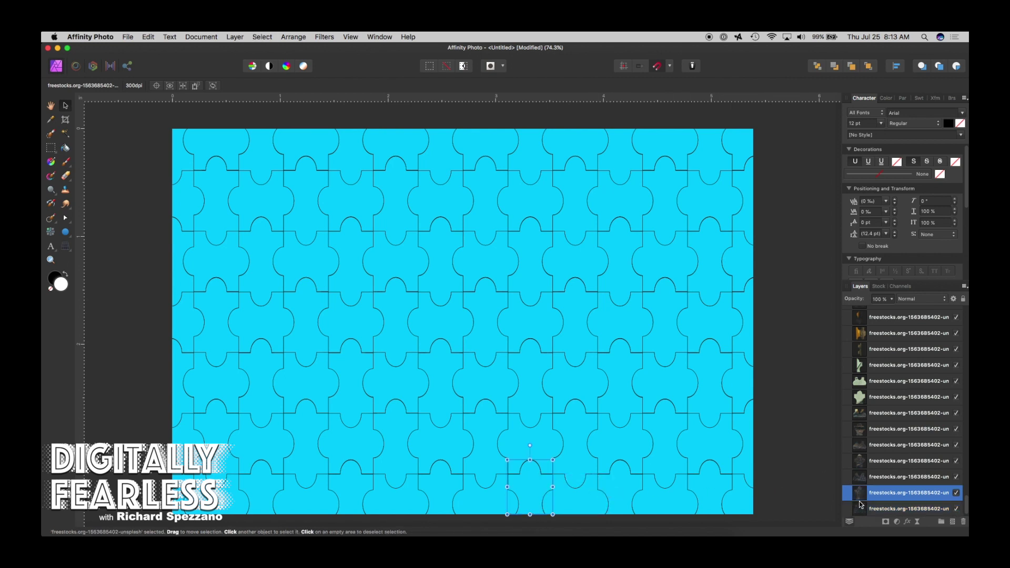
# Step: Group all the loose cut-out photo piece layers of the lower rows, keeping the full street photo outside the group
pyautogui.scroll(5, 885, 376)
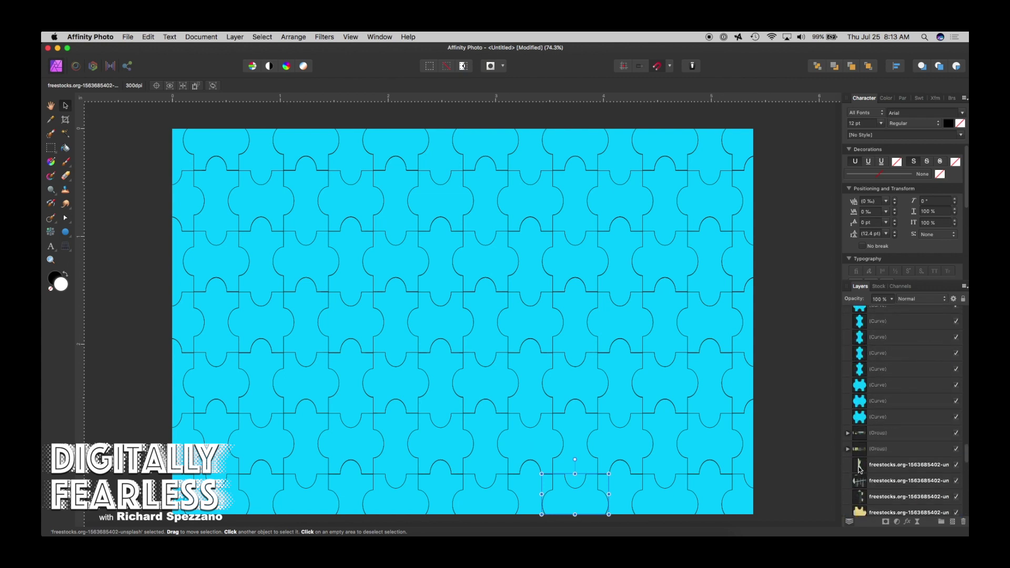
pyautogui.keyDown('shift'); pyautogui.click(859, 467); pyautogui.keyUp('shift')
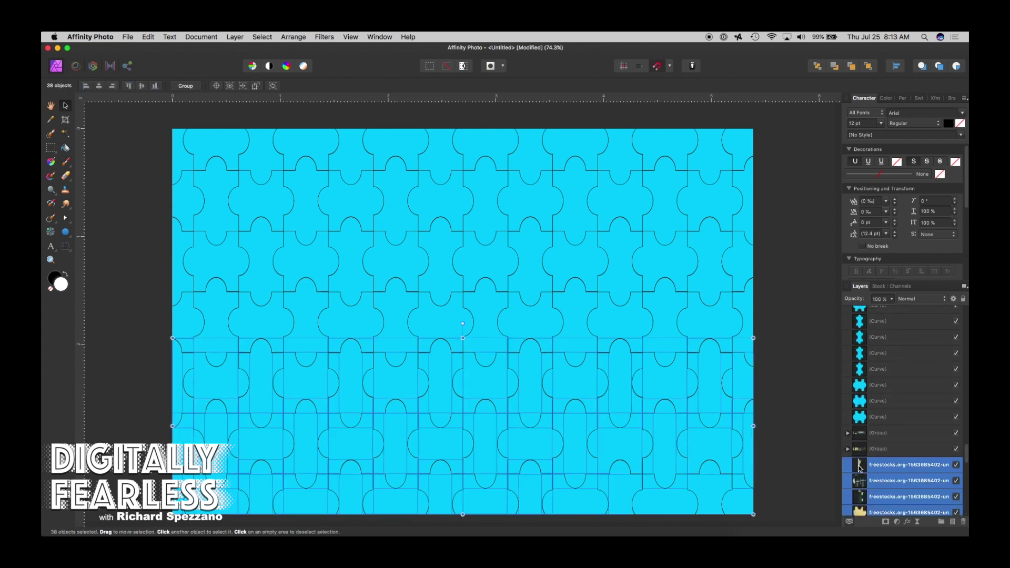
pyautogui.press('super+g')
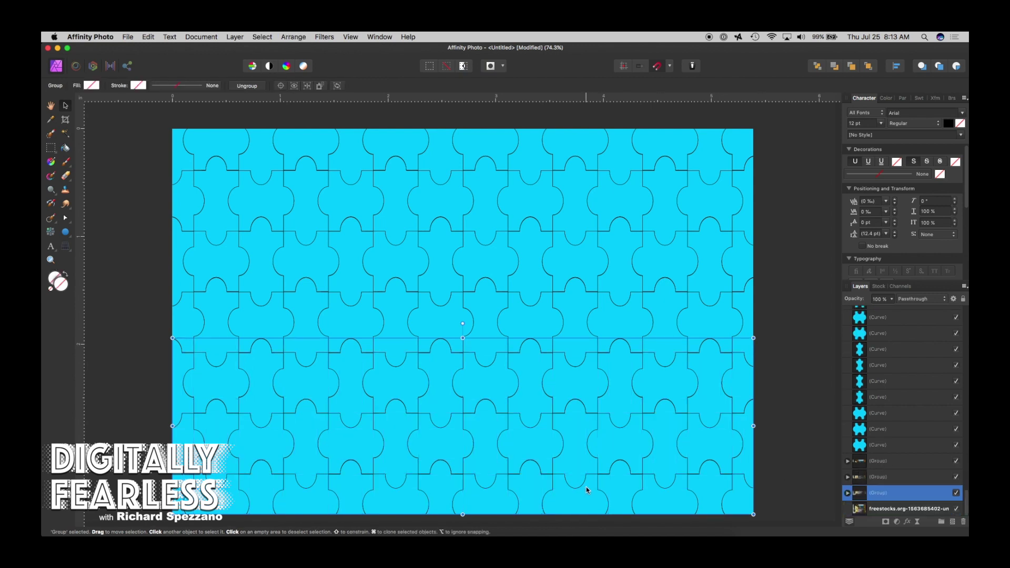
pyautogui.press('super+shift+g')
# Step: Make a selection from the bottom row's fourth piece from the right end and duplicate that area of the street photo onto its own layer
pyautogui.click(627, 489)
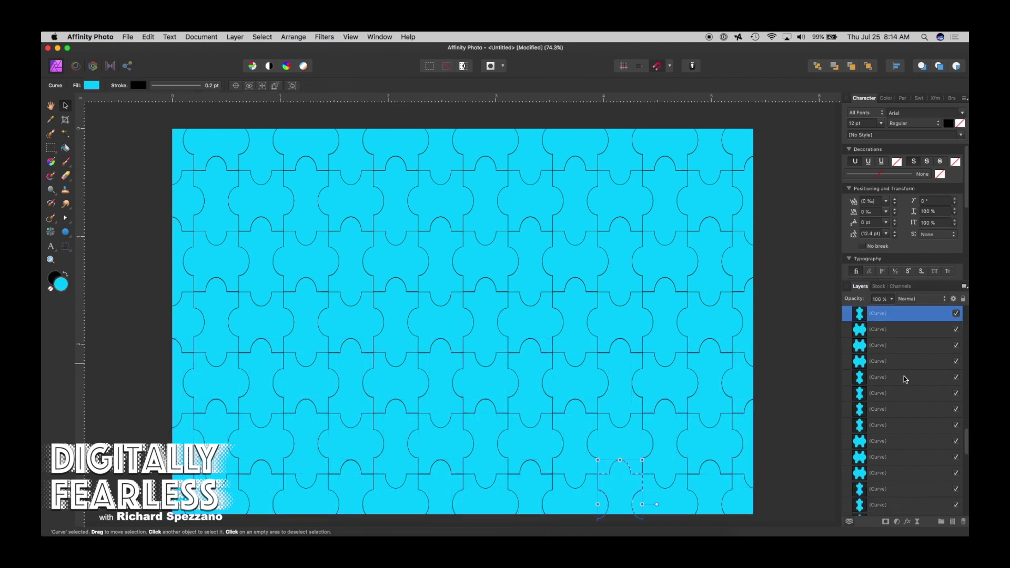
pyautogui.scroll(-10, 905, 431)
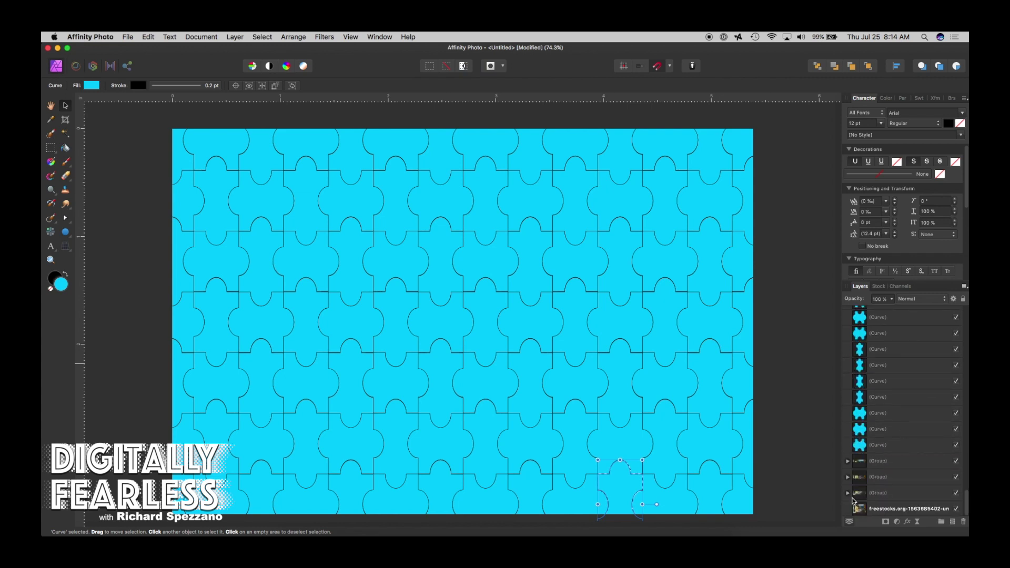
pyautogui.click(858, 509)
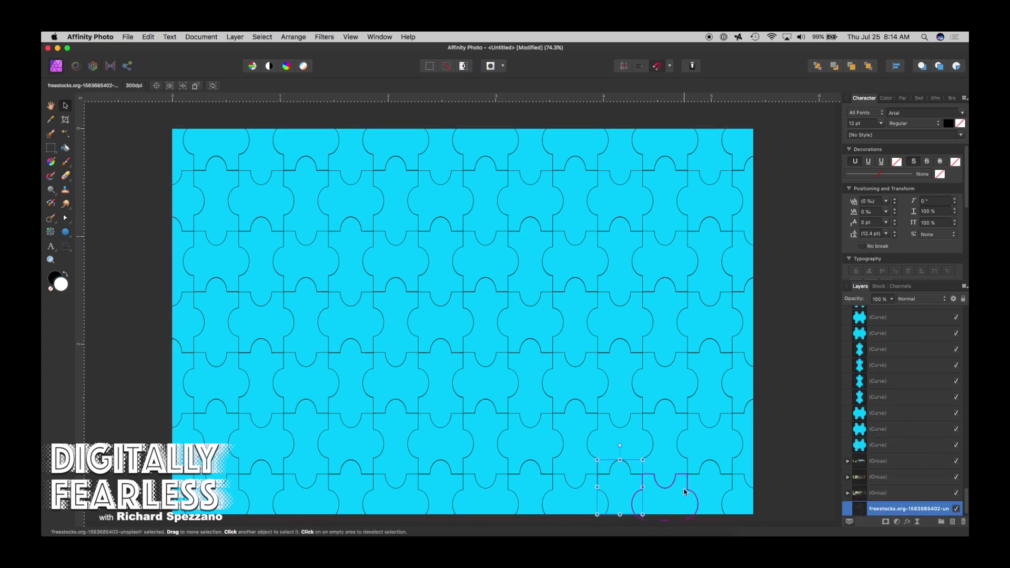
# Step: Make a selection from the bottom row's third piece from the right end and duplicate the street photo within it onto its own layer
pyautogui.click(681, 498)
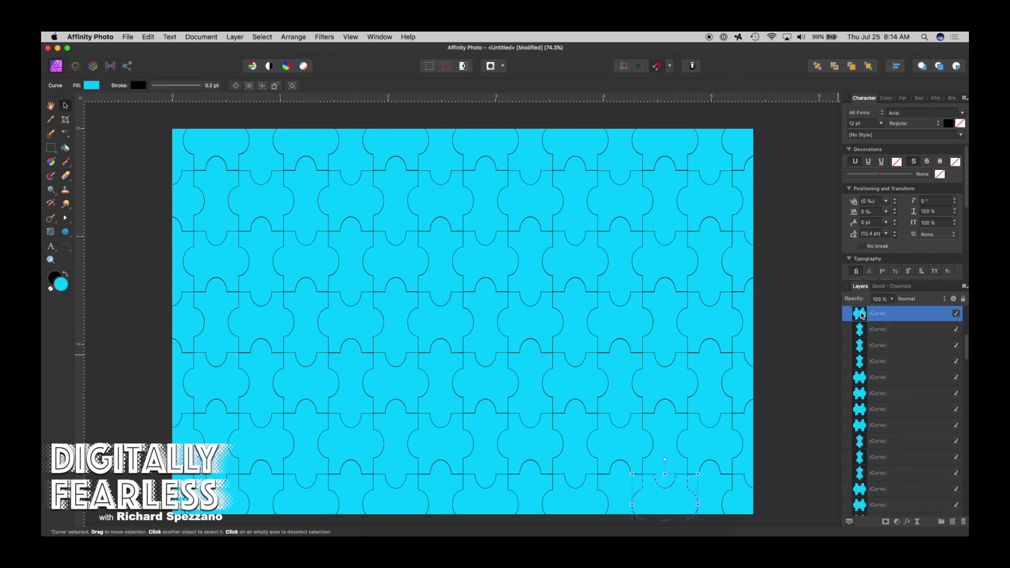
pyautogui.scroll(-2, 872, 397)
pyautogui.scroll(-10, 870, 401)
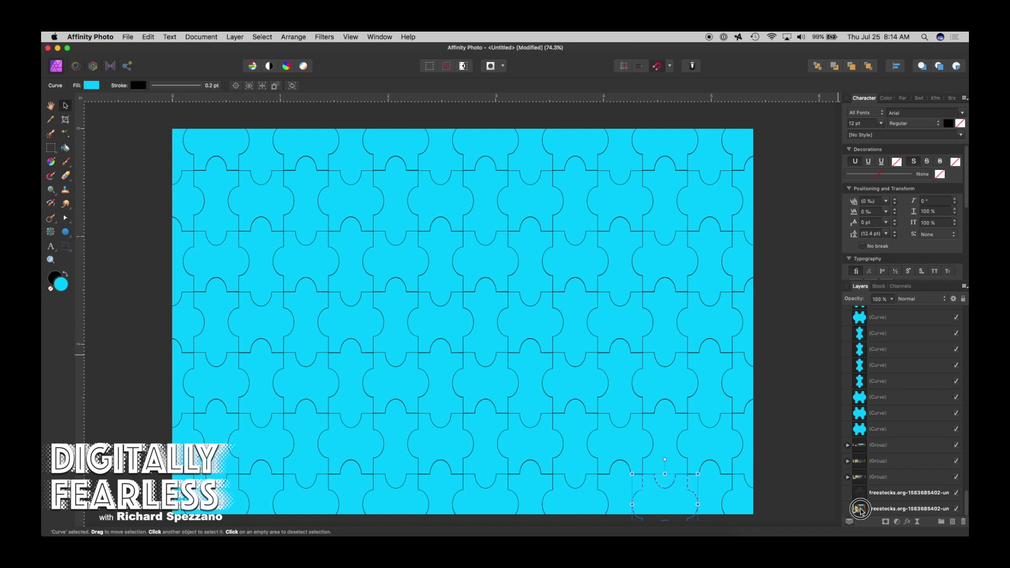
pyautogui.click(863, 509)
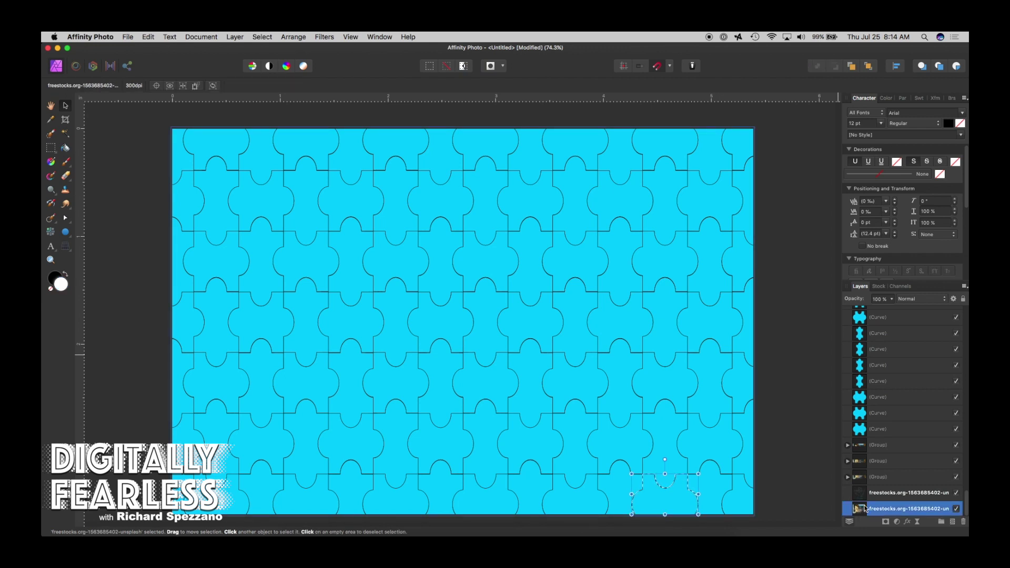
pyautogui.press('super+j')
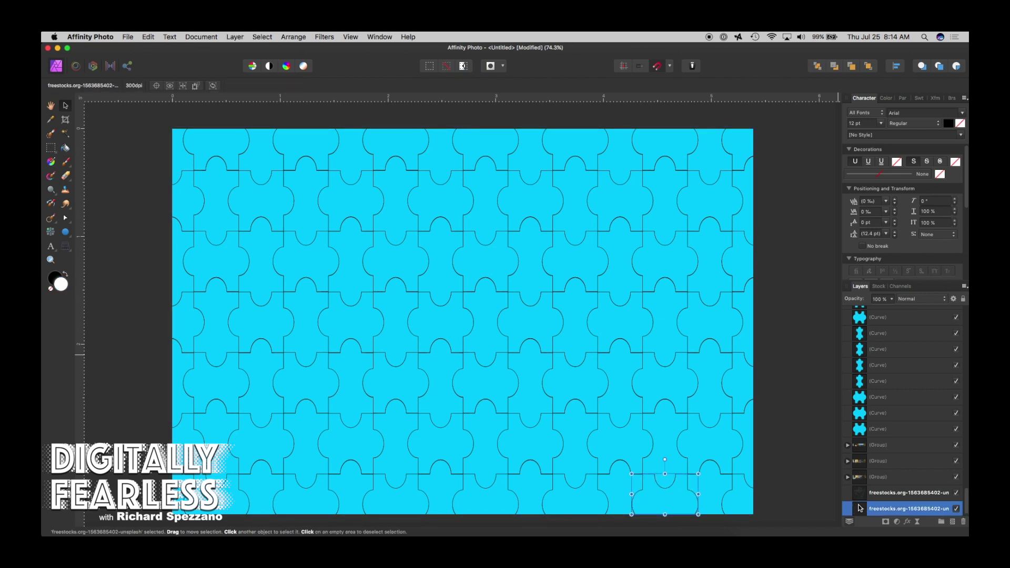
# Step: Make a selection from the bottom row's second piece from the right end and duplicate that street photo area onto its own layer
pyautogui.click(720, 492)
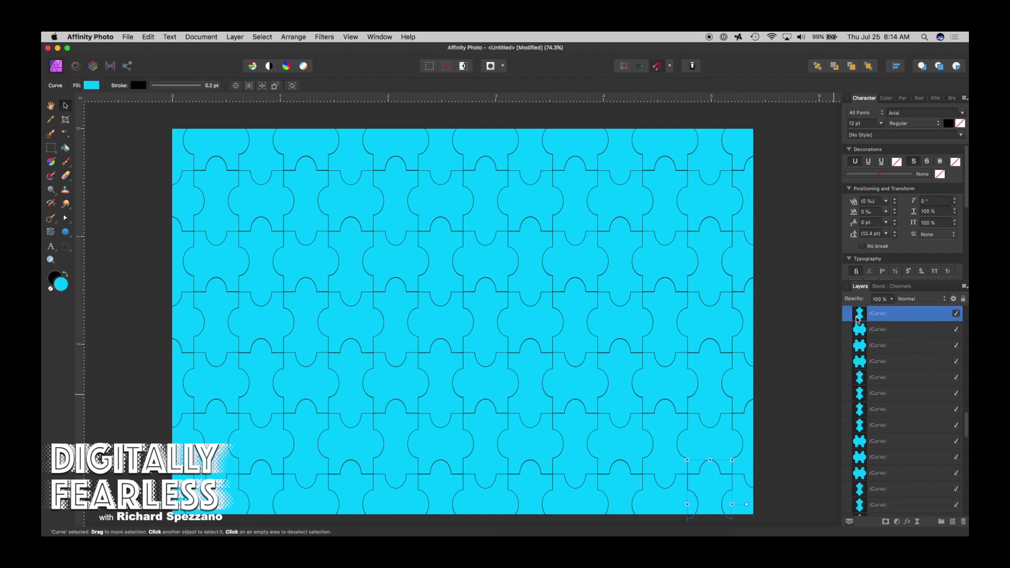
pyautogui.scroll(-10, 876, 389)
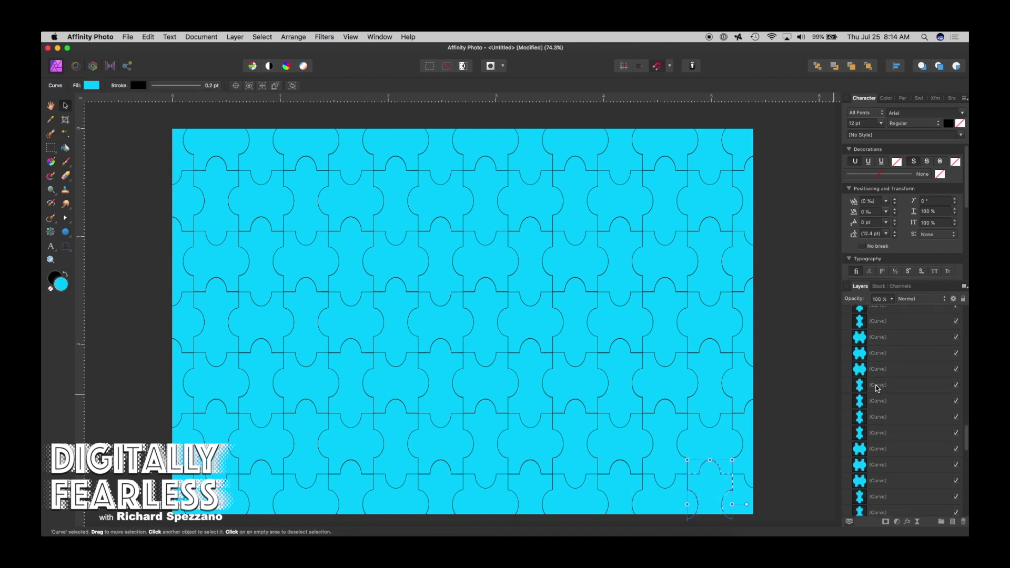
pyautogui.click(858, 513)
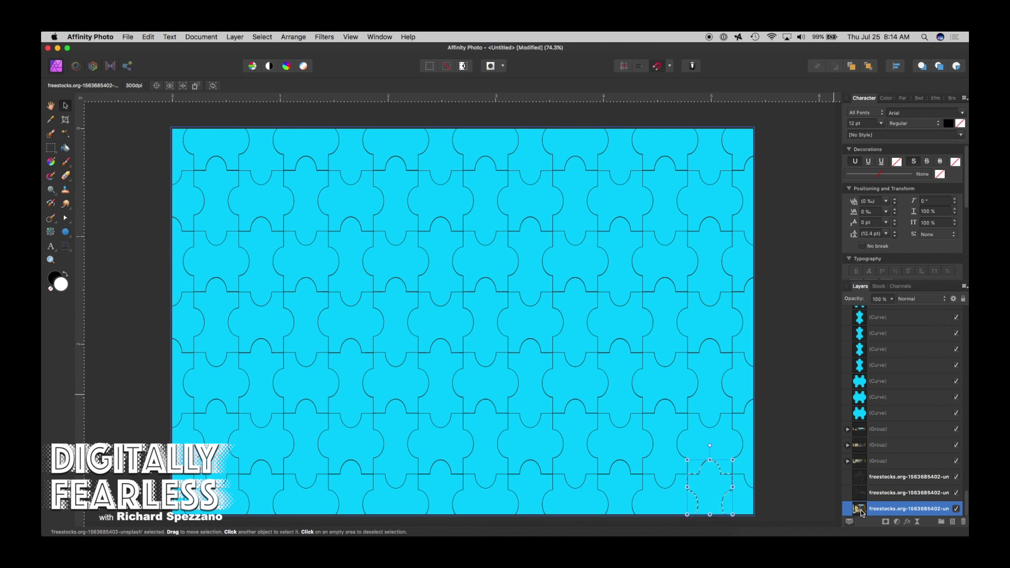
pyautogui.press('super+j')
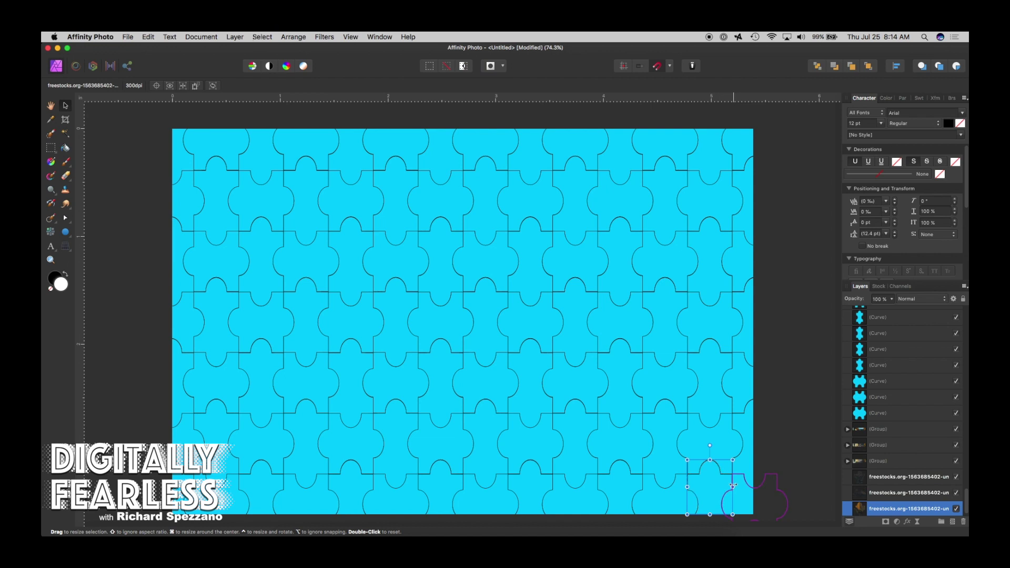
# Step: Make a selection from the bottom row's rightmost piece, duplicate that area of the street photo onto its own layer, and deselect
pyautogui.click(743, 485)
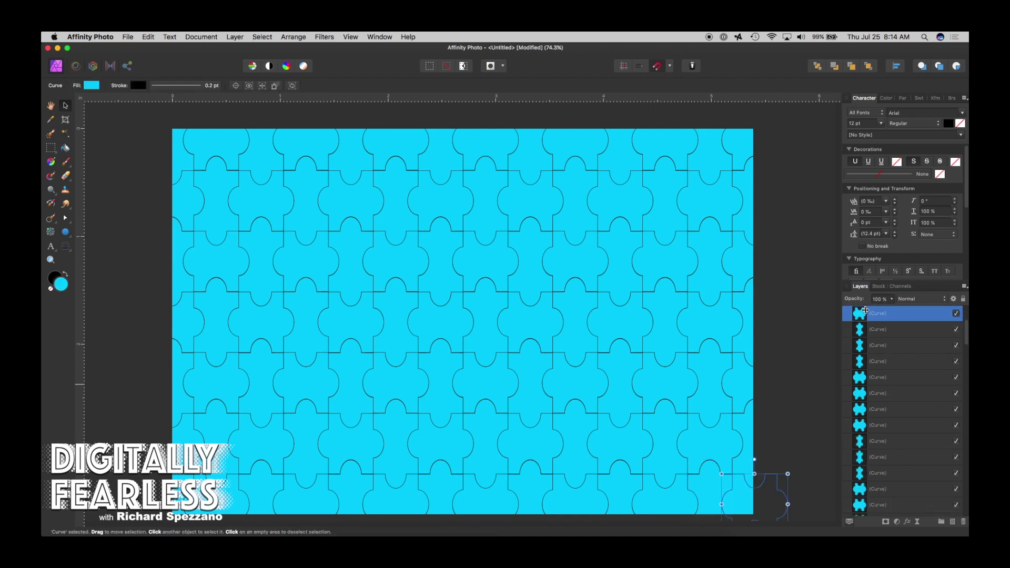
pyautogui.scroll(-15, 891, 440)
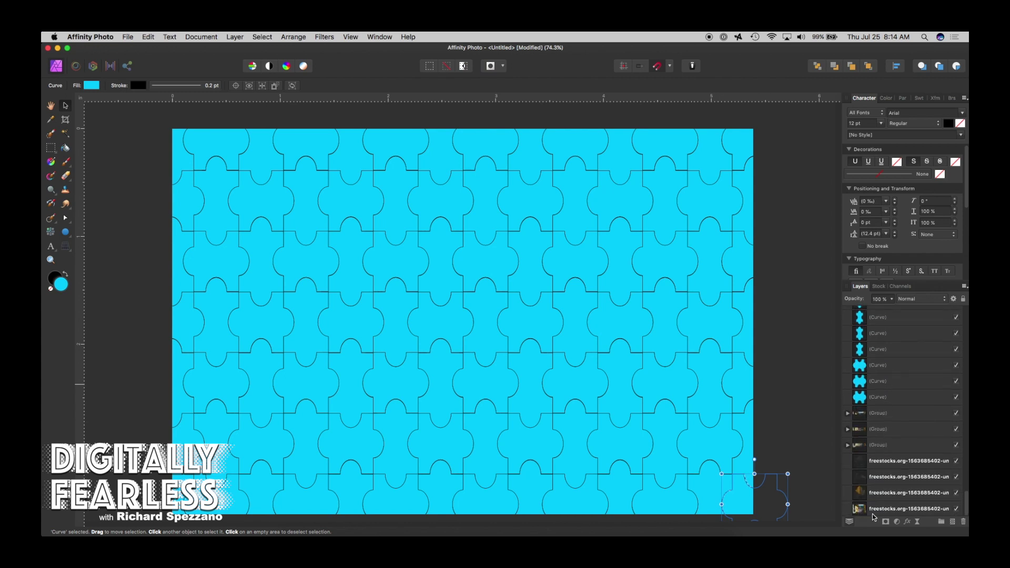
pyautogui.click(861, 512)
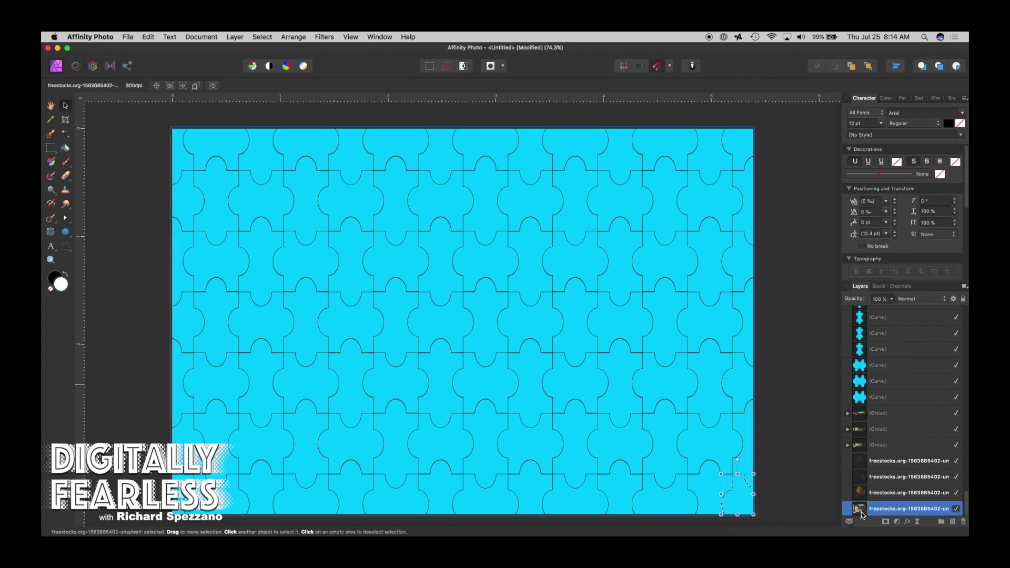
pyautogui.press('super+j')
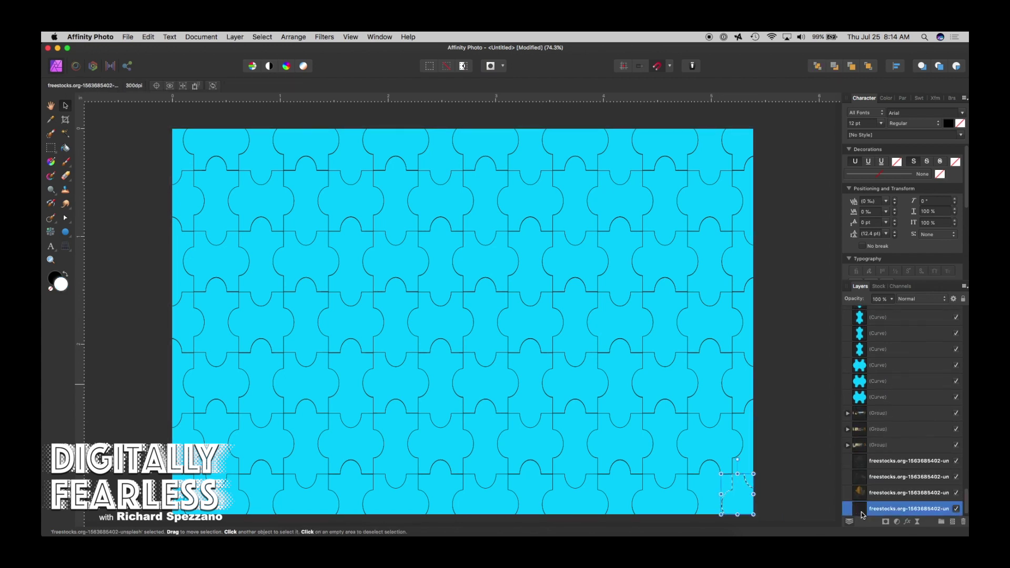
pyautogui.press('super+d')
# Step: Group all the cyan puzzle curve layers and hide that group to reveal the photo
pyautogui.click(863, 396)
pyautogui.scroll(10, 865, 390)
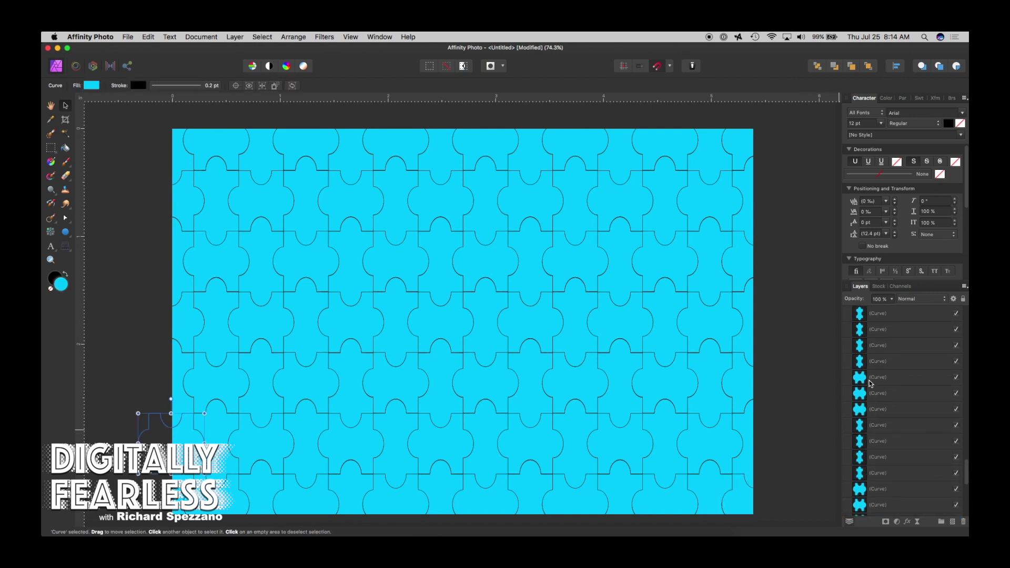
pyautogui.scroll(4, 858, 347)
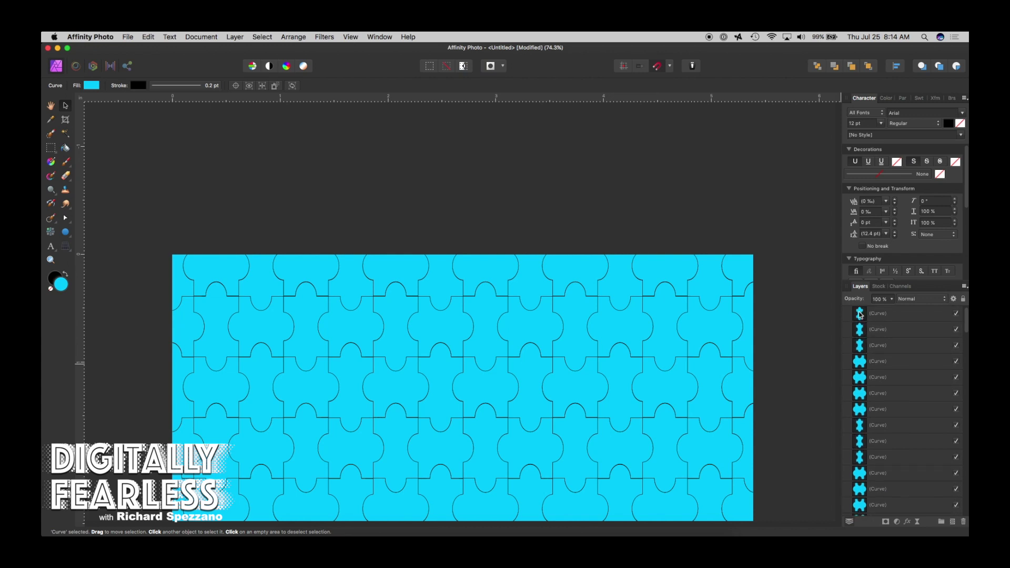
pyautogui.keyDown('shift'); pyautogui.click(860, 315); pyautogui.keyUp('shift')
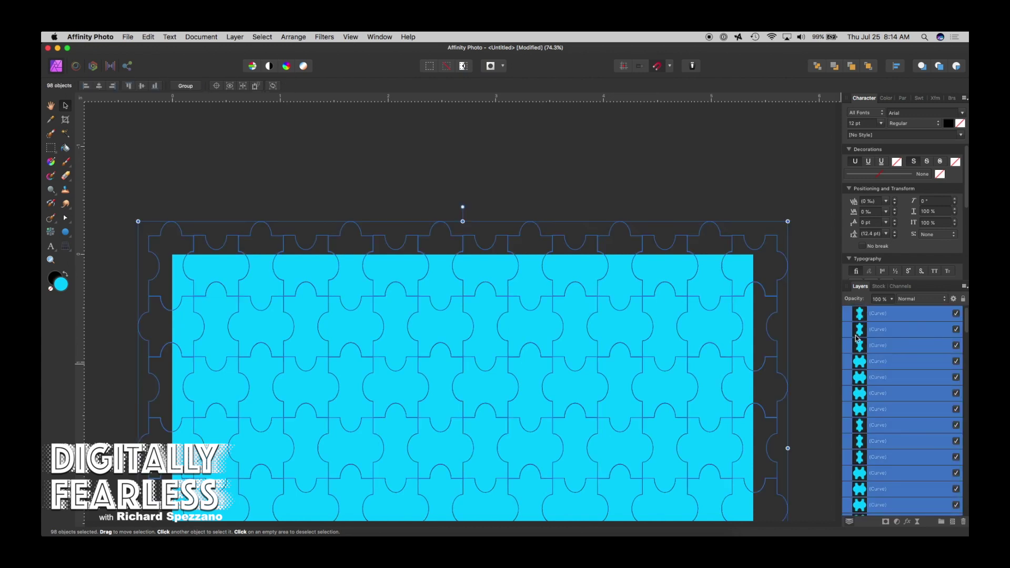
pyautogui.press('super+g')
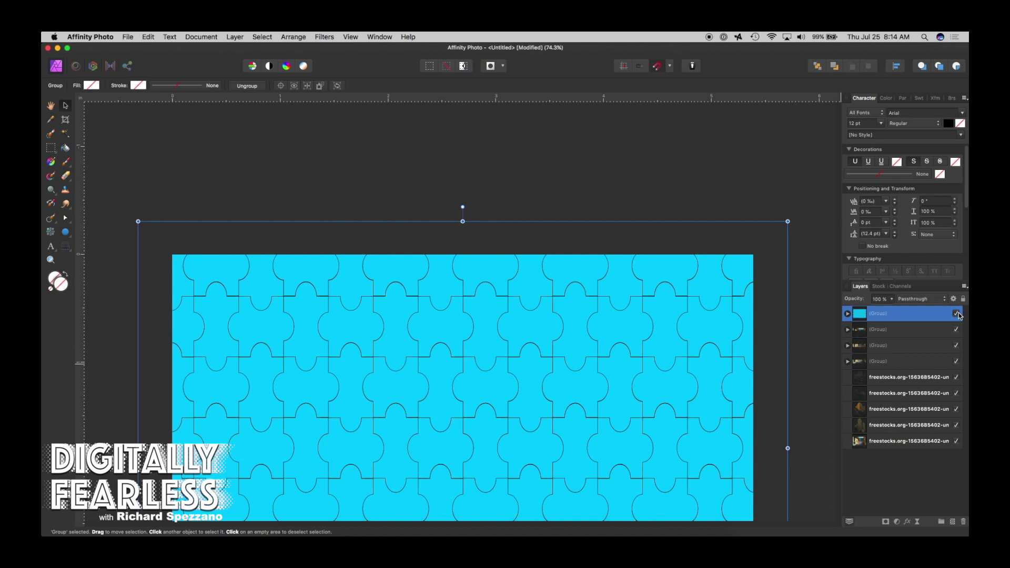
pyautogui.click(956, 314)
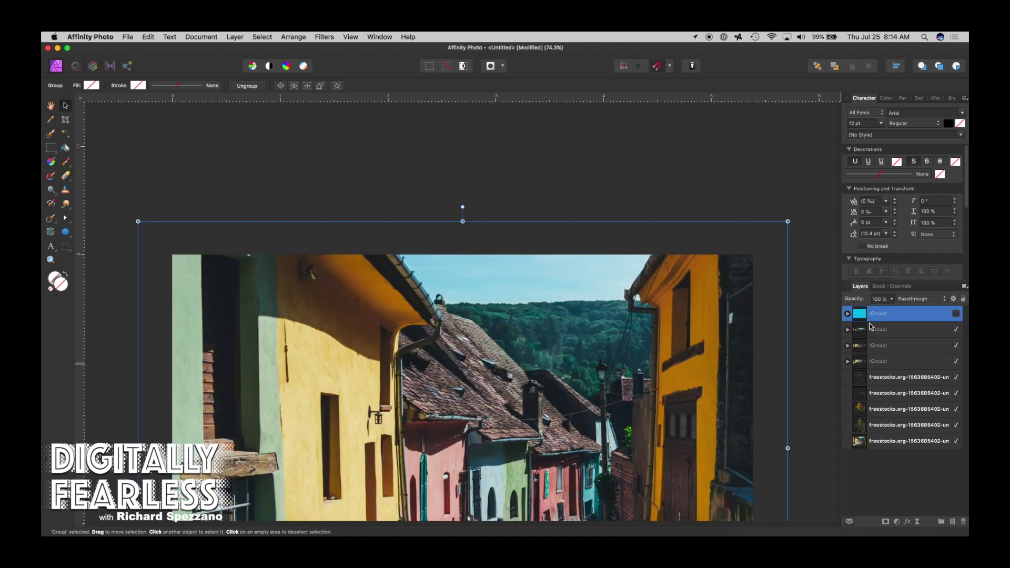
# Step: Hide and lock the full street photo layer, leaving the photo piece groups visible and unlocked
pyautogui.scroll(-5, 414, 344)
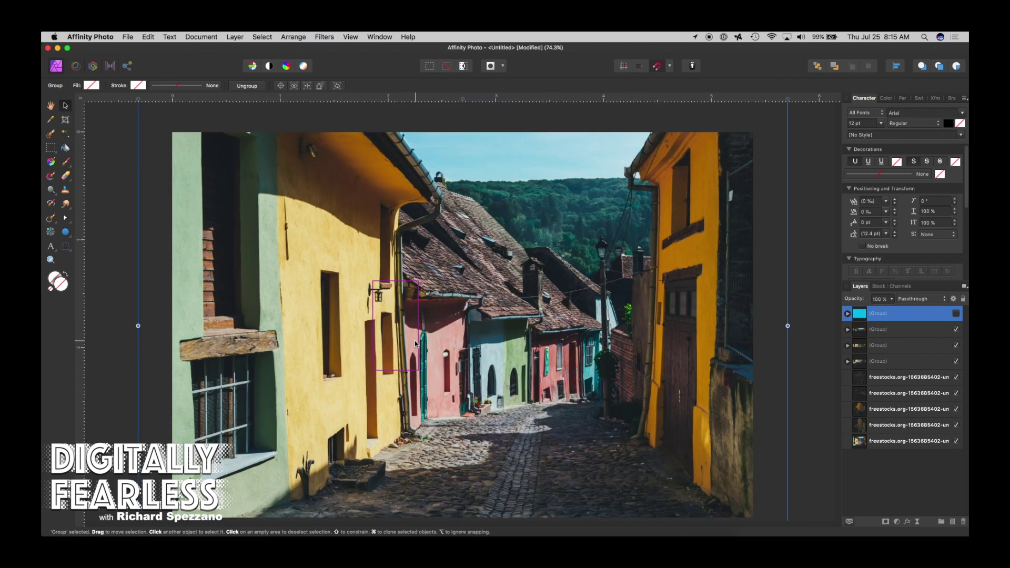
pyautogui.scroll(1, 413, 344)
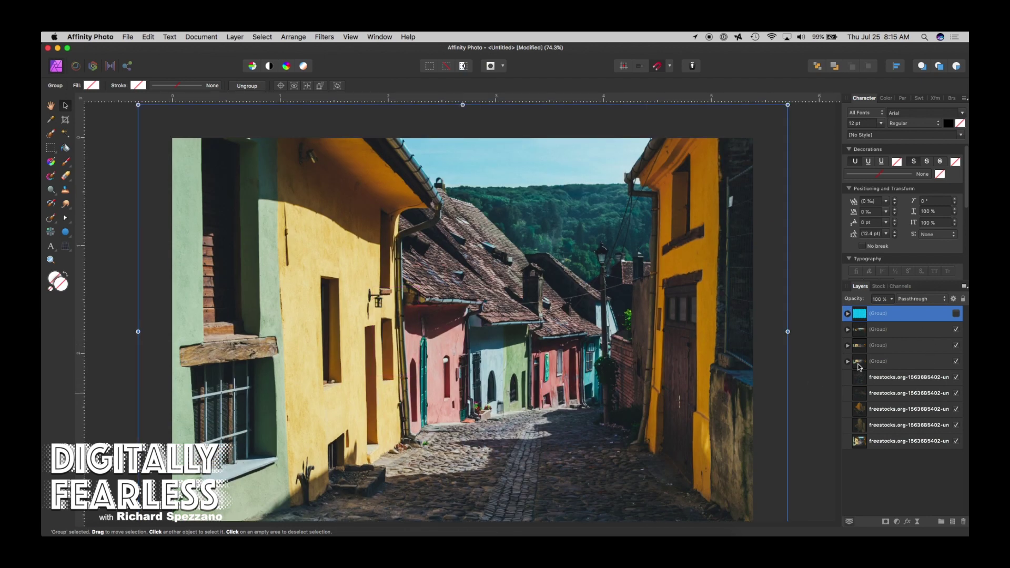
pyautogui.click(861, 331)
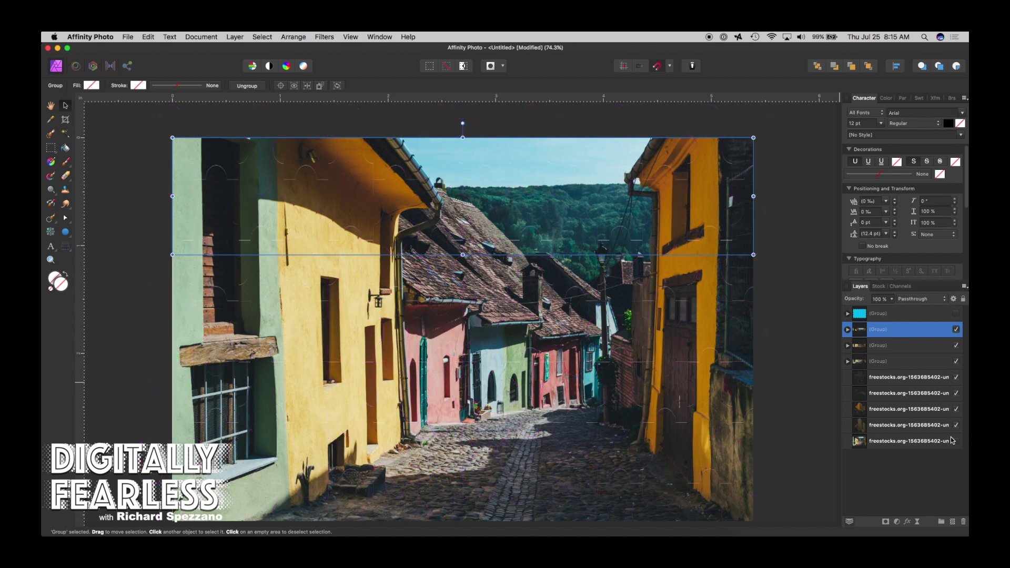
pyautogui.click(963, 299)
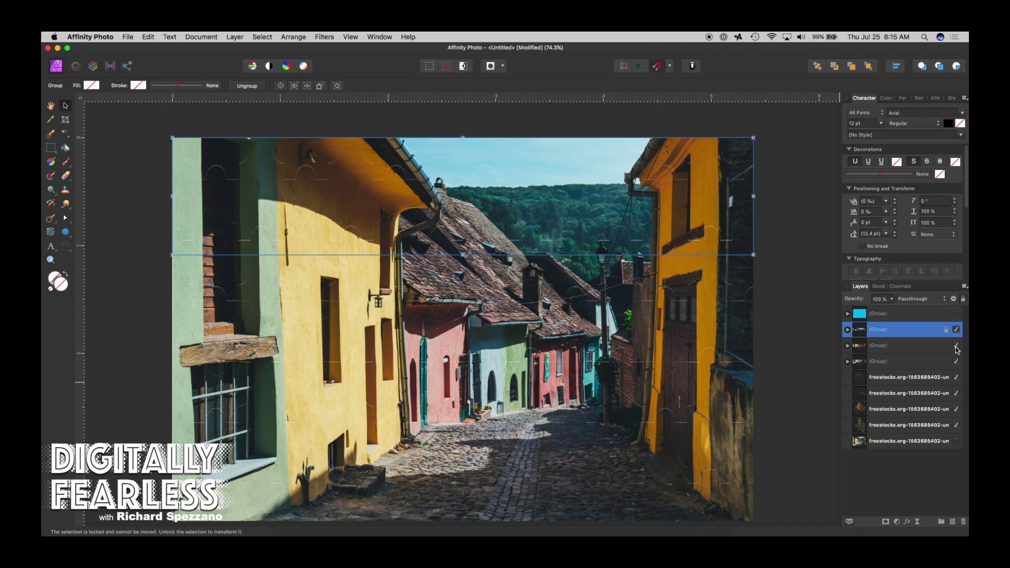
pyautogui.click(925, 446)
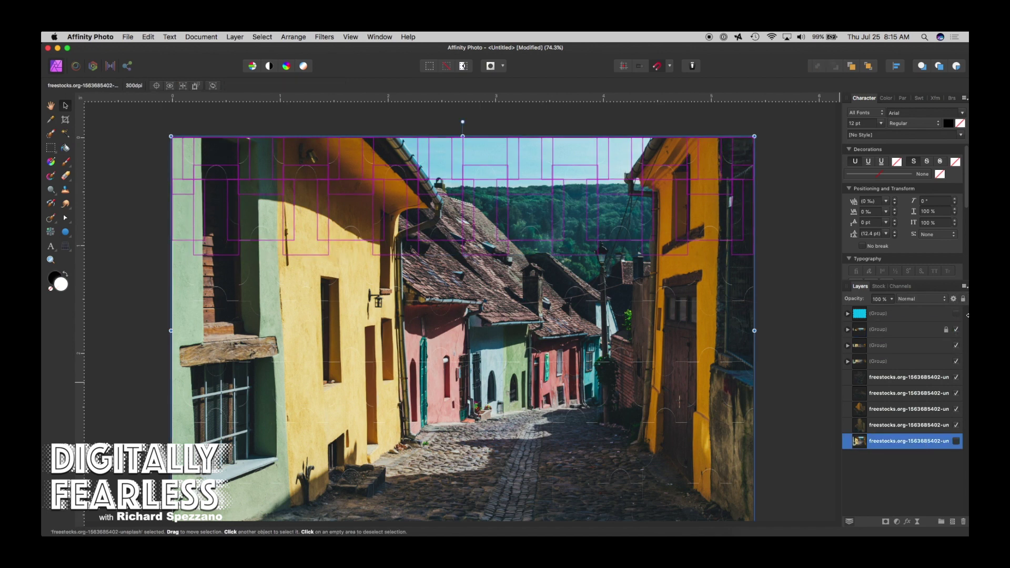
pyautogui.click(964, 300)
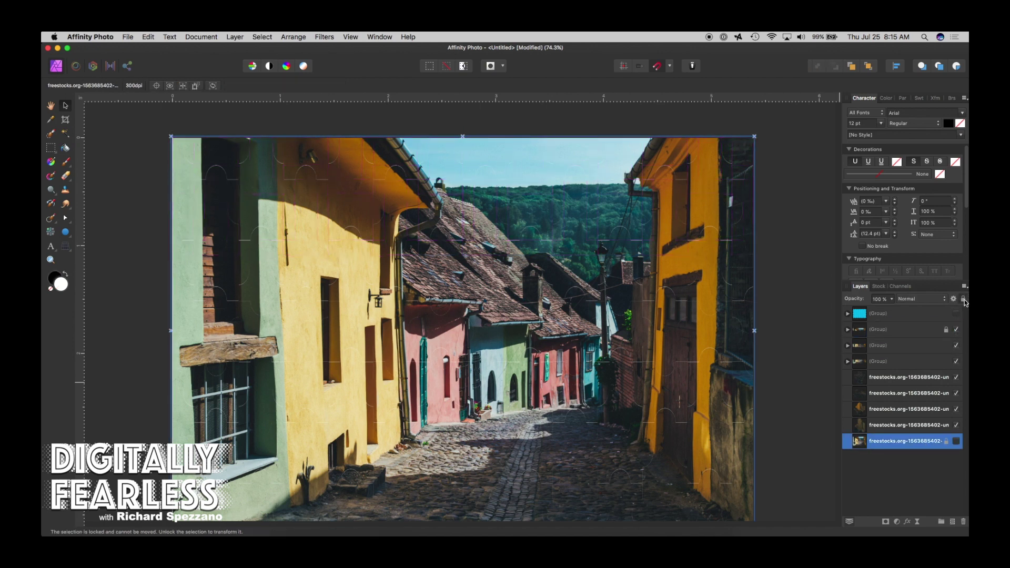
pyautogui.click(947, 331)
# Step: Ungroup the three photo piece groups into individual piece layers and clear the selection
pyautogui.click(857, 332)
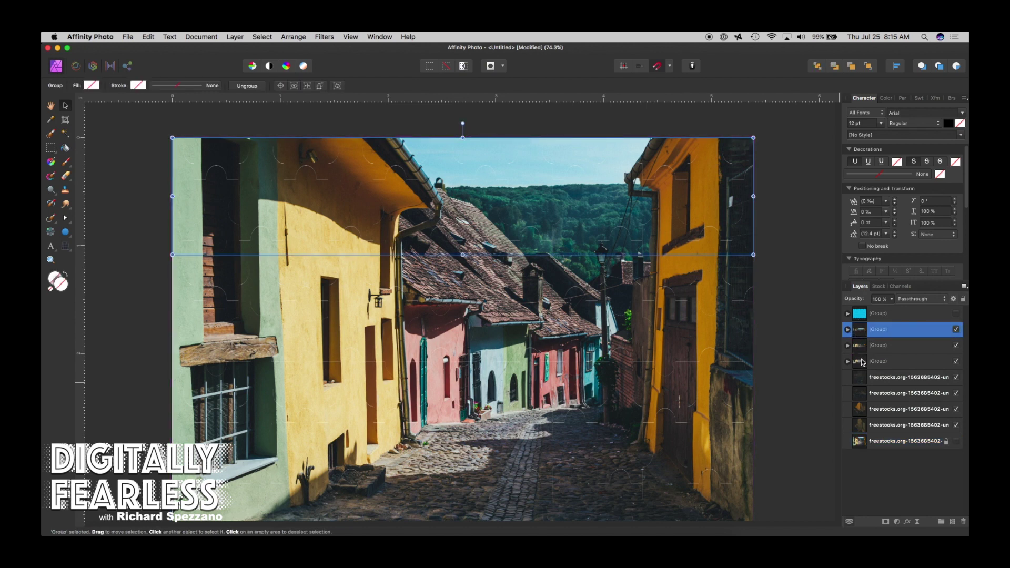
pyautogui.keyDown('shift'); pyautogui.click(862, 363); pyautogui.keyUp('shift')
pyautogui.rightClick(862, 364)
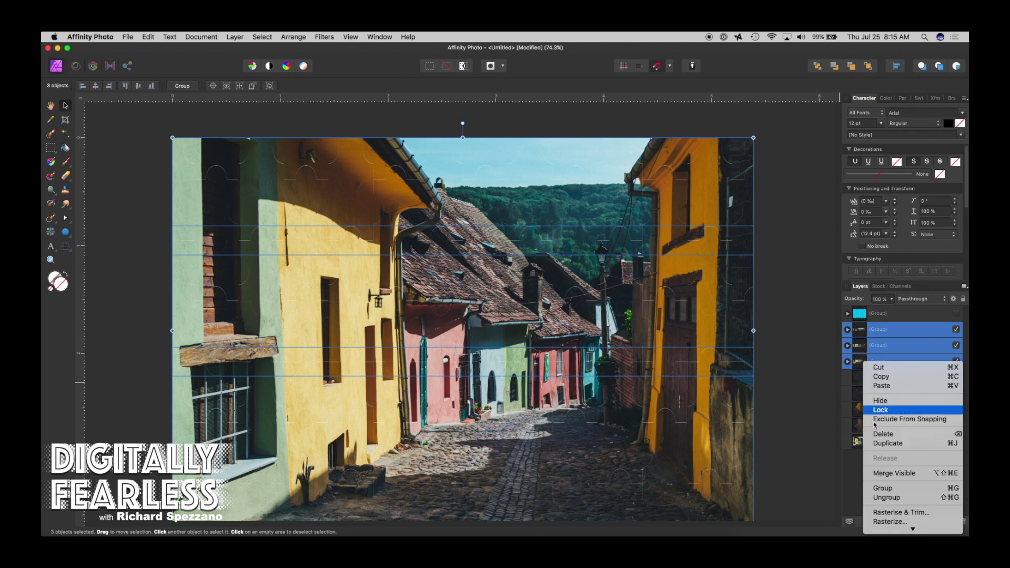
pyautogui.click(882, 498)
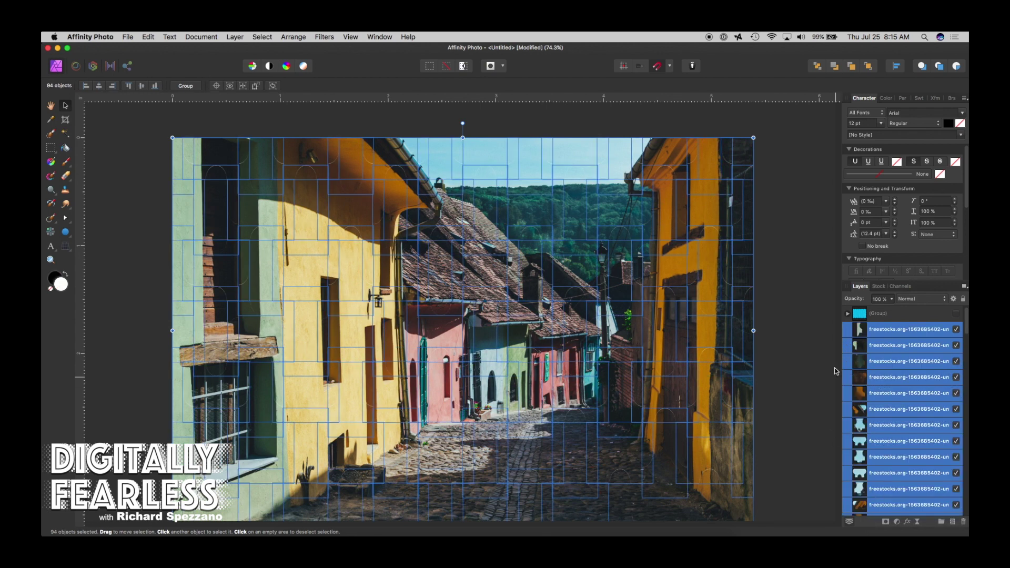
pyautogui.click(819, 343)
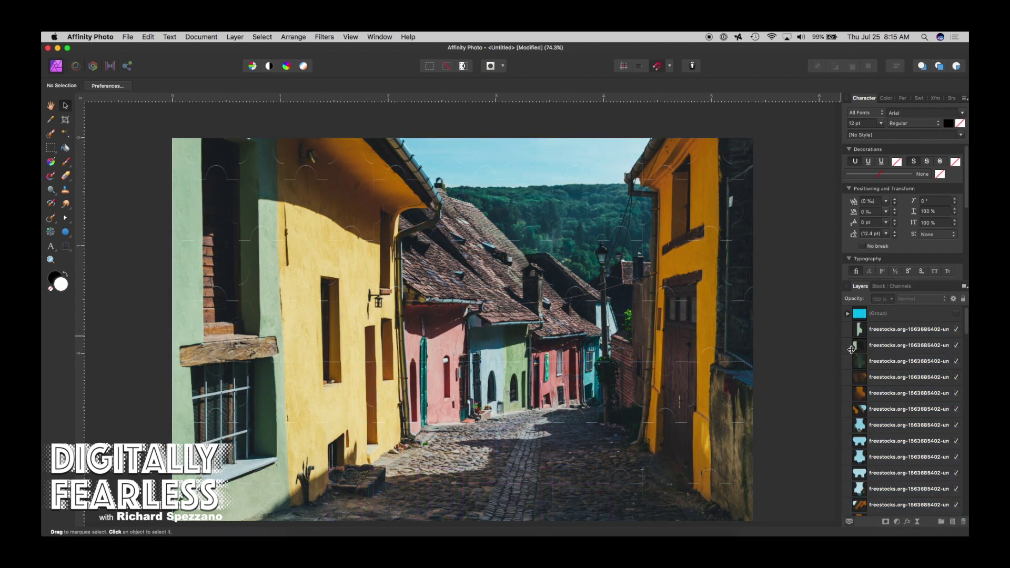
# Step: Add an Outline layer effect to the top-left corner photo piece with a 0.3 px radius and Center alignment
pyautogui.click(858, 329)
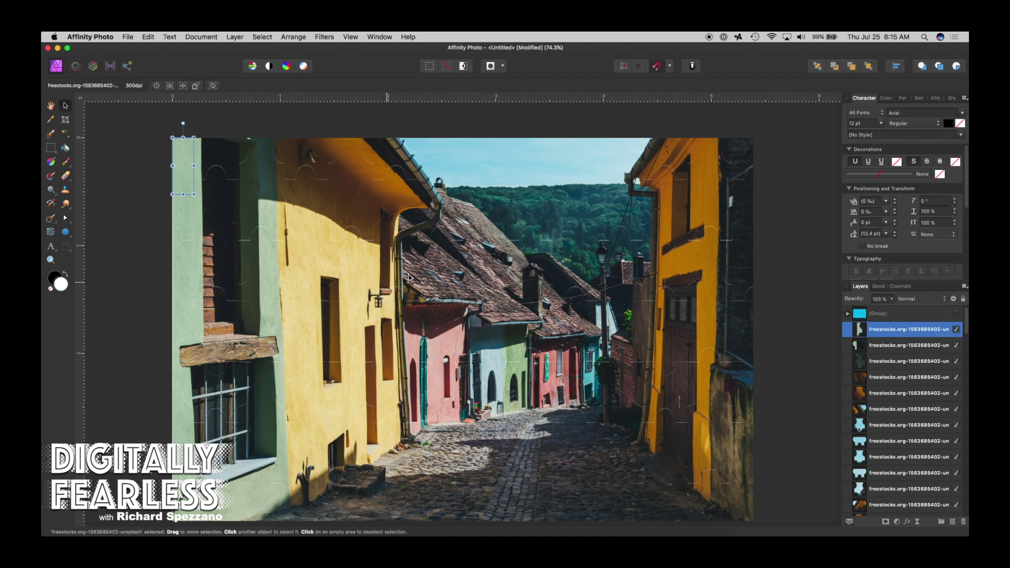
pyautogui.click(908, 521)
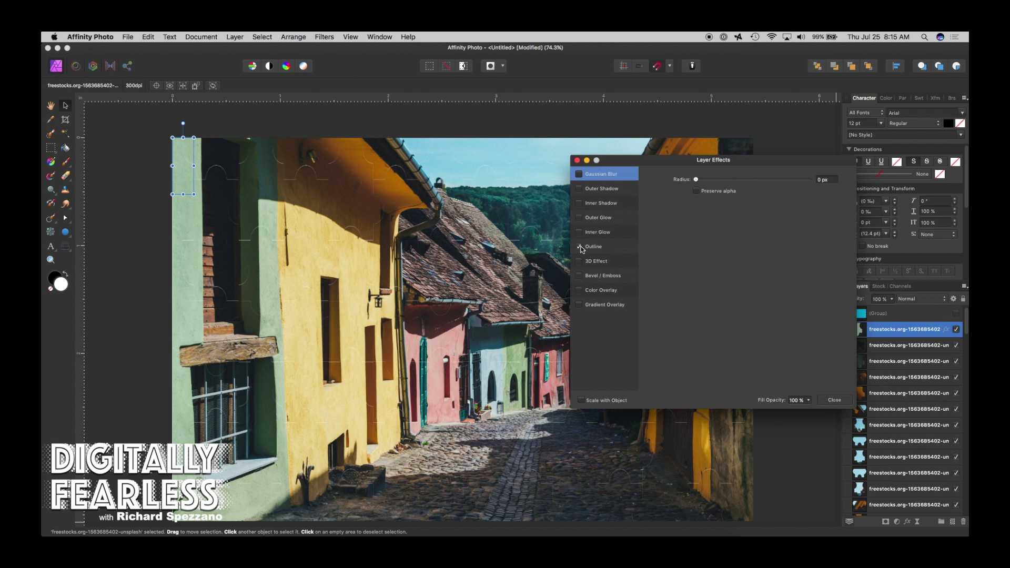
pyautogui.click(619, 245)
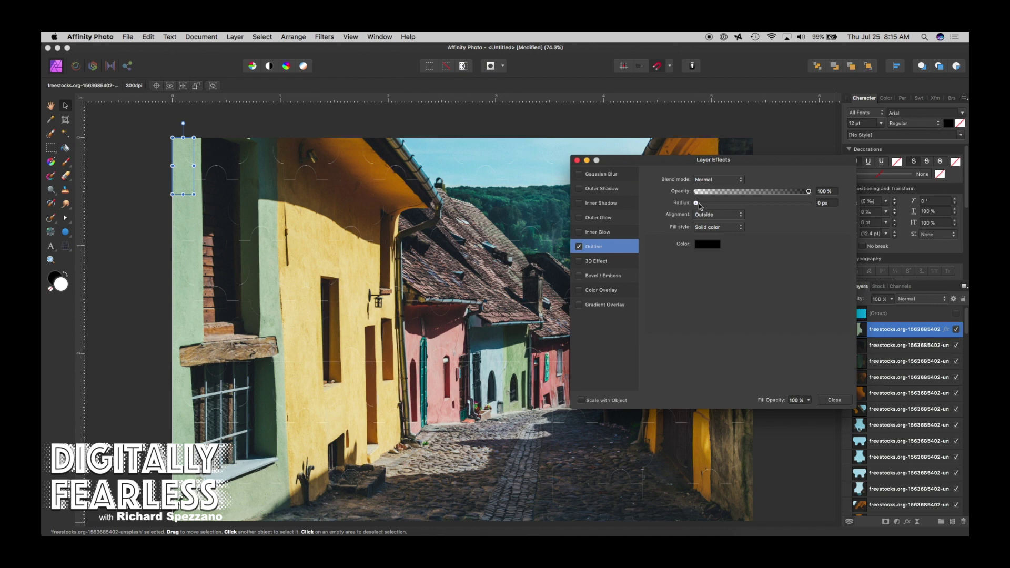
pyautogui.moveTo(696, 203); pyautogui.dragTo(704, 204)
pyautogui.click(708, 215)
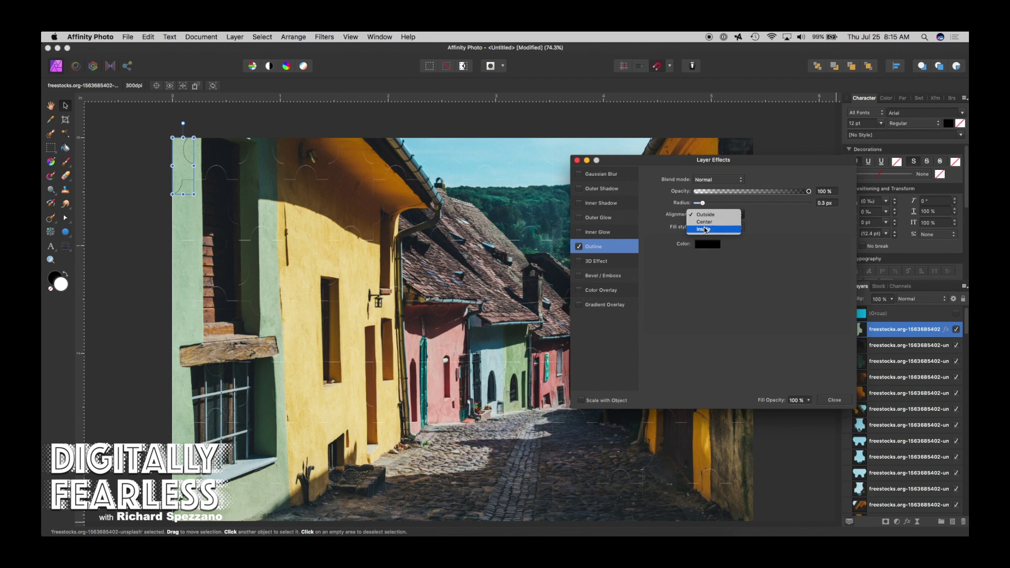
pyautogui.click(704, 222)
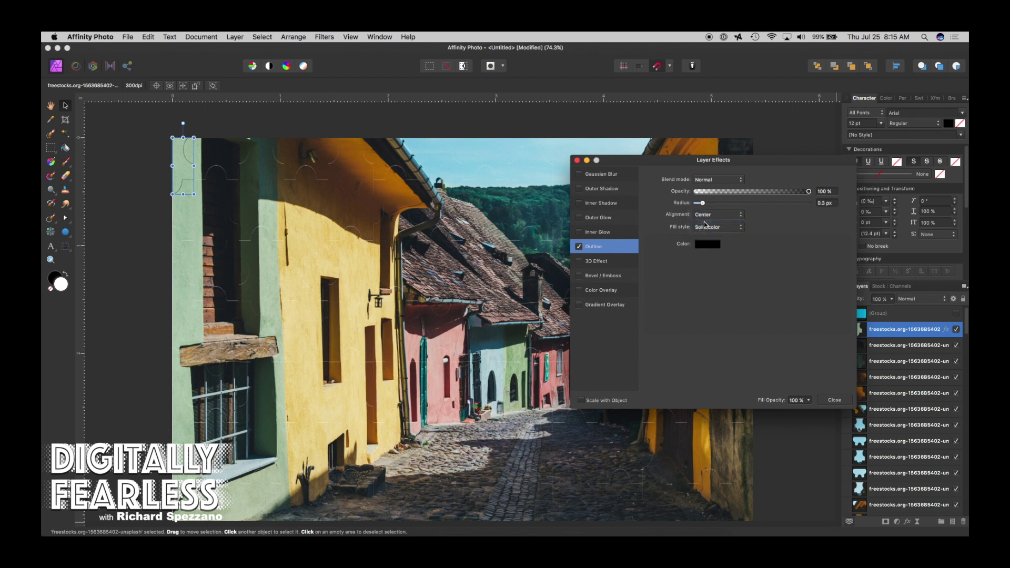
pyautogui.moveTo(703, 205)
pyautogui.mouseDown()
pyautogui.moveTo(713, 208)
pyautogui.moveTo(703, 212)
pyautogui.mouseUp()
# Step: Enable the 3D Effect on the top-left corner piece, slightly reduce its radius from the default, and finish the layer effects
pyautogui.click(579, 262)
pyautogui.click(605, 262)
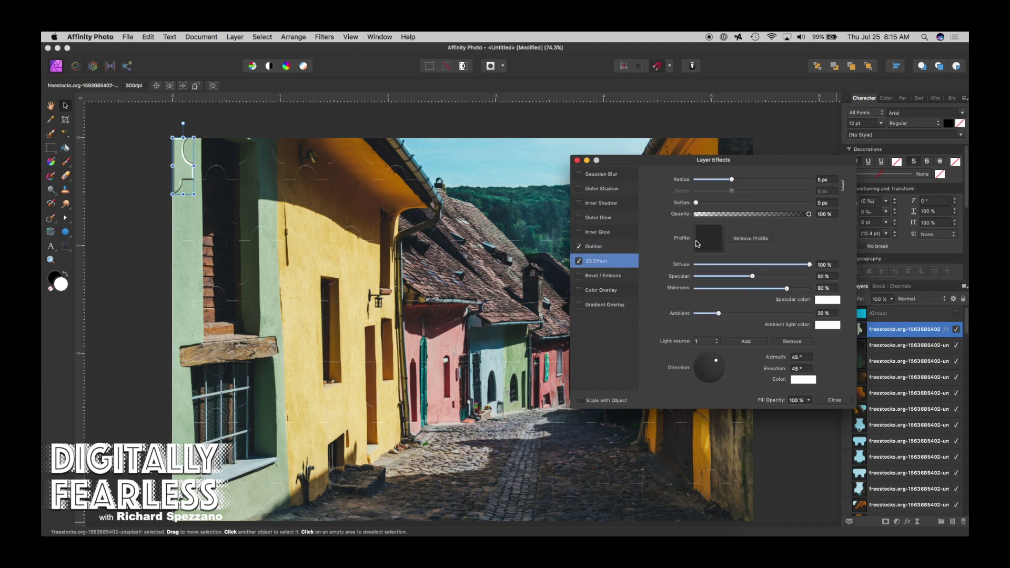
pyautogui.moveTo(731, 182)
pyautogui.mouseDown()
pyautogui.moveTo(703, 182)
pyautogui.moveTo(727, 182)
pyautogui.mouseUp()
pyautogui.click(834, 401)
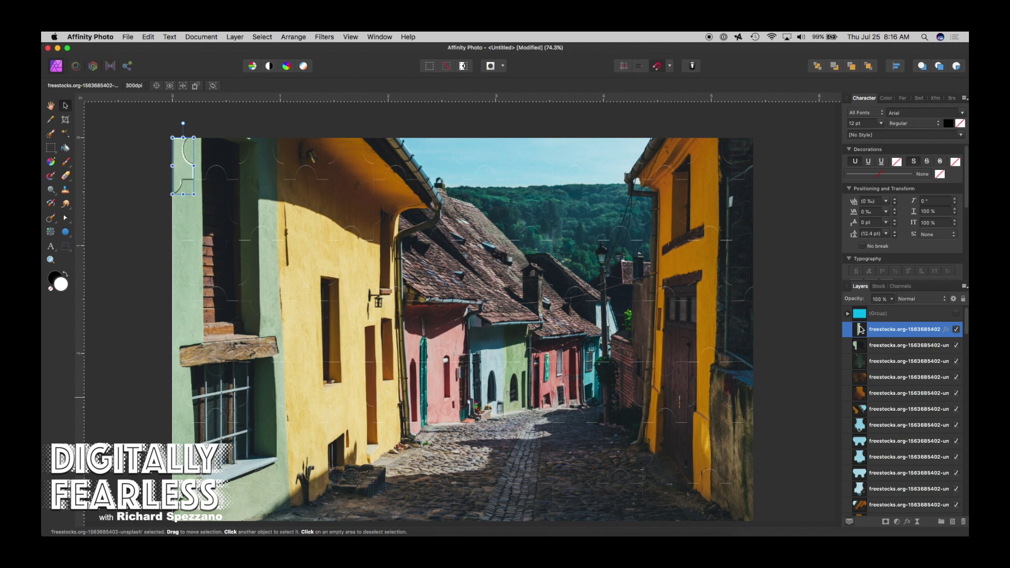
# Step: Copy the top-left corner piece and paste only its layer effects onto all the other photo piece layers, excluding the locked full photo
pyautogui.click(148, 37)
pyautogui.click(162, 83)
pyautogui.click(862, 347)
pyautogui.scroll(-15, 888, 381)
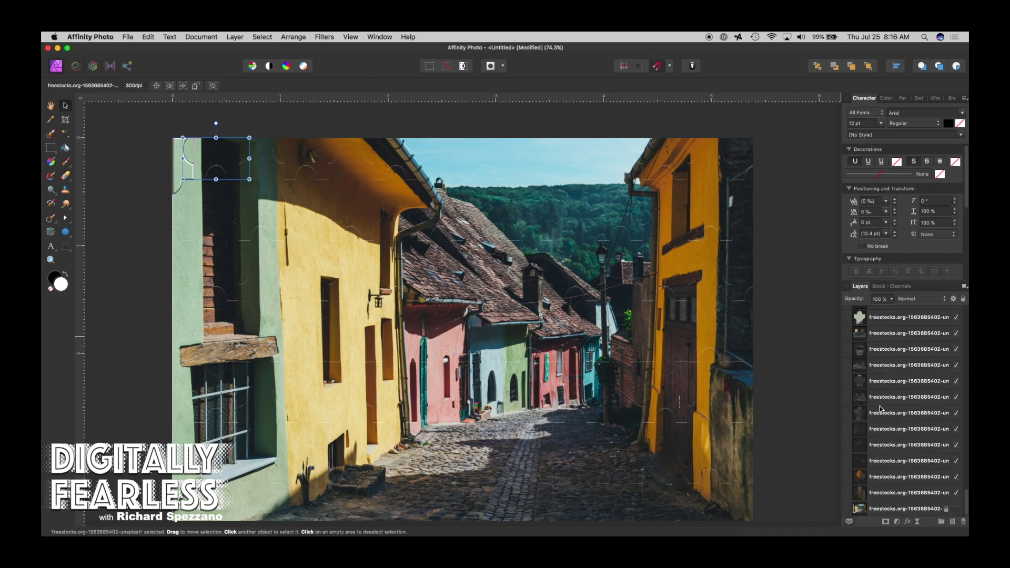
pyautogui.keyDown('shift'); pyautogui.click(861, 493); pyautogui.keyUp('shift')
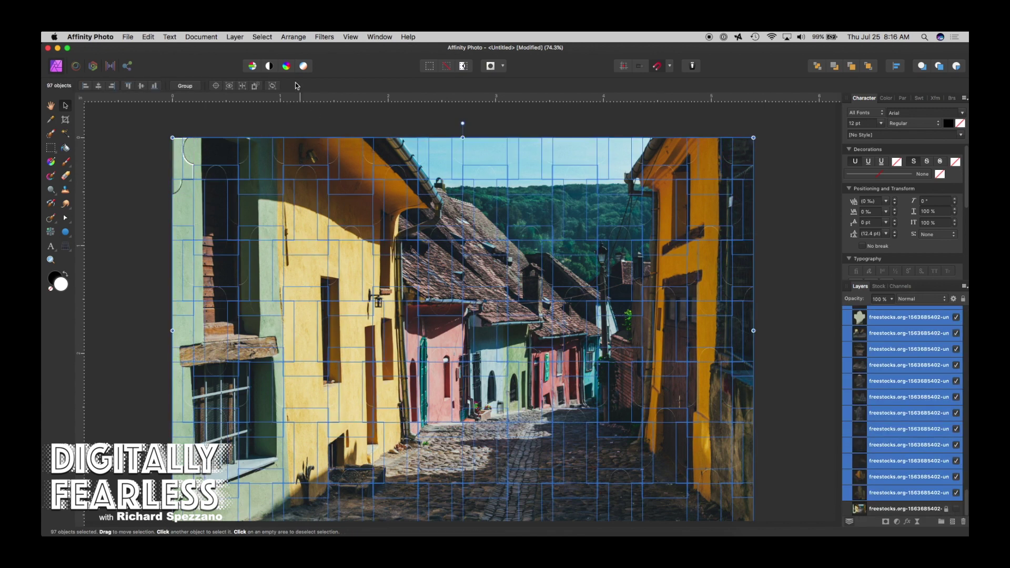
pyautogui.click(147, 38)
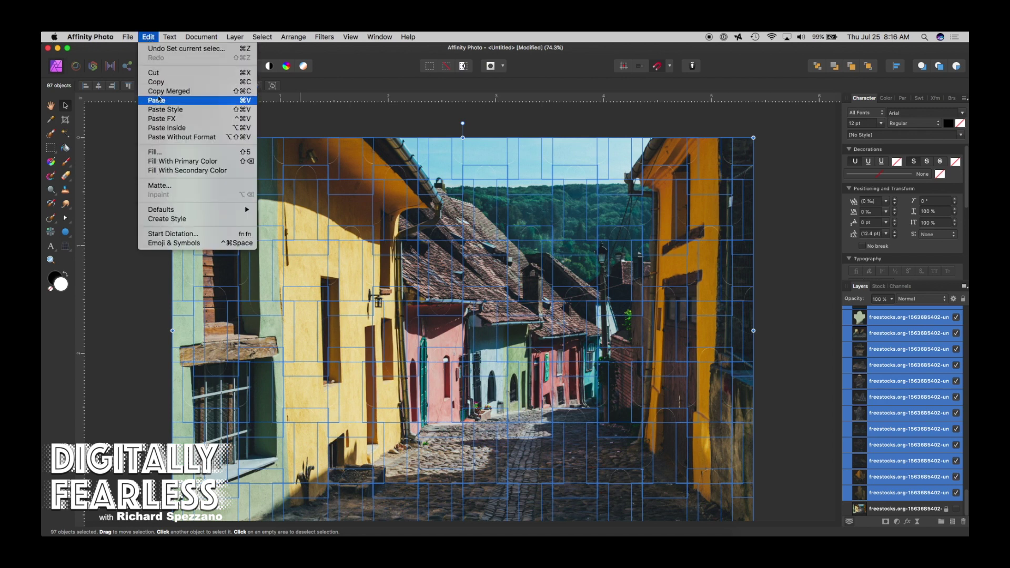
pyautogui.click(161, 121)
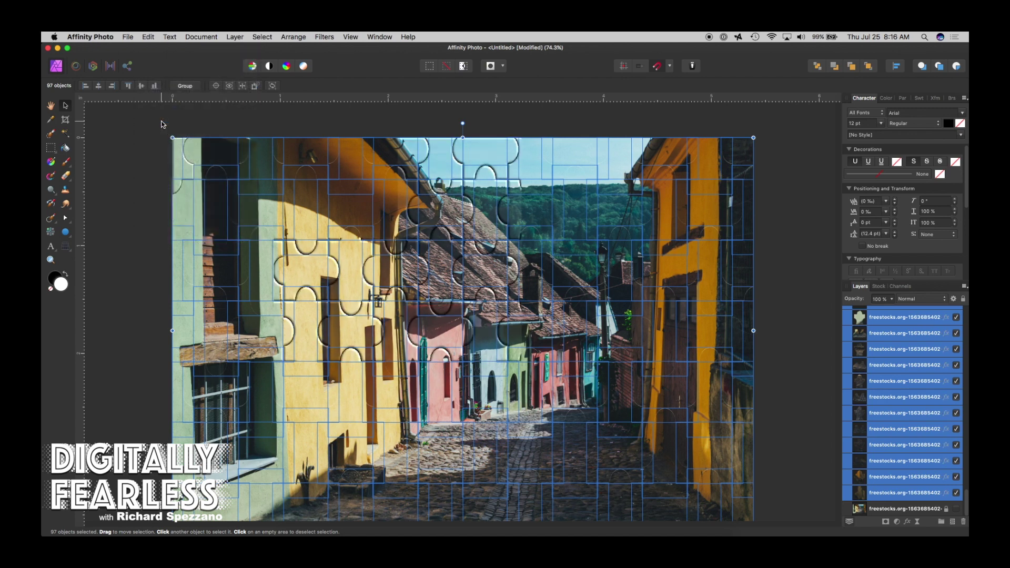
pyautogui.click(65, 106)
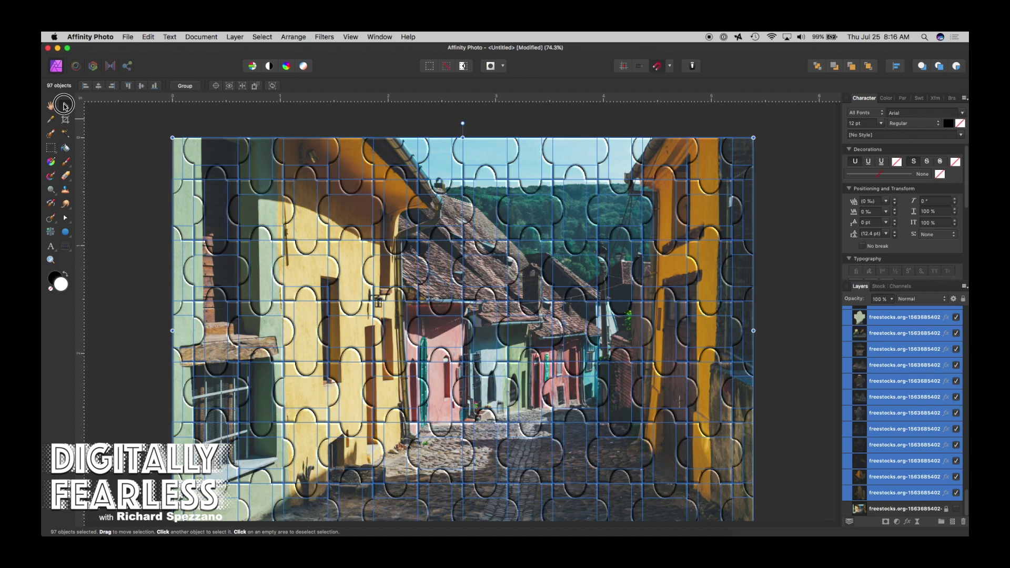
# Step: Clear the selection and inspect the layer effects across the whole puzzle
pyautogui.click(103, 126)
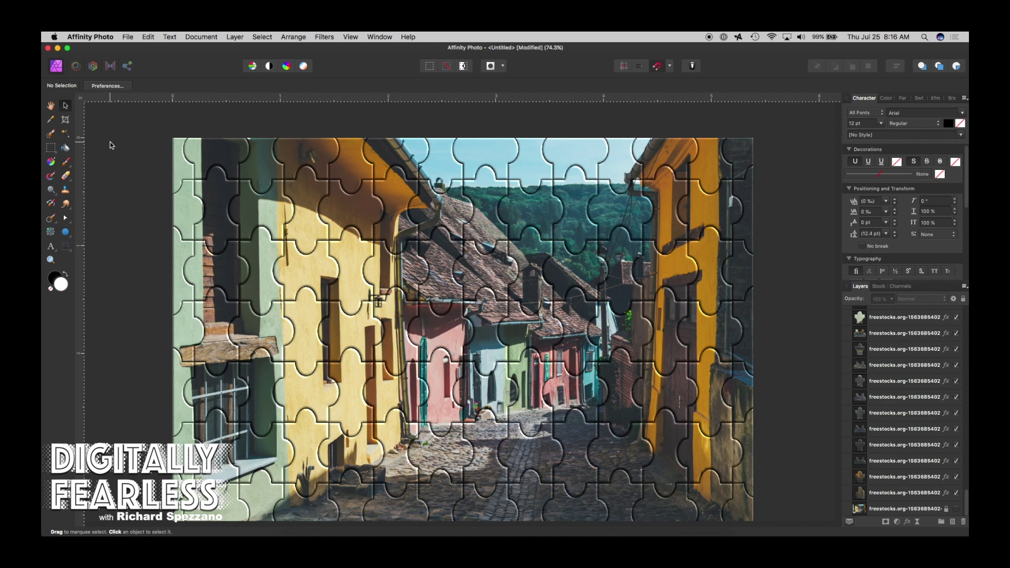
pyautogui.scroll(-2, 109, 141)
pyautogui.scroll(1, 110, 142)
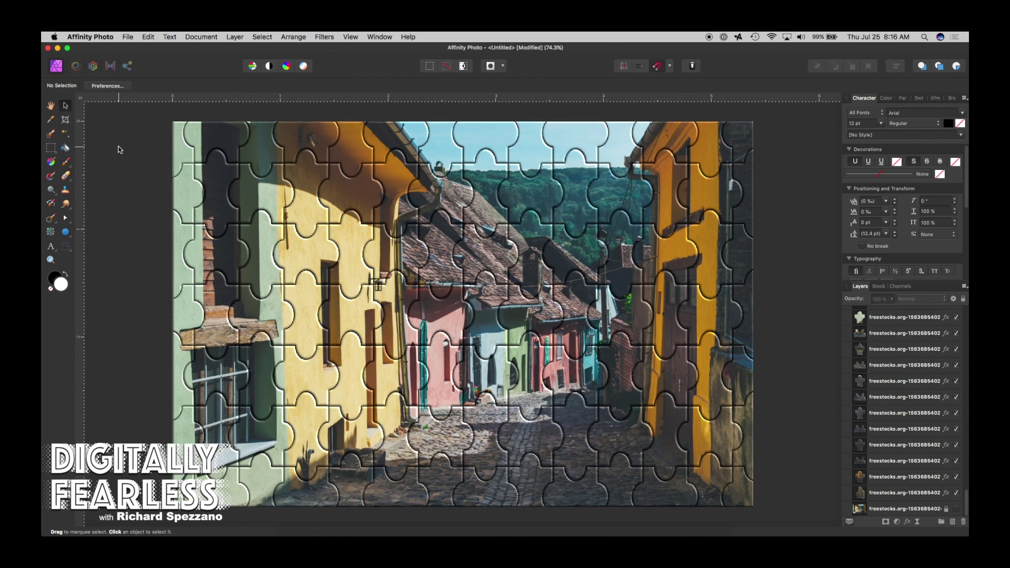
pyautogui.scroll(-2, 800, 306)
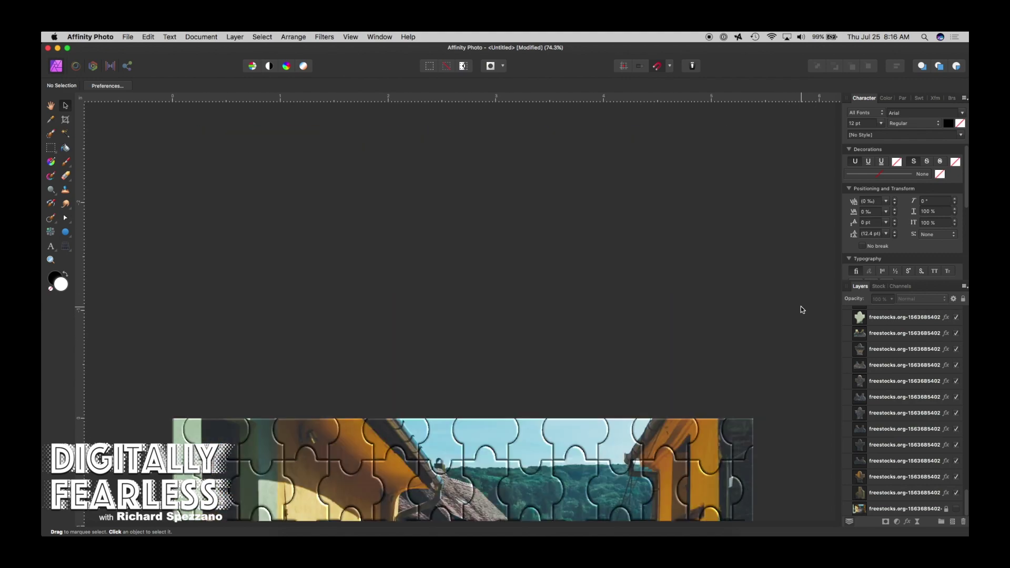
pyautogui.scroll(2, 801, 308)
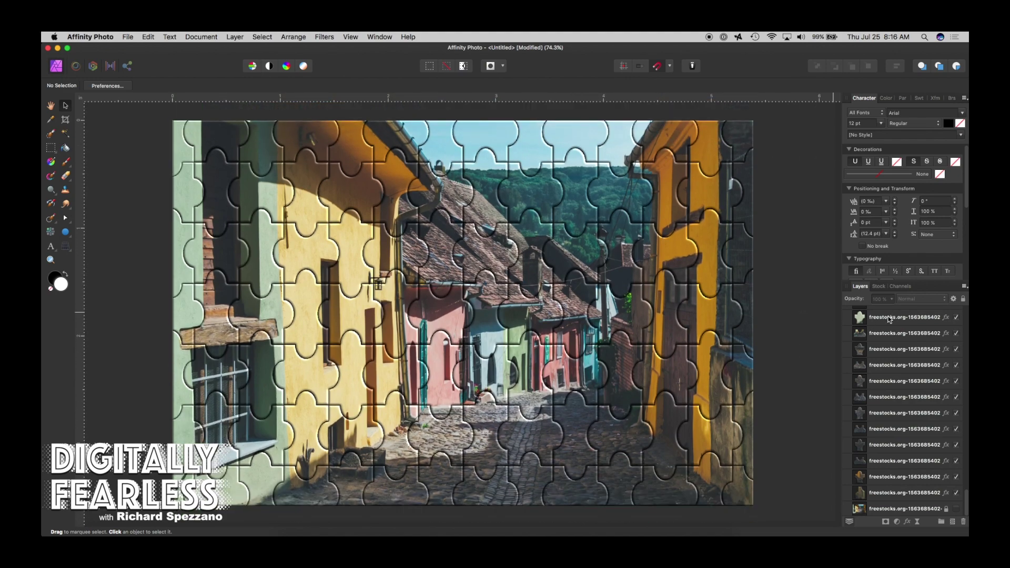
# Step: Group all the photo piece layers, excluding the hidden cyan group and the locked full photo, and duplicate the new group
pyautogui.scroll(10, 886, 321)
pyautogui.scroll(15, 887, 321)
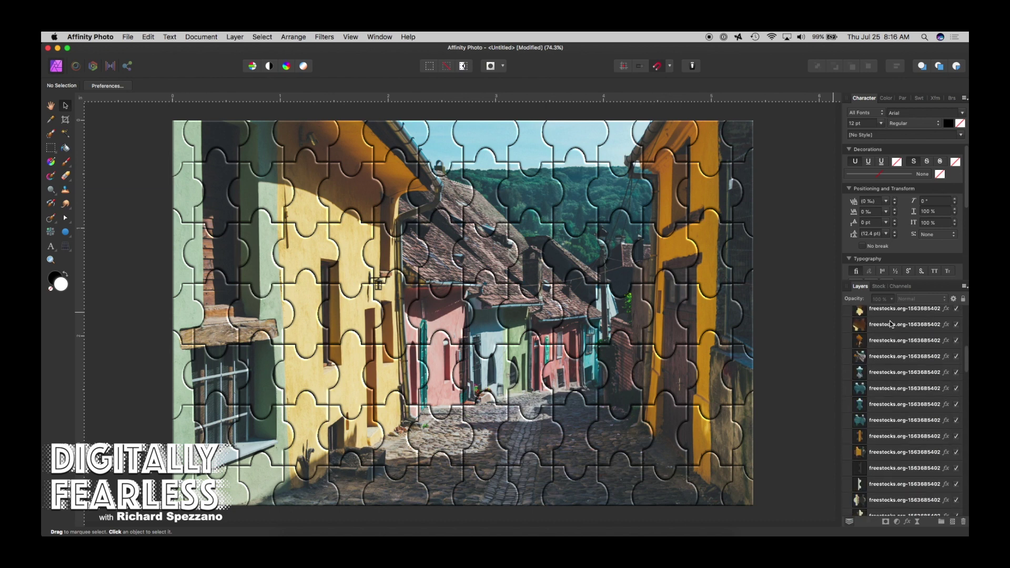
pyautogui.click(862, 330)
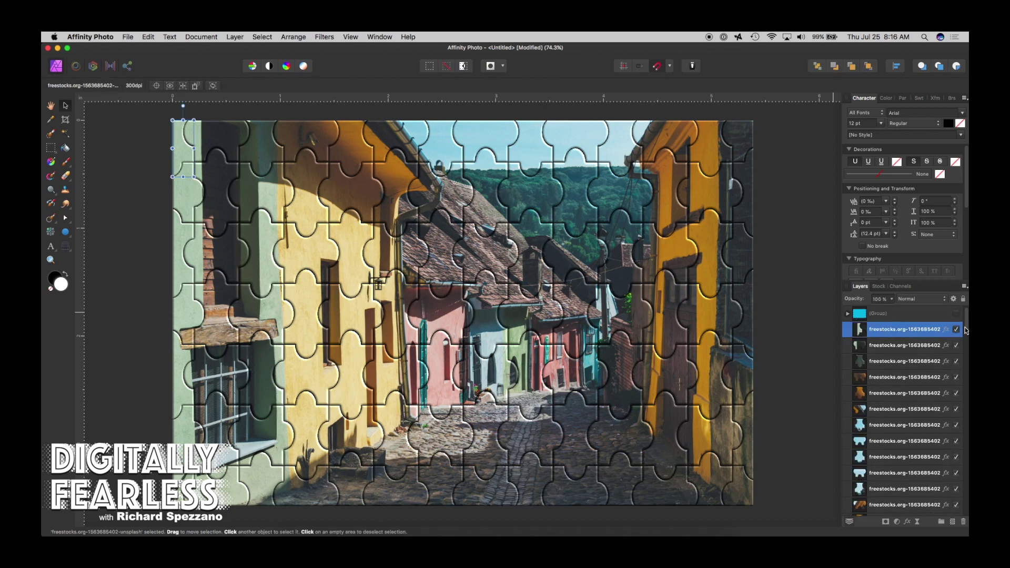
pyautogui.moveTo(966, 324); pyautogui.dragTo(961, 529)
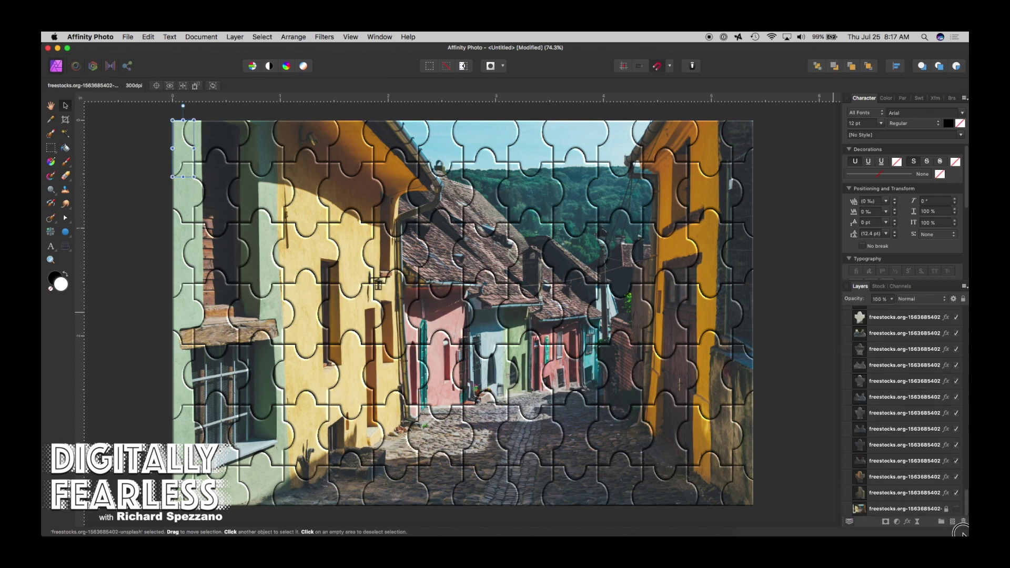
pyautogui.keyDown('shift'); pyautogui.click(861, 494); pyautogui.keyUp('shift')
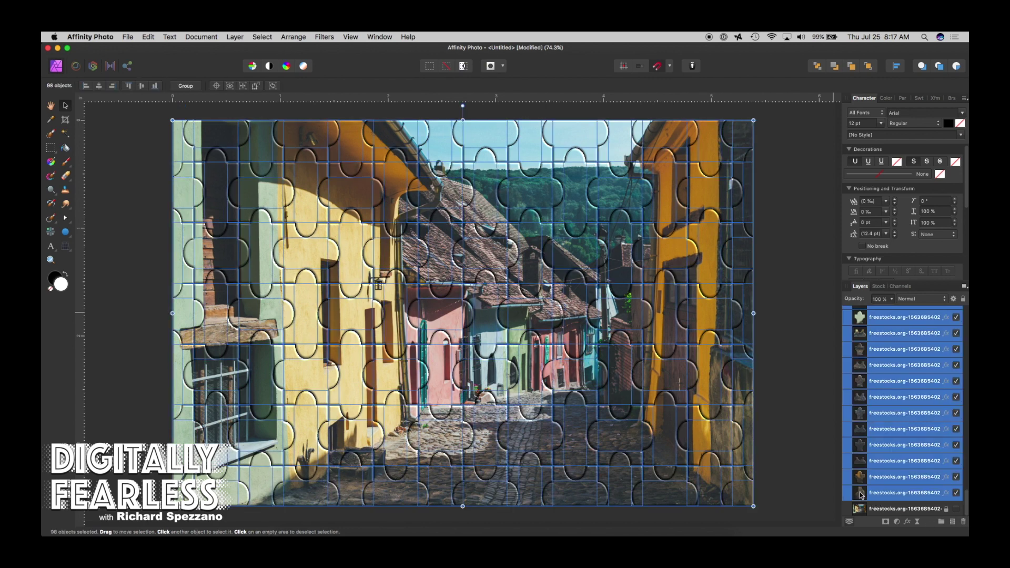
pyautogui.press('super+g')
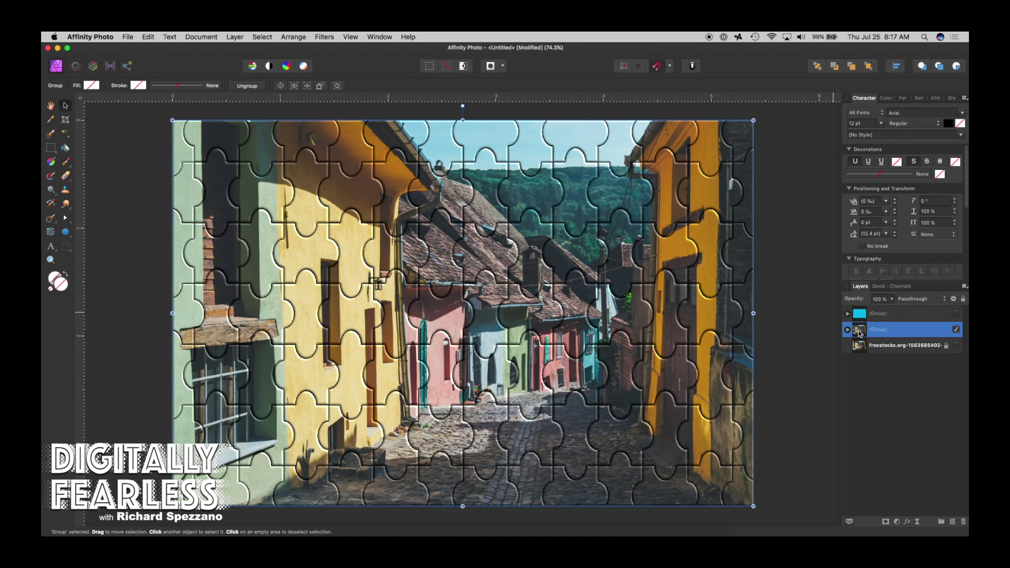
pyautogui.press('super+j')
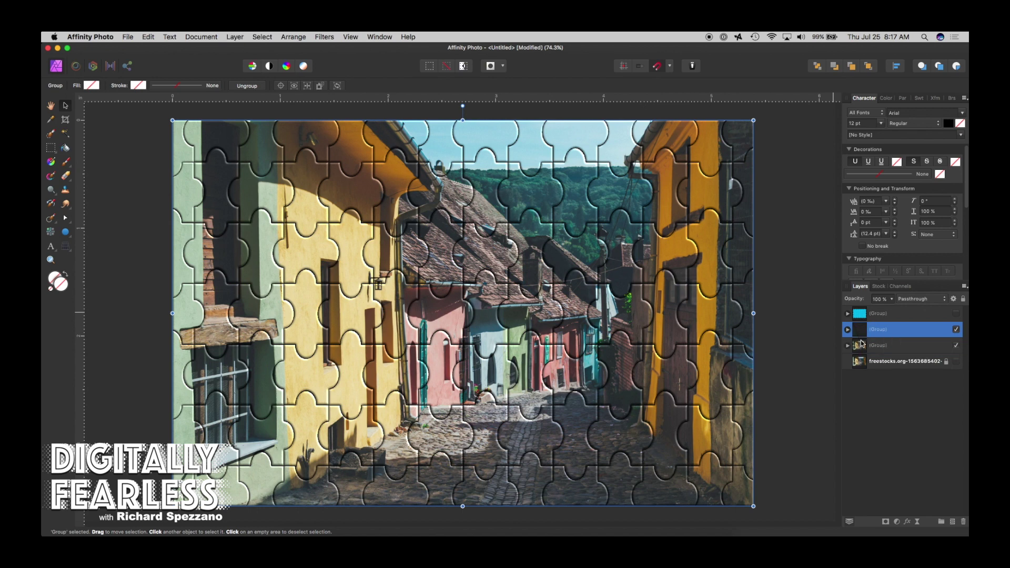
# Step: Rename the lower photo piece group PuzzleSolved and the upper one Puzzle Unsolved, and clear the selection
pyautogui.click(877, 346)
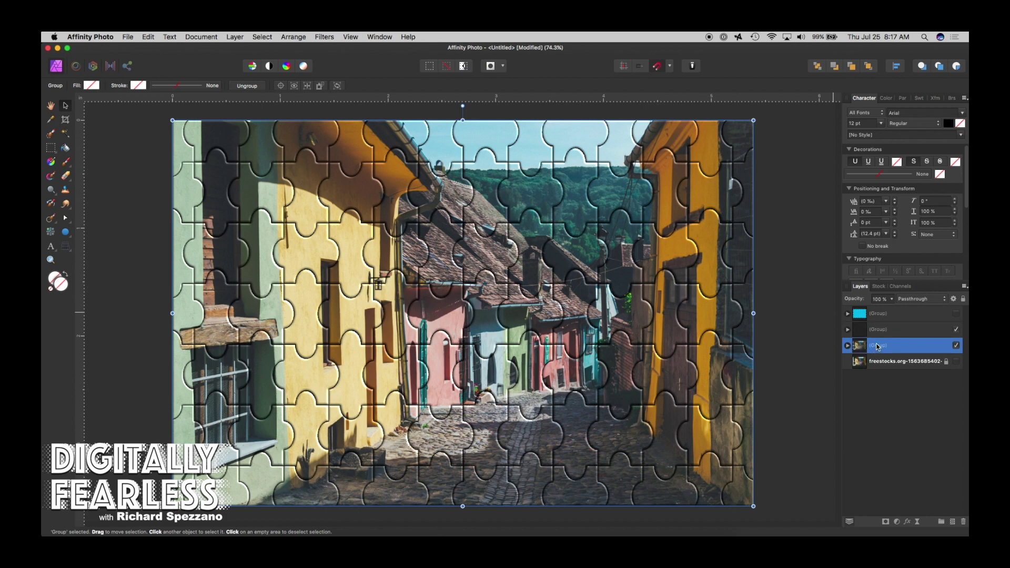
pyautogui.click(875, 346)
pyautogui.write('PuzzleSolved')
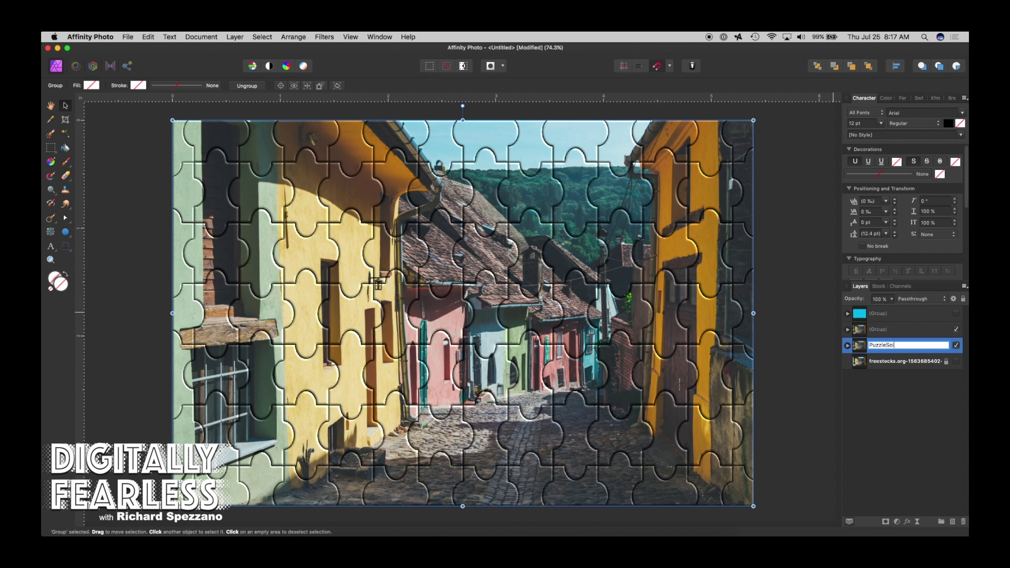
pyautogui.click(877, 327)
pyautogui.doubleClick(878, 329)
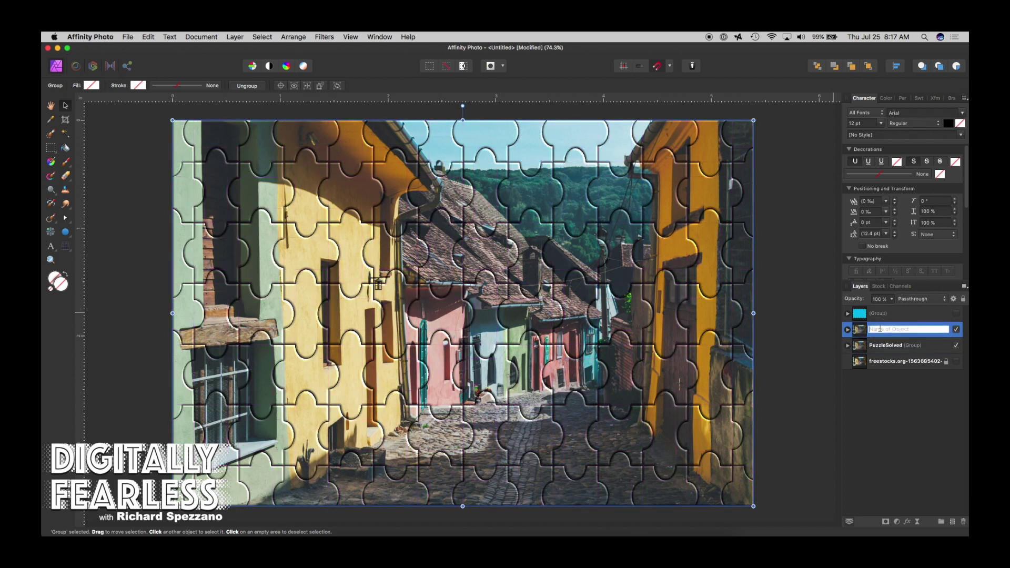
pyautogui.write('Puzzle Unsolved')
pyautogui.click(900, 382)
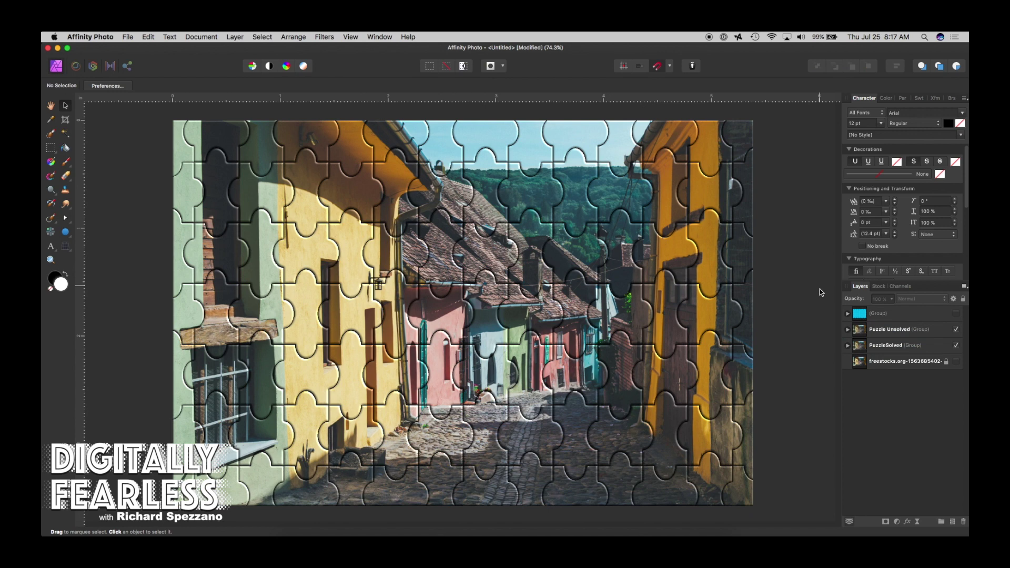
# Step: Delete the hidden cyan group and hide the PuzzleSolved group
pyautogui.click(860, 314)
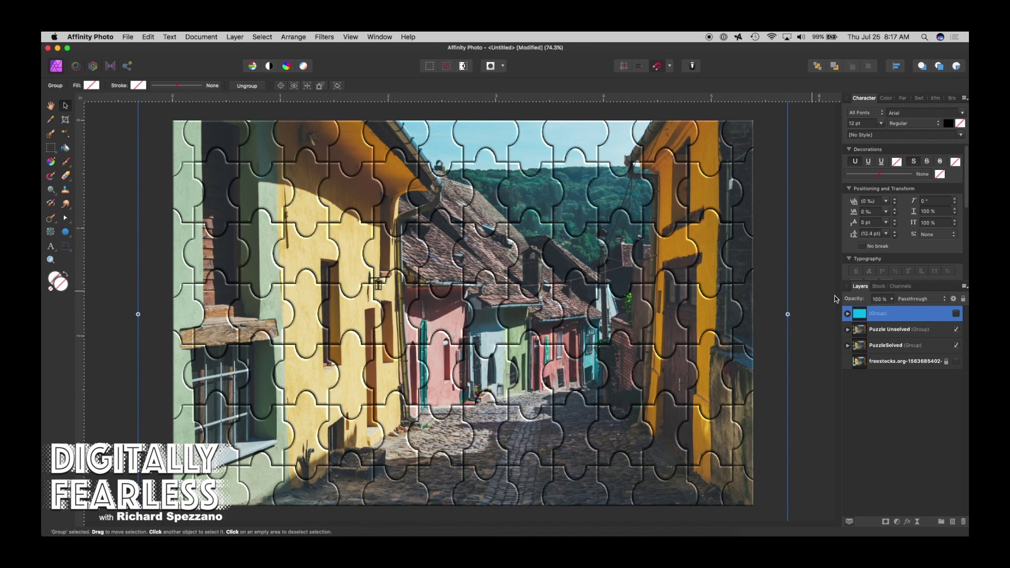
pyautogui.press('Delete')
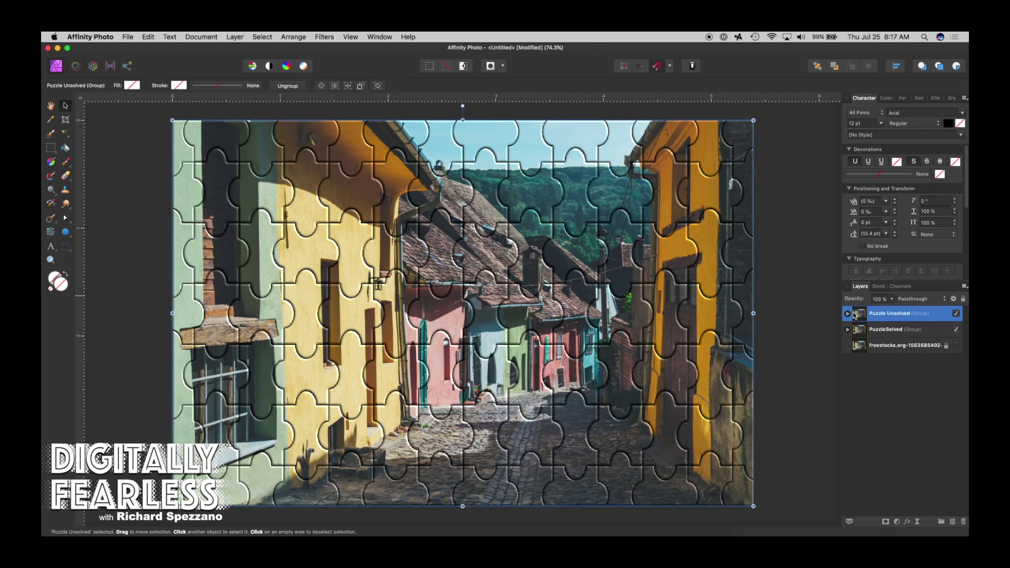
pyautogui.click(956, 332)
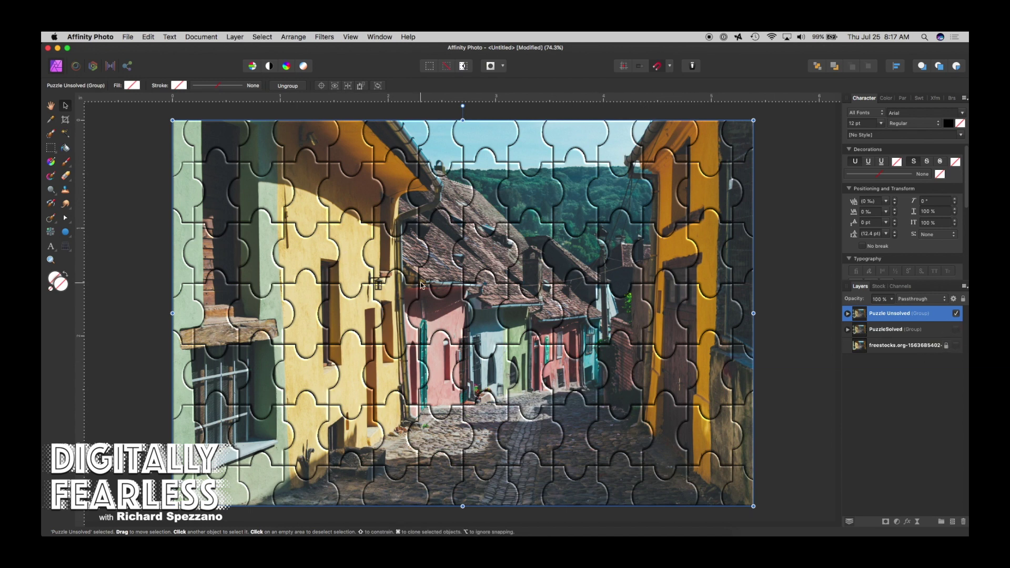
# Step: Extend the canvas beyond the puzzle on all four sides with the Crop tool to about 2419 x 1616 px
pyautogui.press('super+minus')
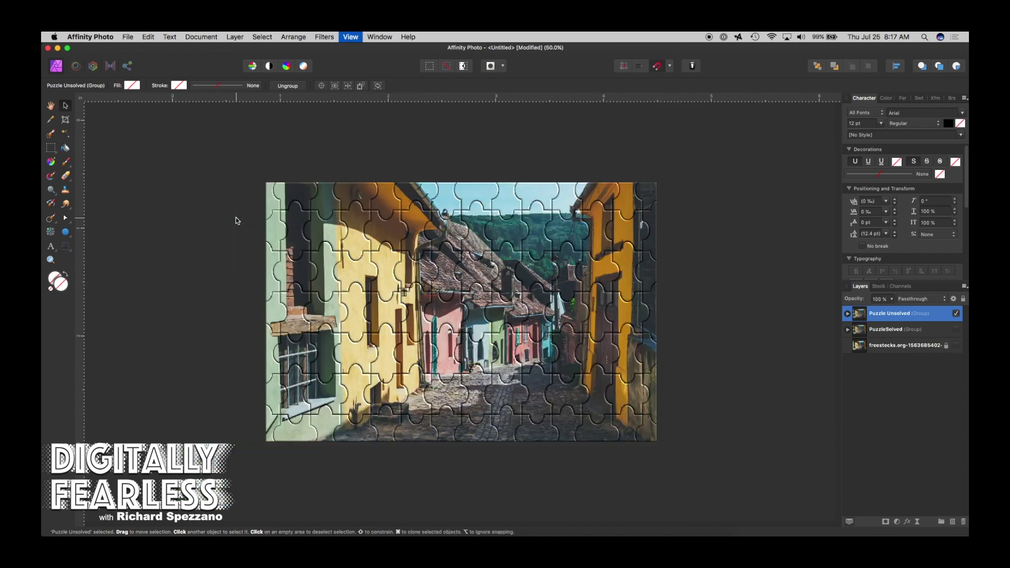
pyautogui.click(66, 120)
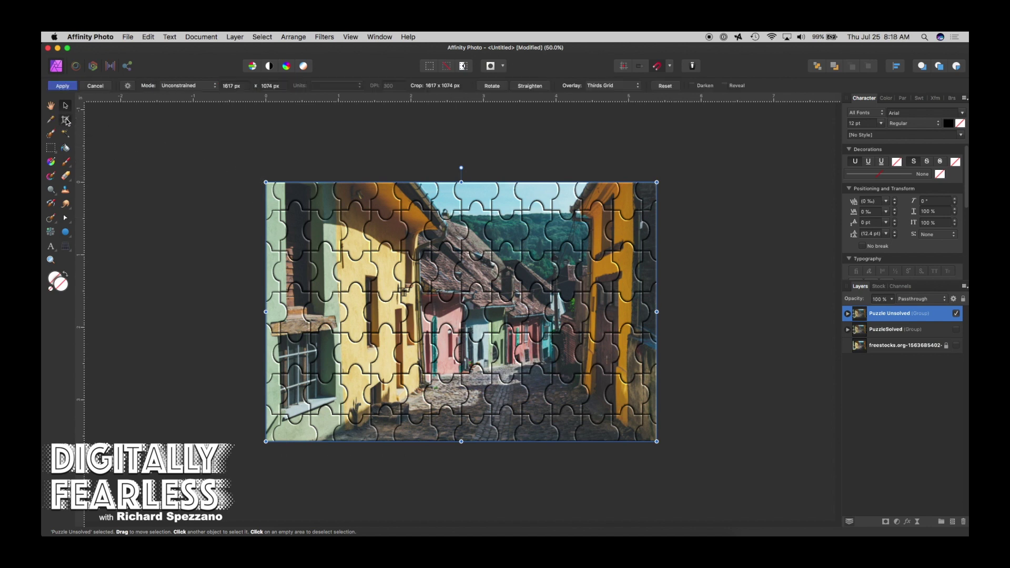
pyautogui.moveTo(459, 180); pyautogui.dragTo(460, 125)
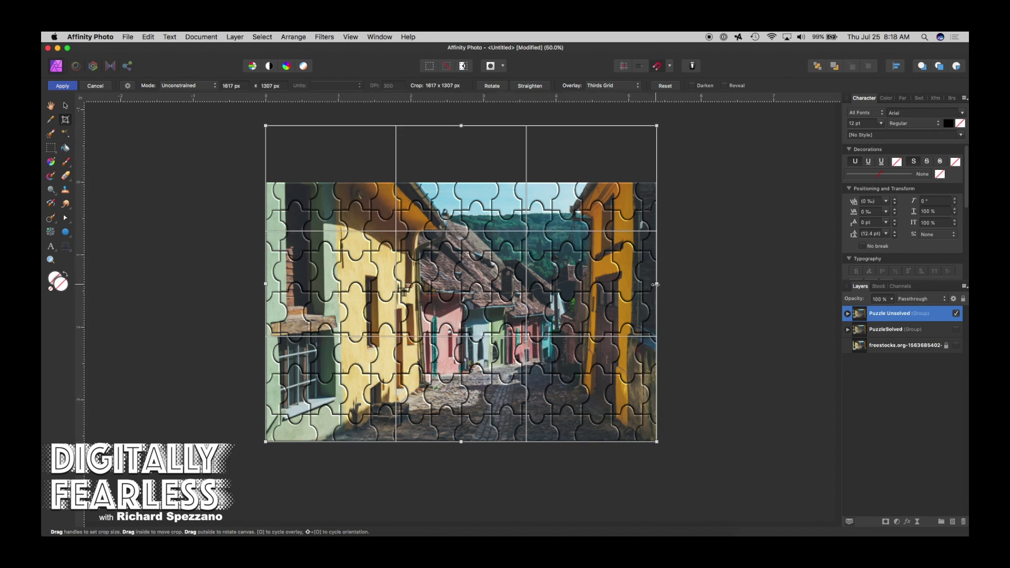
pyautogui.moveTo(656, 284); pyautogui.dragTo(747, 284)
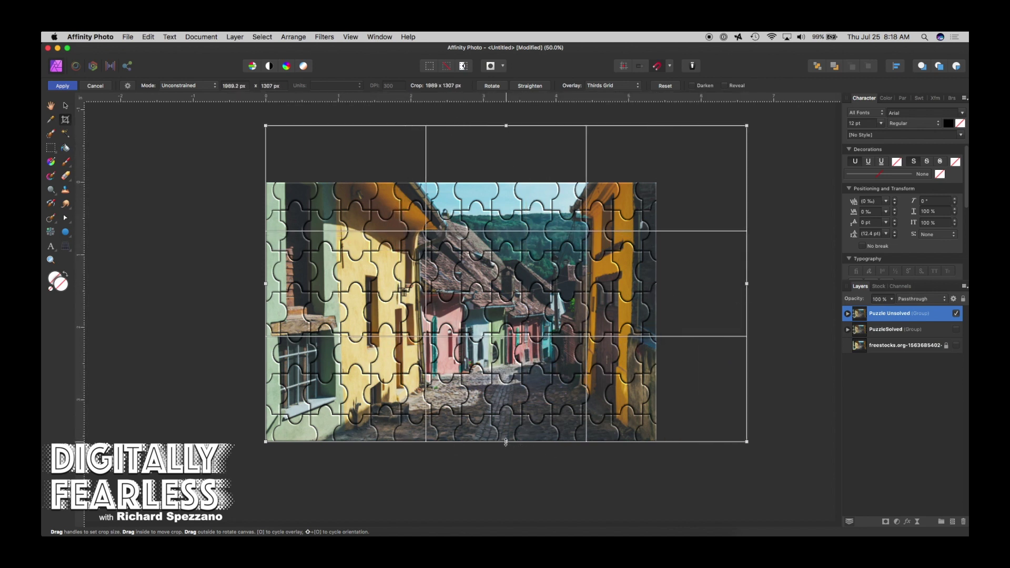
pyautogui.moveTo(506, 442); pyautogui.dragTo(507, 516)
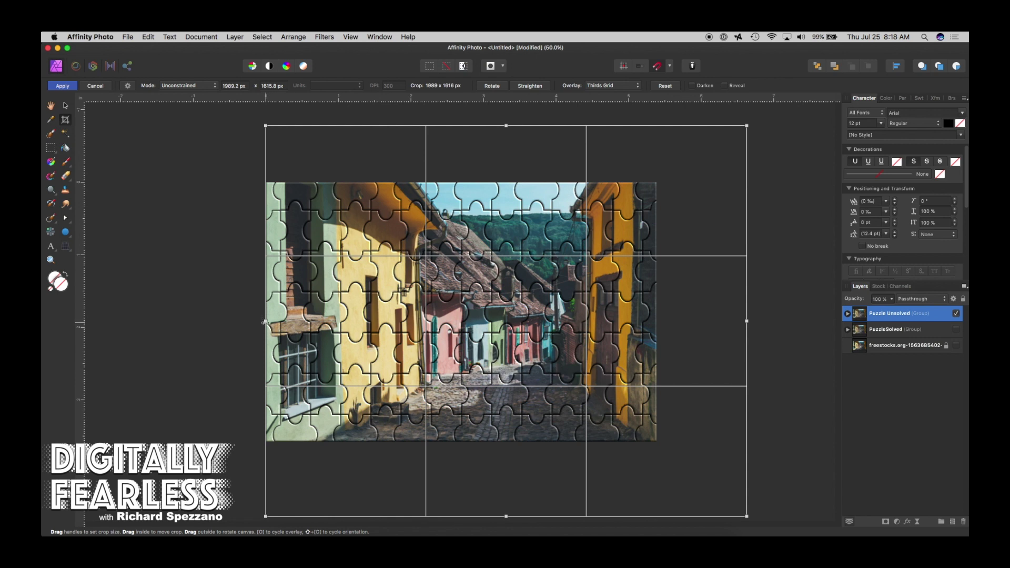
pyautogui.moveTo(266, 321); pyautogui.dragTo(171, 314)
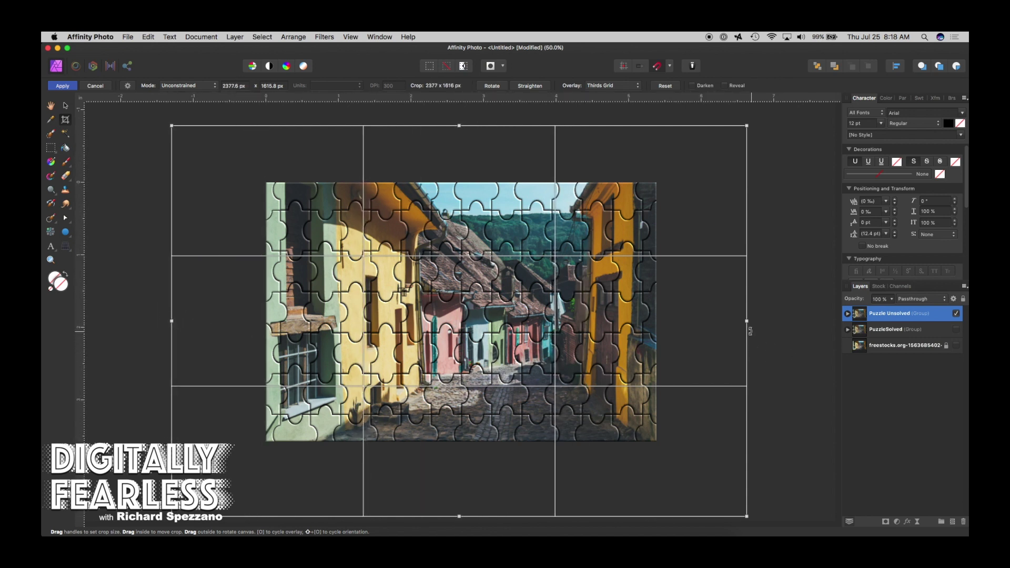
pyautogui.moveTo(755, 318); pyautogui.dragTo(756, 320)
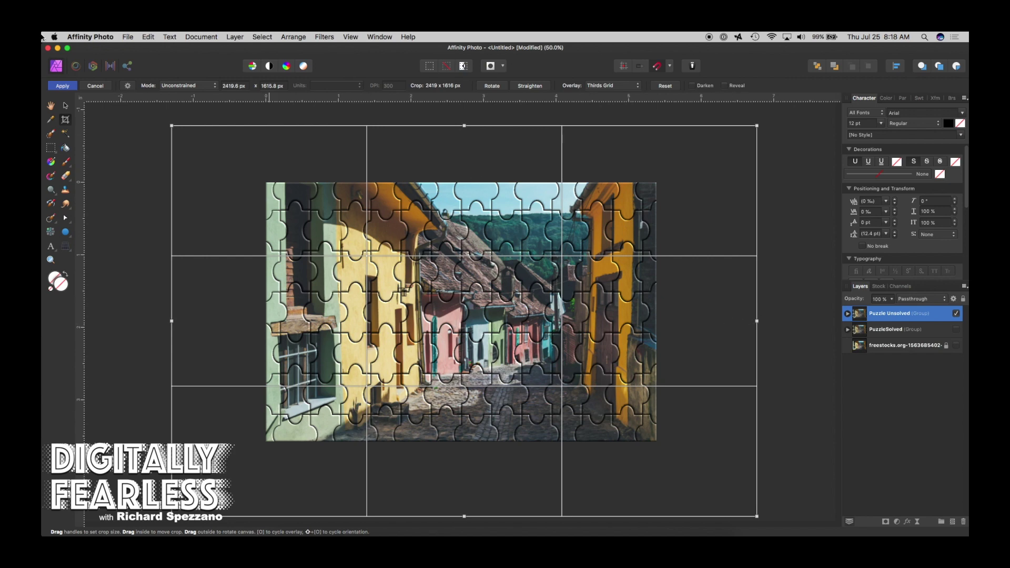
pyautogui.click(56, 87)
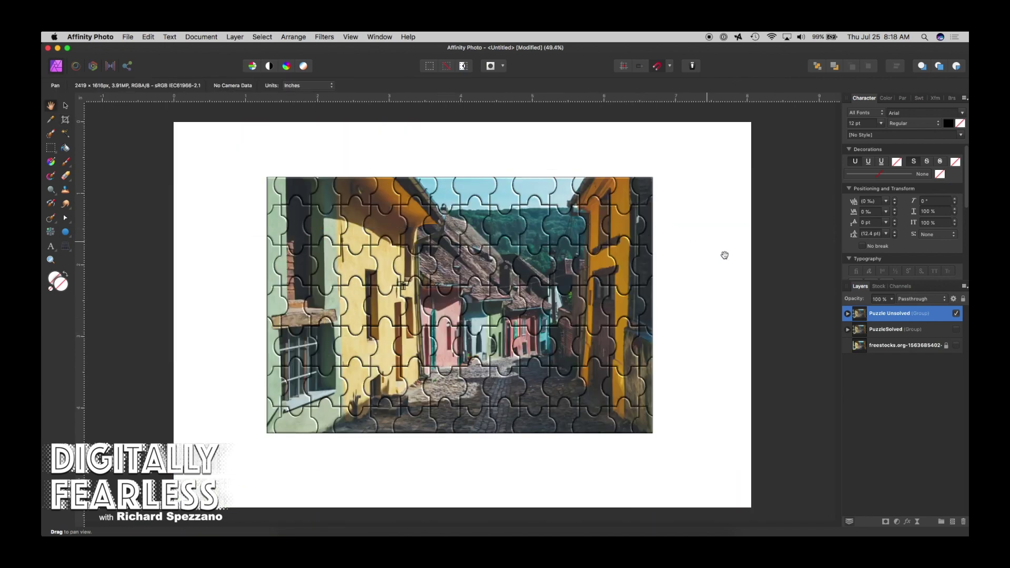
# Step: Add a fill layer coloured light peach (#FCDDAF) and place it directly beneath the Puzzle Unsolved group
pyautogui.click(236, 37)
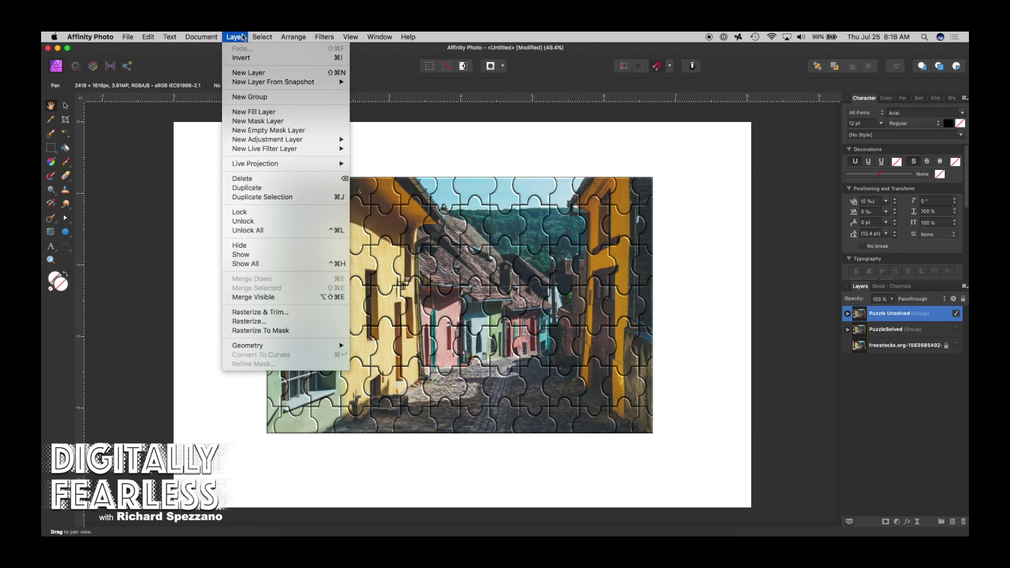
pyautogui.click(243, 112)
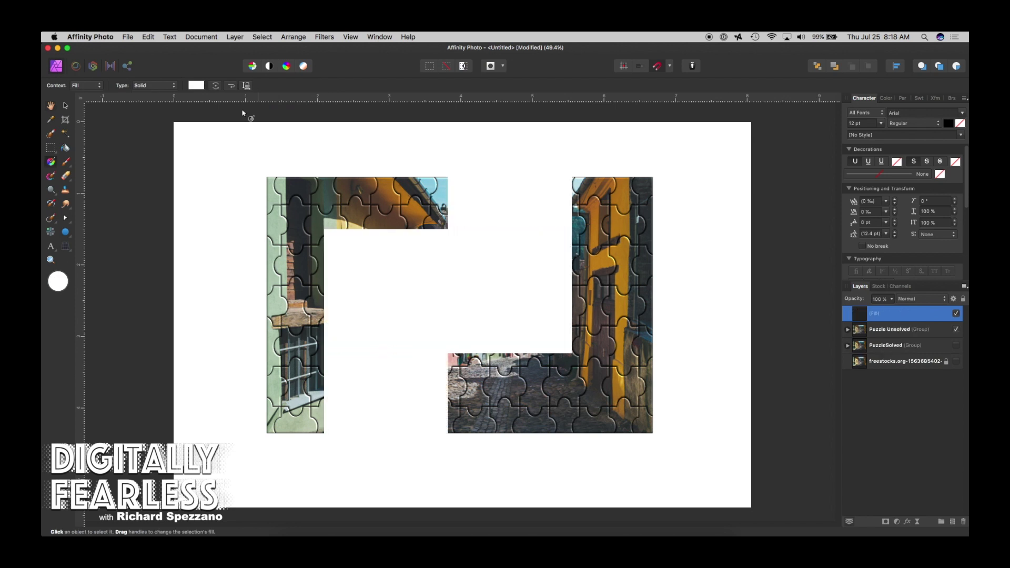
pyautogui.doubleClick(58, 282)
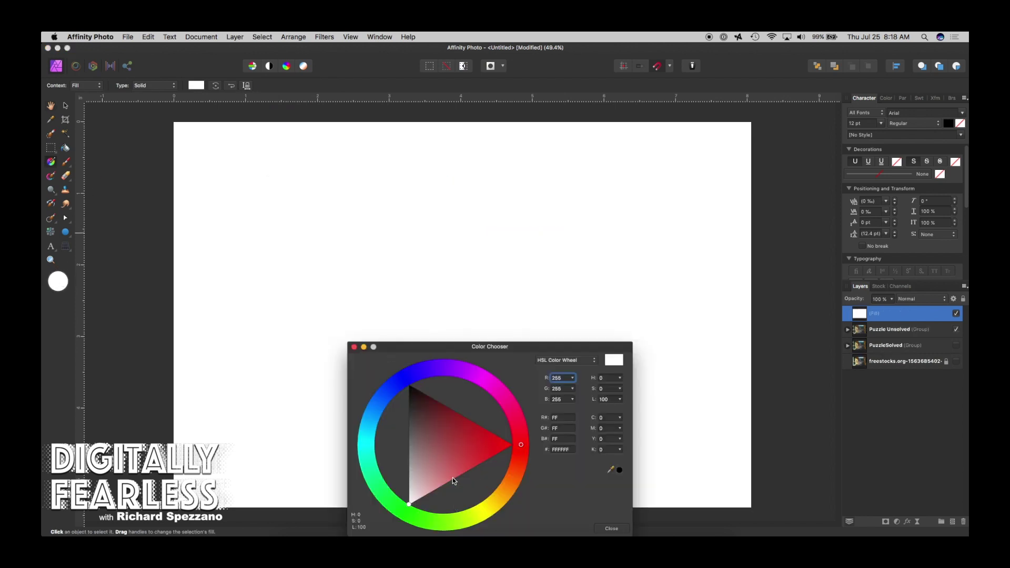
pyautogui.click(506, 489)
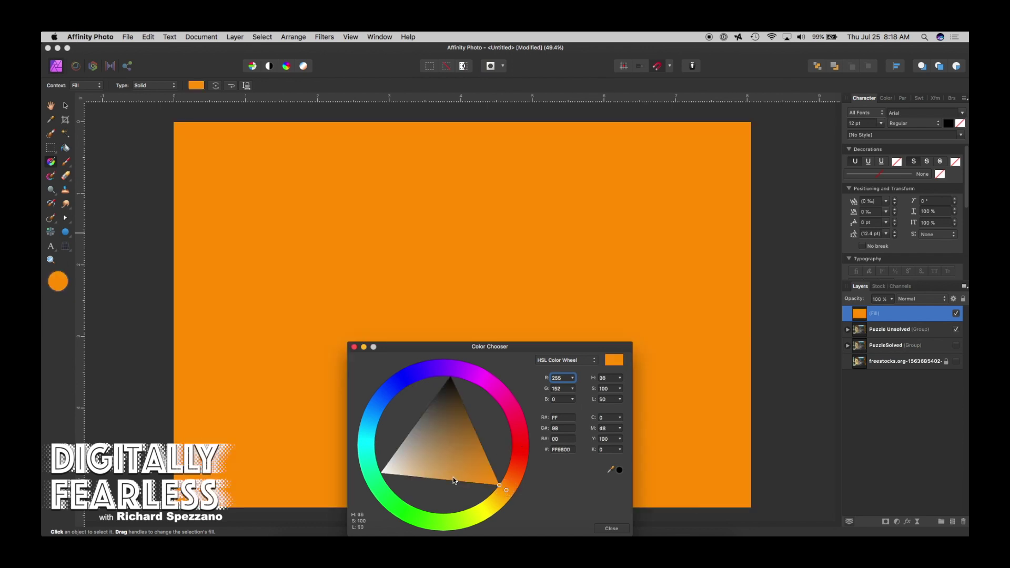
pyautogui.moveTo(453, 477); pyautogui.dragTo(418, 477)
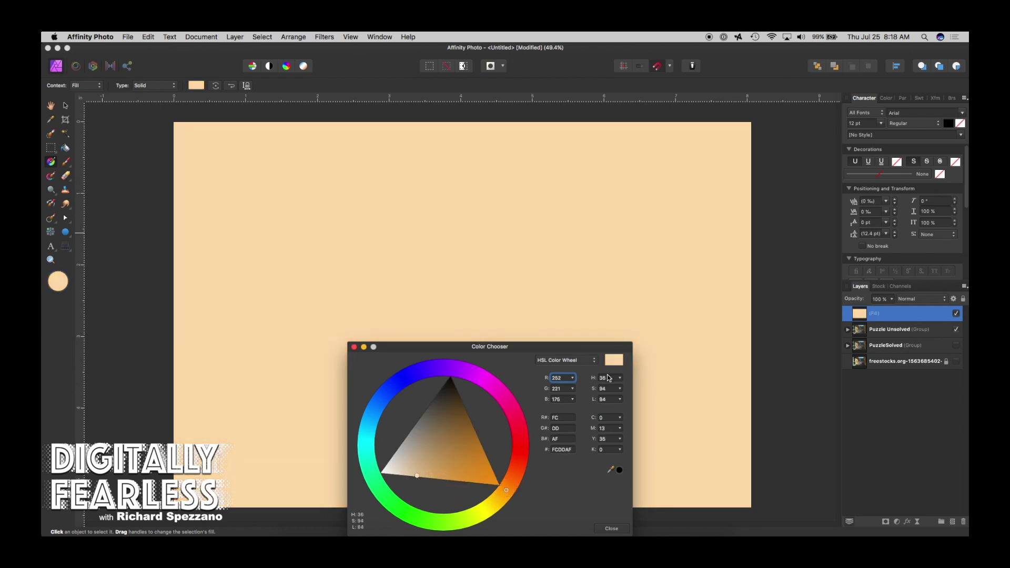
pyautogui.click(354, 347)
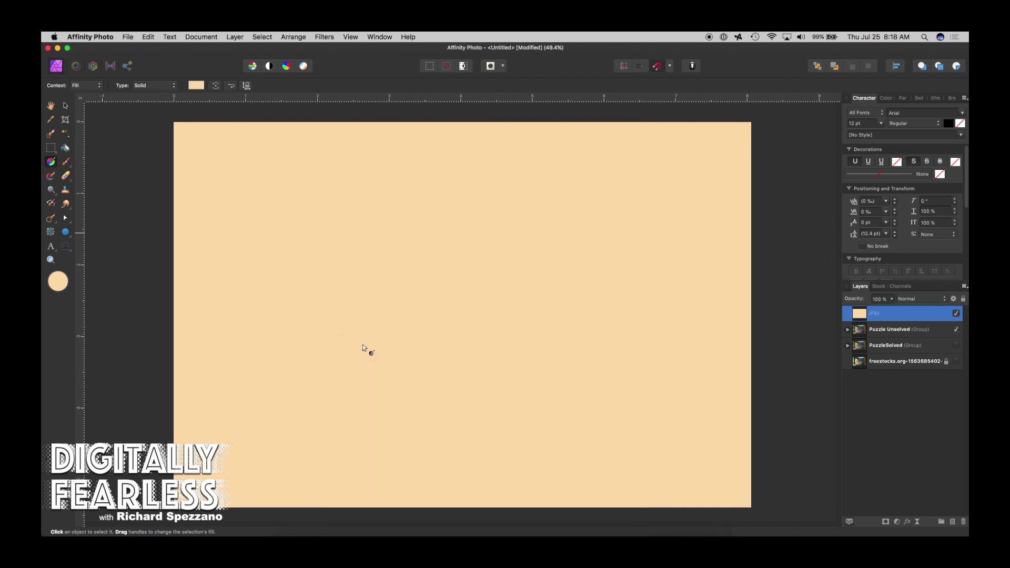
pyautogui.moveTo(855, 313); pyautogui.dragTo(853, 338)
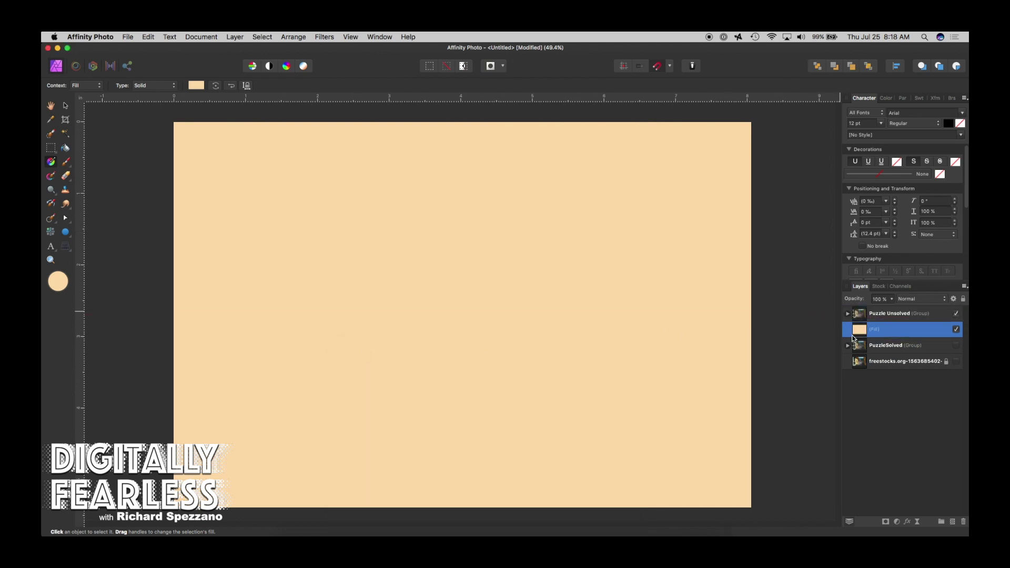
pyautogui.click(65, 106)
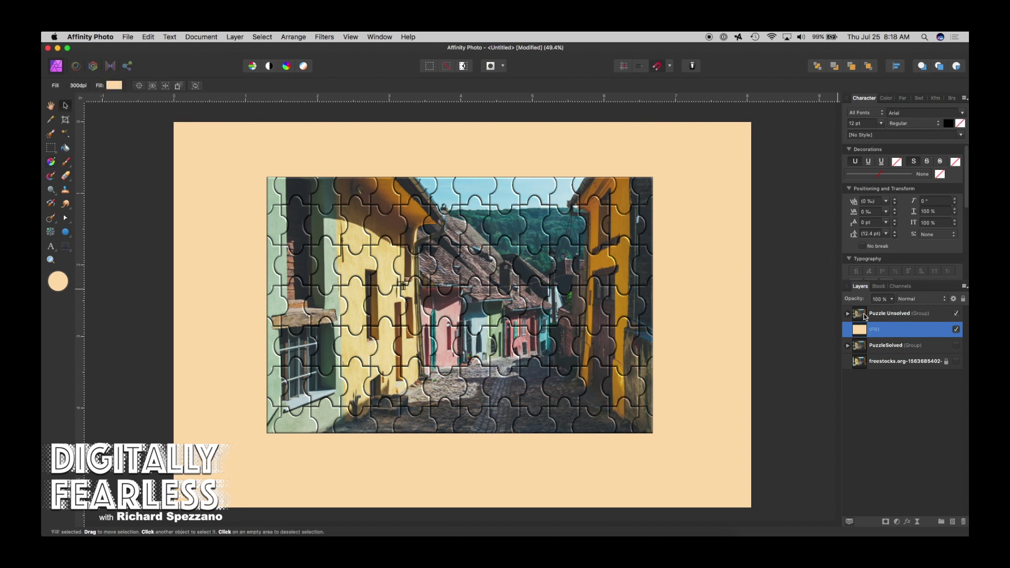
# Step: Ungroup the Puzzle Unsolved group into individual puzzle pieces
pyautogui.click(863, 315)
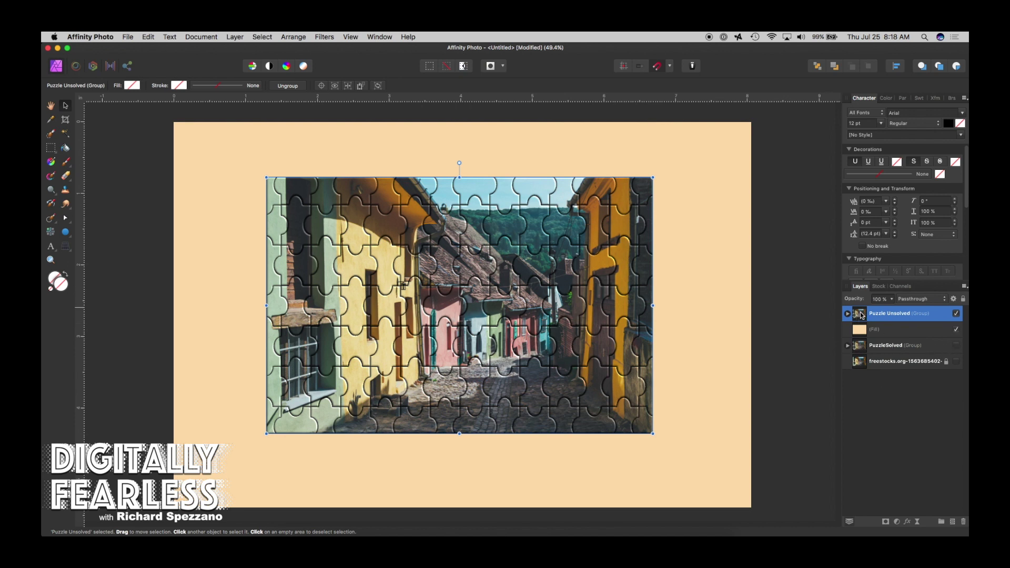
pyautogui.rightClick(861, 314)
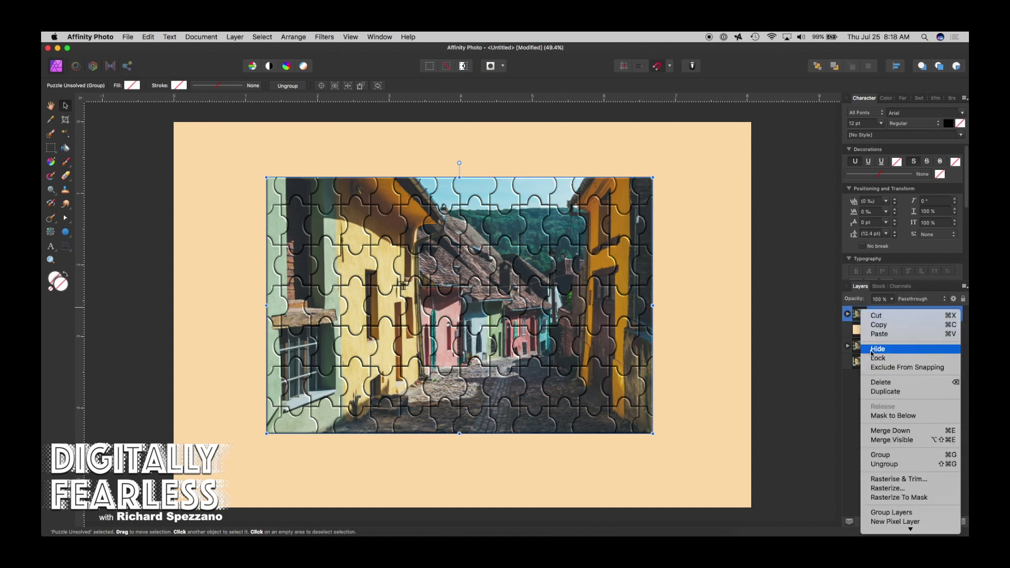
pyautogui.click(888, 466)
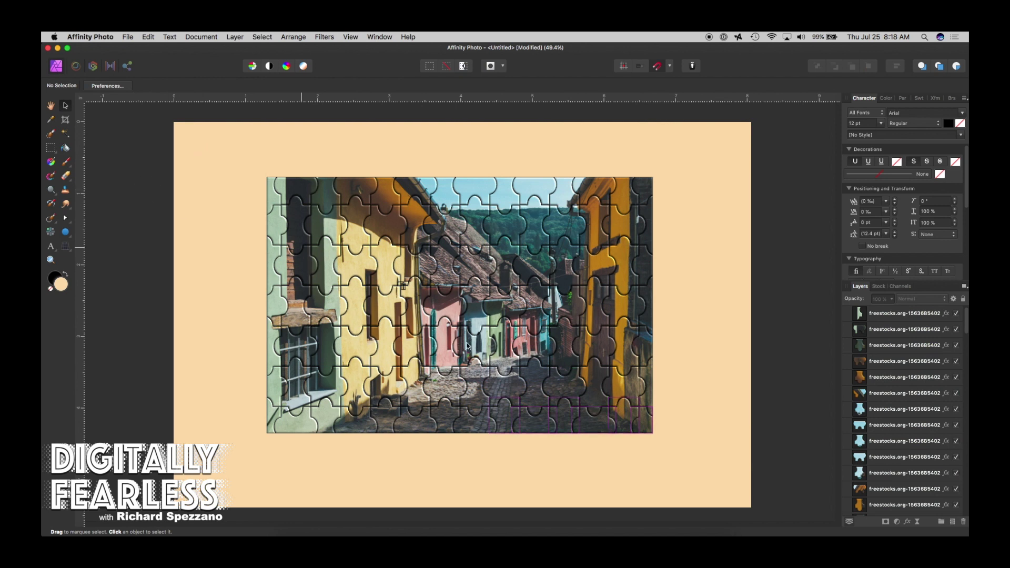
# Step: Pull the lower-right corner piece, two bottom-edge pieces and one right-edge piece onto the background, and tilt the right-edge piece clockwise
pyautogui.moveTo(642, 421); pyautogui.dragTo(708, 432)
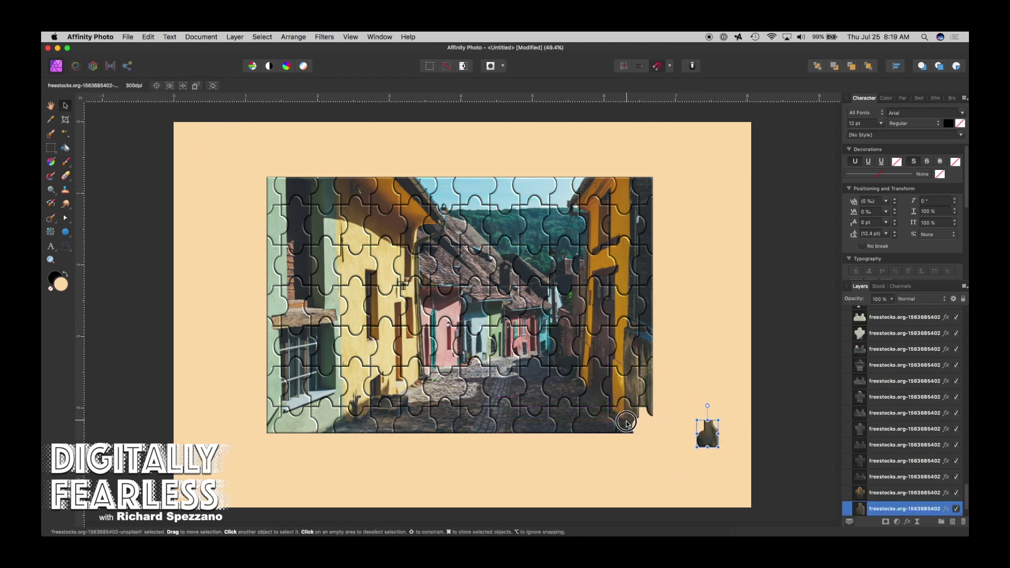
pyautogui.moveTo(628, 418); pyautogui.dragTo(628, 457)
pyautogui.moveTo(582, 431); pyautogui.dragTo(536, 462)
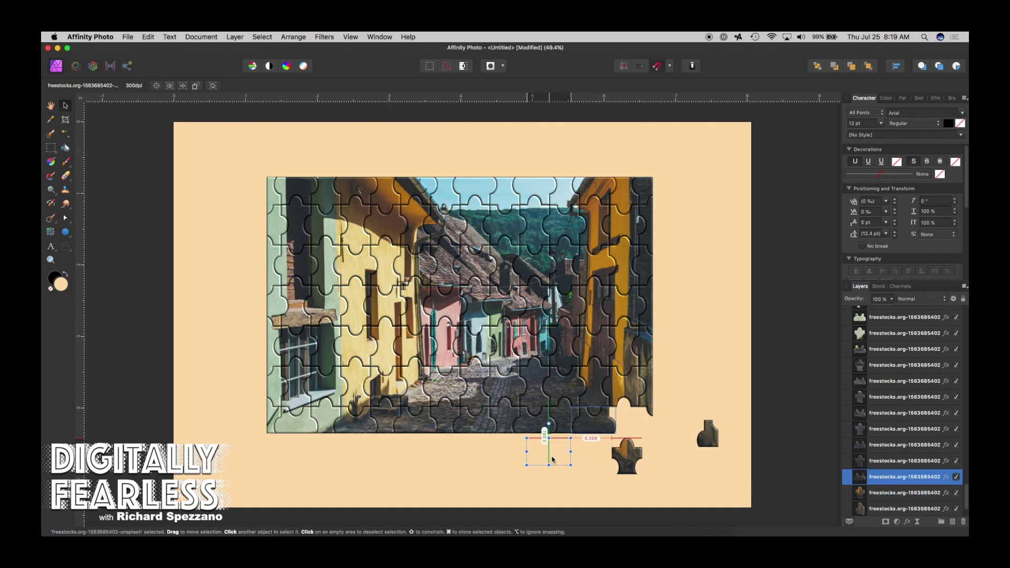
pyautogui.moveTo(651, 397); pyautogui.dragTo(696, 365)
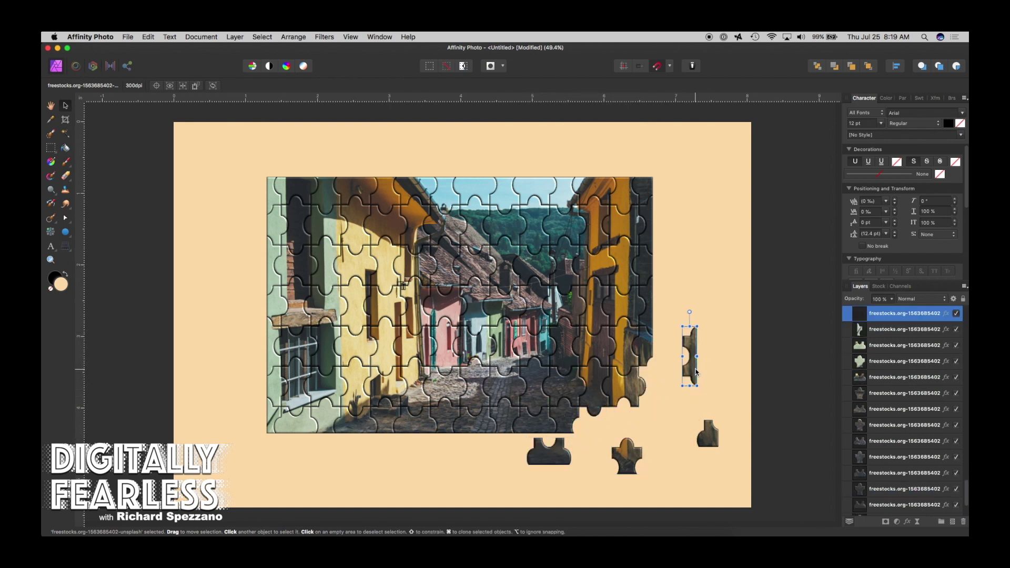
pyautogui.moveTo(700, 326); pyautogui.dragTo(714, 342)
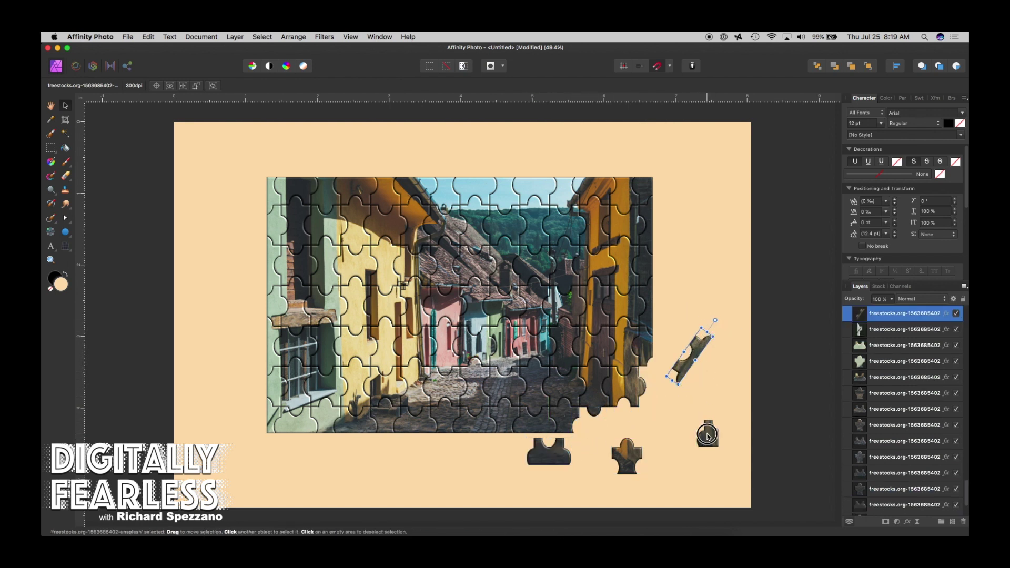
# Step: Rotate the loose corner piece, overlap it with the neighbouring bottom-edge piece, and place the other bottom-edge piece tilted near the corner gap
pyautogui.click(707, 433)
pyautogui.moveTo(695, 419); pyautogui.dragTo(684, 420)
pyautogui.moveTo(624, 458); pyautogui.dragTo(689, 440)
pyautogui.moveTo(547, 449); pyautogui.dragTo(613, 417)
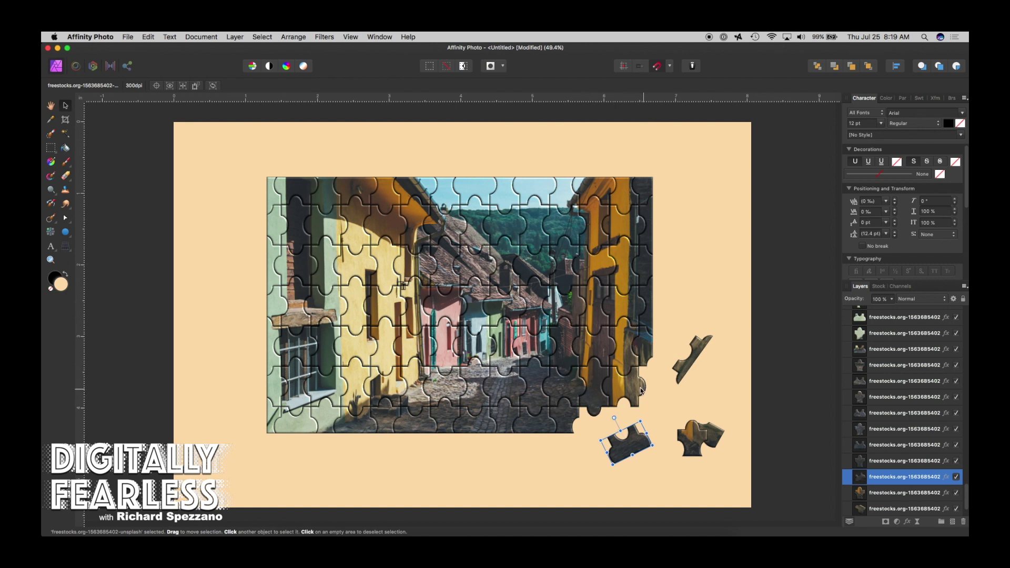
# Step: Scatter more pieces from the puzzle's lower-right area below and to its right, tilting the bottom-edge piece and turning one interior piece sideways
pyautogui.click(554, 390)
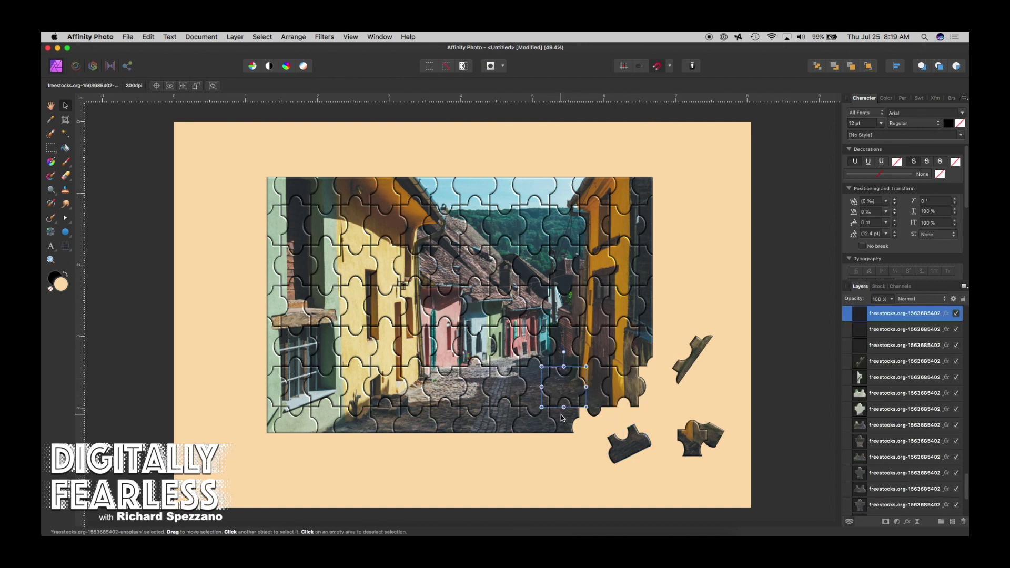
pyautogui.click(571, 427)
pyautogui.moveTo(569, 426); pyautogui.dragTo(525, 477)
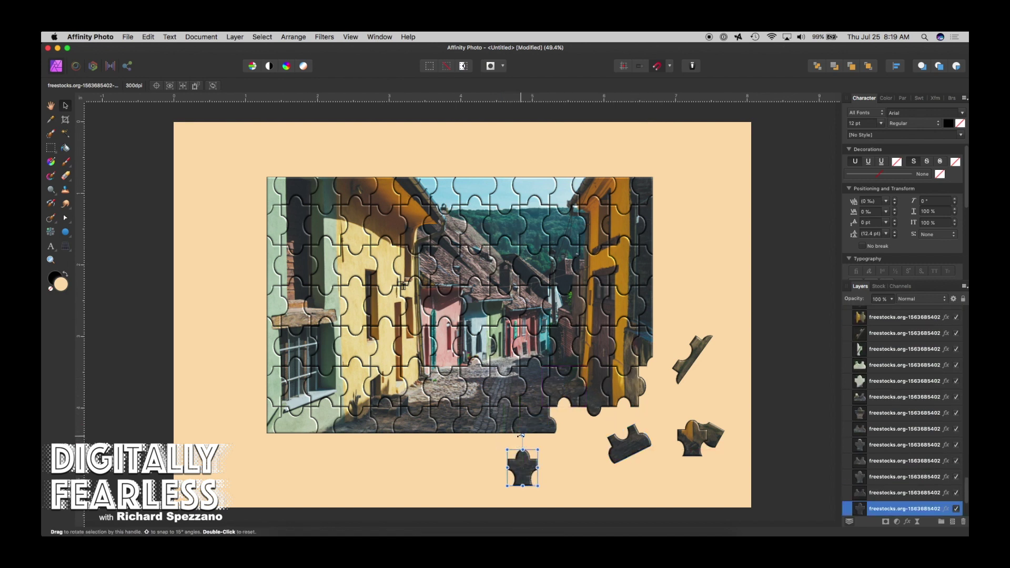
pyautogui.moveTo(523, 434); pyautogui.dragTo(538, 439)
pyautogui.moveTo(570, 391); pyautogui.dragTo(692, 313)
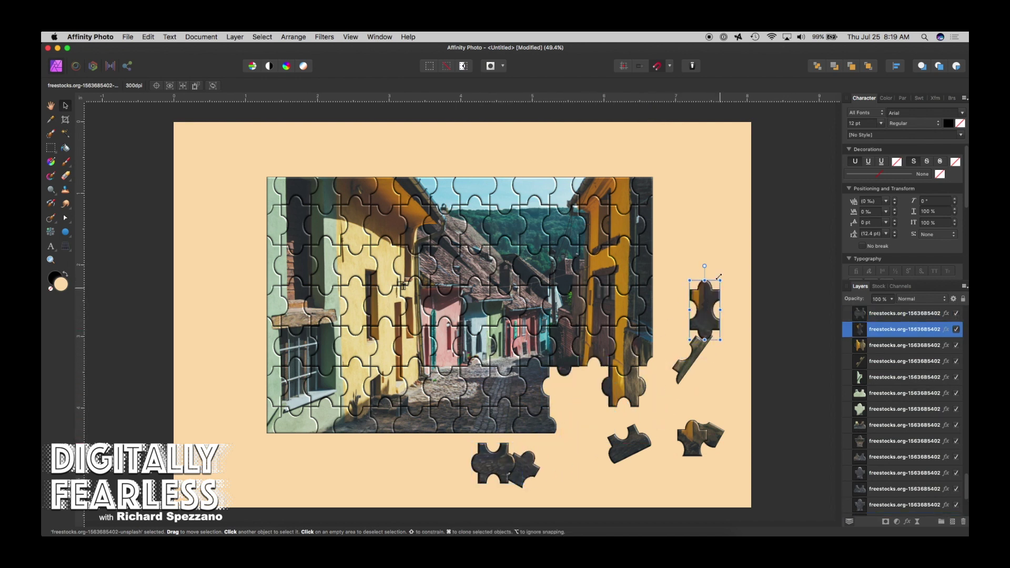
pyautogui.moveTo(704, 266); pyautogui.dragTo(660, 310)
pyautogui.moveTo(624, 390); pyautogui.dragTo(687, 401)
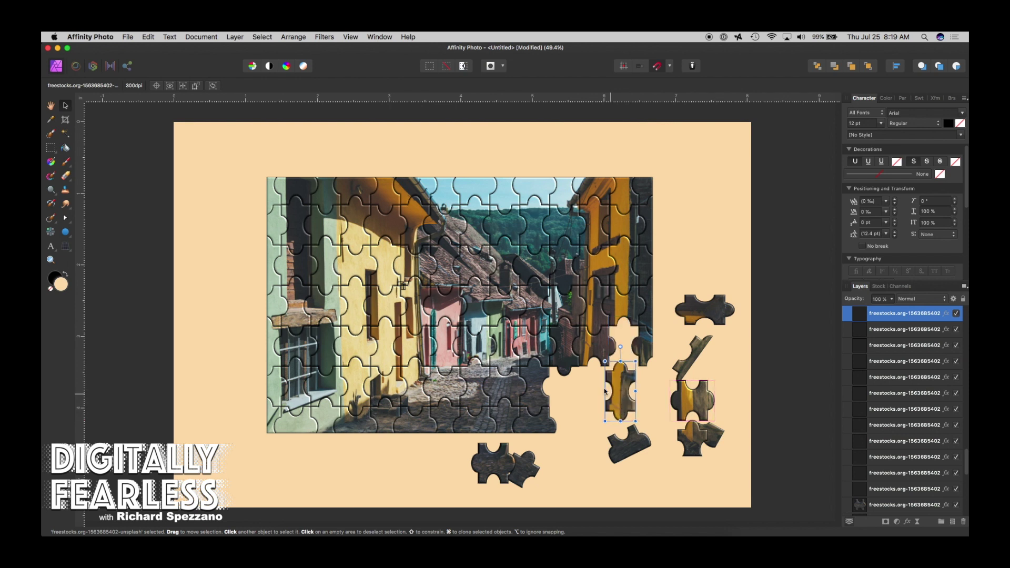
# Step: Scatter several yellow-wall and brick-window pieces from the puzzle's left half onto the left background, tilting the first yellow piece clockwise
pyautogui.click(357, 308)
pyautogui.moveTo(357, 308); pyautogui.dragTo(223, 243)
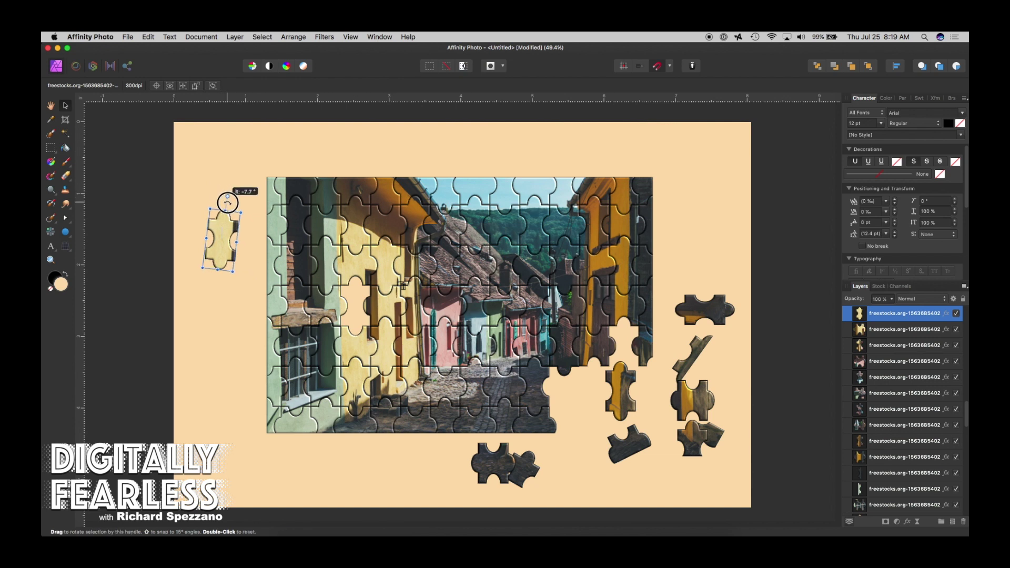
pyautogui.moveTo(222, 196); pyautogui.dragTo(239, 201)
pyautogui.moveTo(296, 299); pyautogui.dragTo(245, 392)
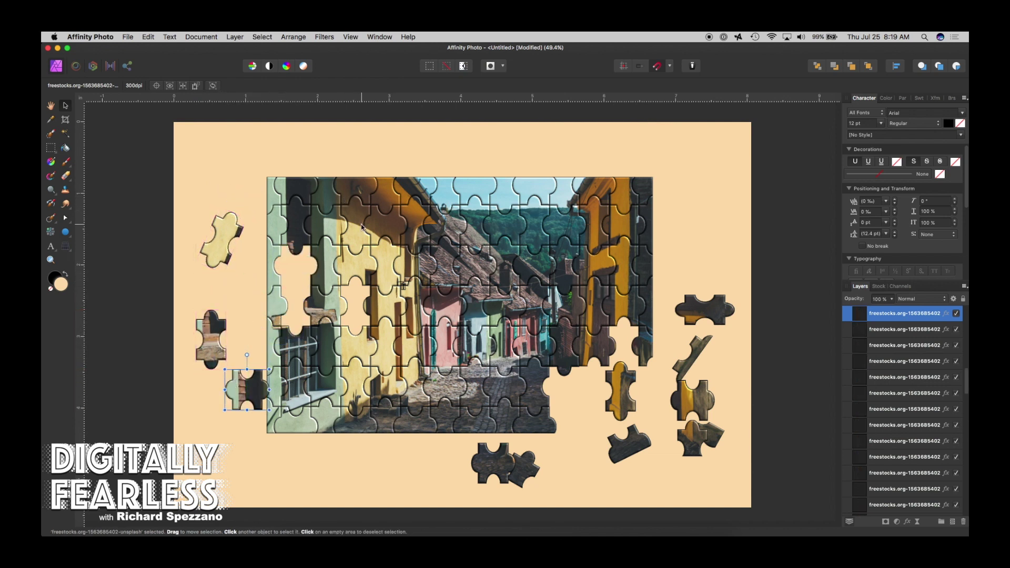
pyautogui.moveTo(363, 230); pyautogui.dragTo(244, 293)
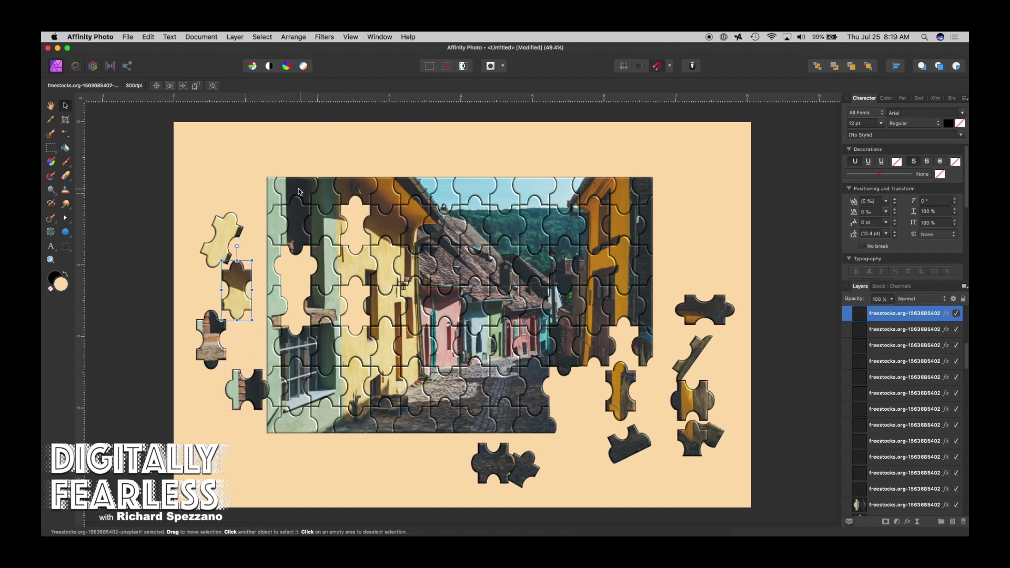
pyautogui.moveTo(379, 263); pyautogui.dragTo(249, 321)
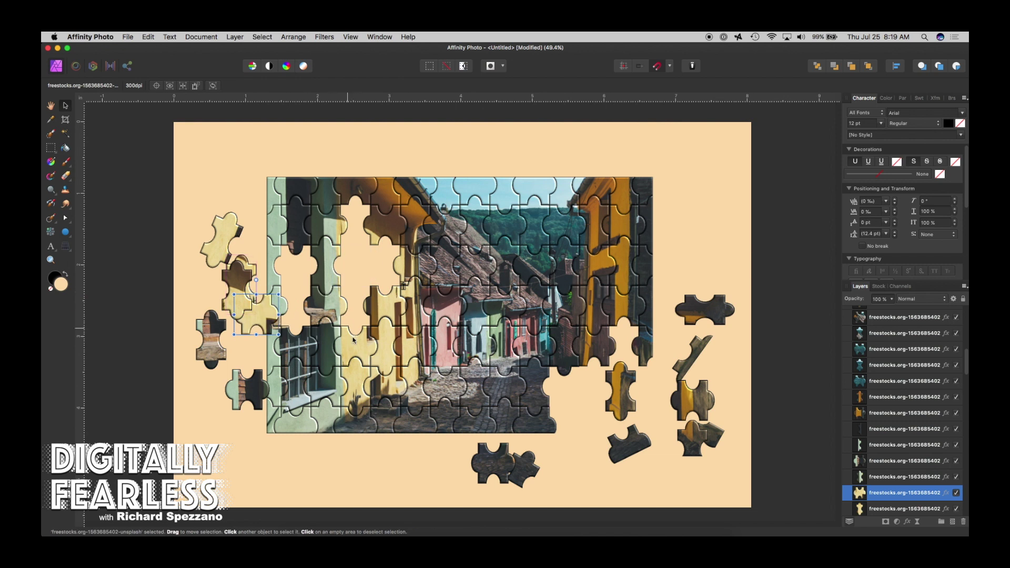
pyautogui.moveTo(371, 319); pyautogui.dragTo(237, 362)
# Step: Move the two loose pieces below the puzzle up into the lower-right gap and clear the selection
pyautogui.moveTo(522, 469); pyautogui.dragTo(589, 409)
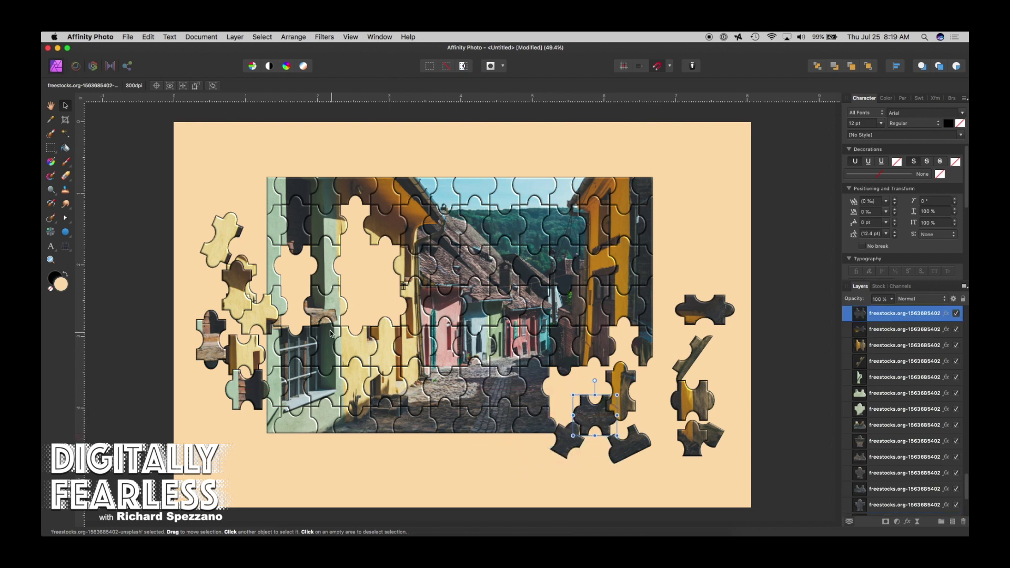
pyautogui.click(258, 219)
pyautogui.click(711, 169)
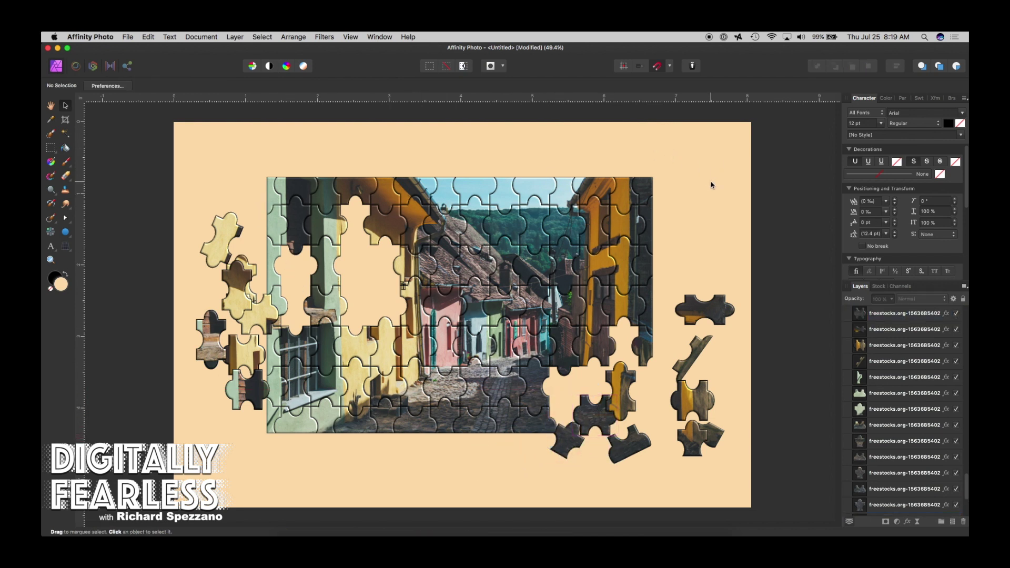
# Step: Bring the loose pieces right of the puzzle closer to its edge and tuck the corner piece between the bottom-edge pieces
pyautogui.moveTo(707, 309); pyautogui.dragTo(679, 311)
pyautogui.moveTo(682, 353); pyautogui.dragTo(666, 345)
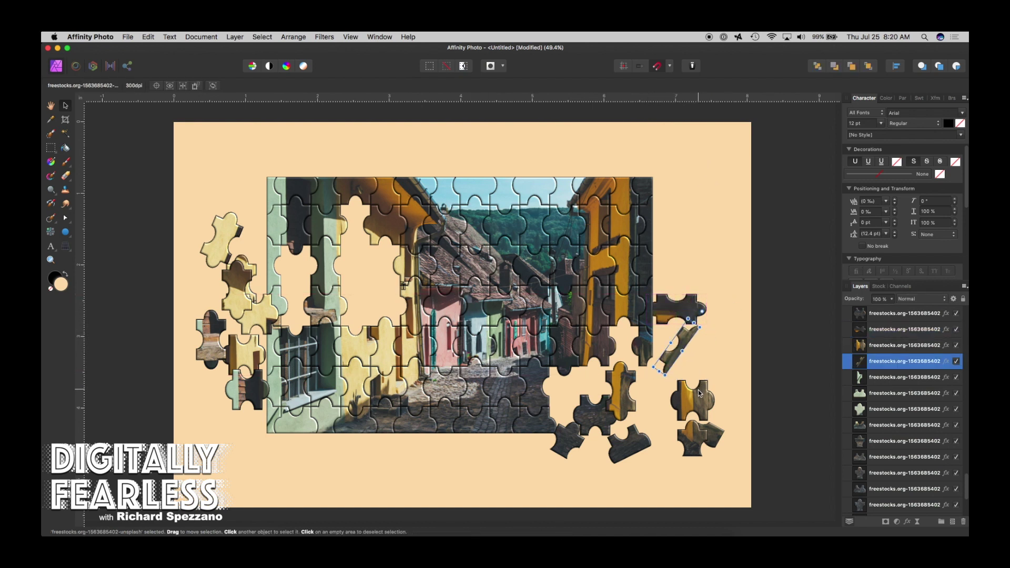
pyautogui.click(679, 392)
pyautogui.moveTo(679, 391); pyautogui.dragTo(672, 392)
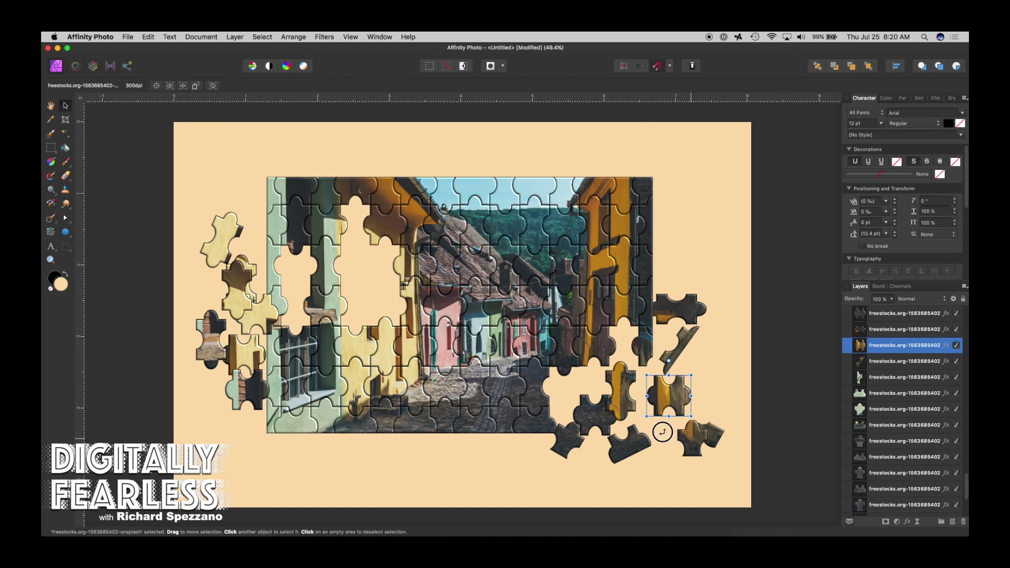
pyautogui.click(667, 432)
pyautogui.moveTo(667, 433); pyautogui.dragTo(602, 445)
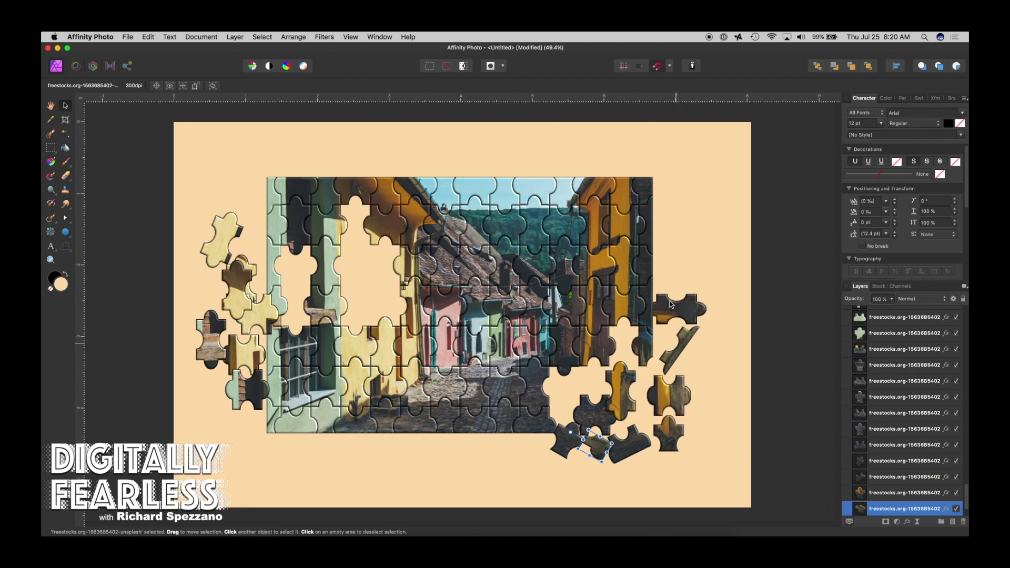
pyautogui.click(858, 385)
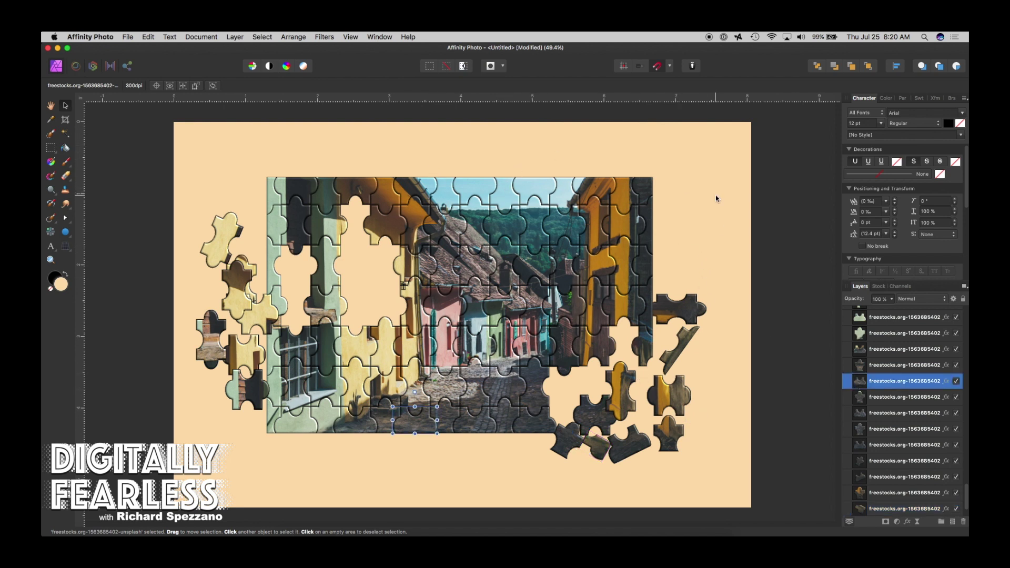
pyautogui.click(675, 309)
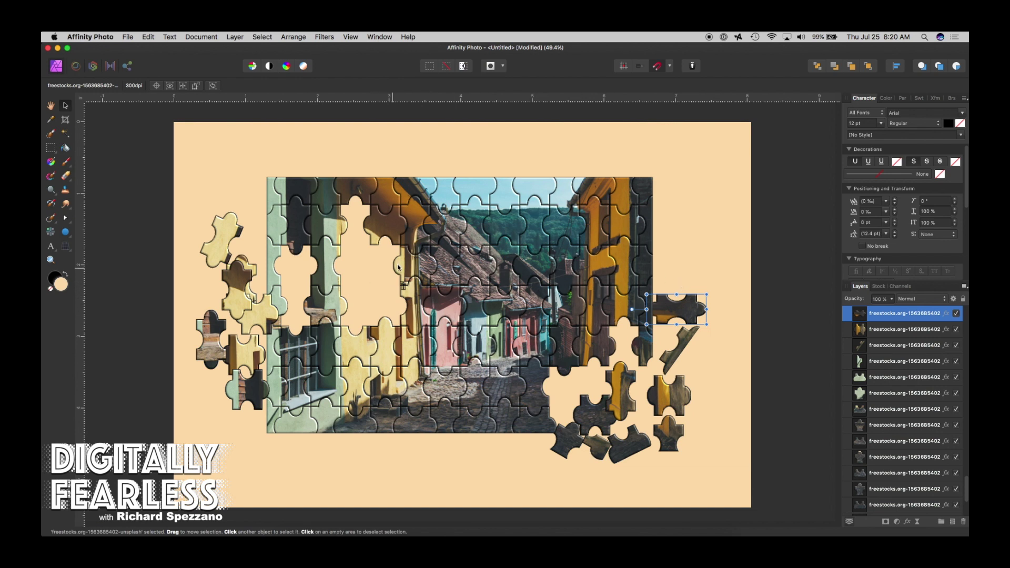
# Step: Place the peach fill layer at the bottom of the layer stack, beneath the original street photo
pyautogui.scroll(-5, 901, 353)
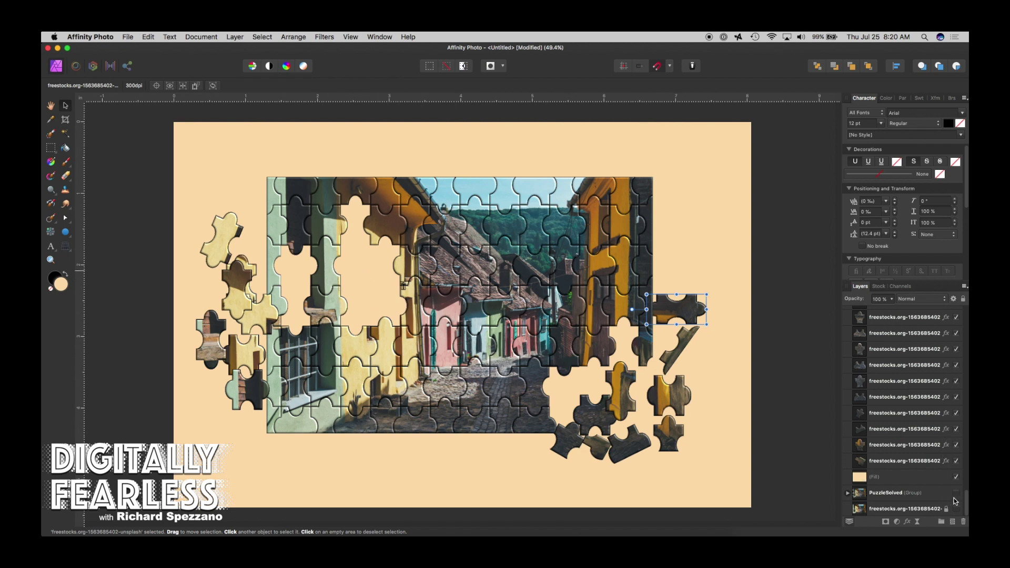
pyautogui.click(862, 512)
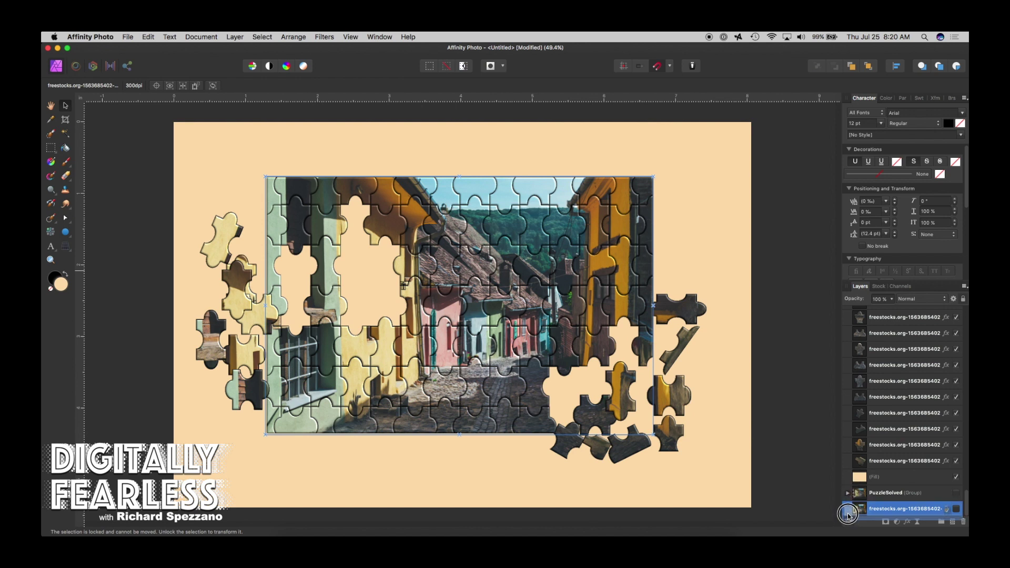
pyautogui.moveTo(857, 480); pyautogui.dragTo(847, 513)
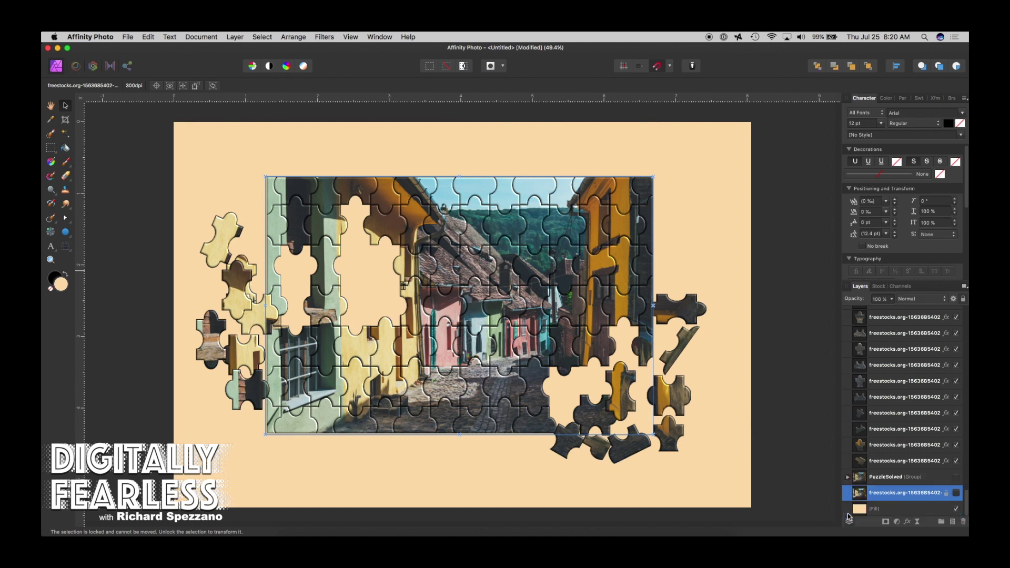
# Step: Show the original street photo layer beneath the pieces, fade it out with its opacity, and clear the selection
pyautogui.click(956, 493)
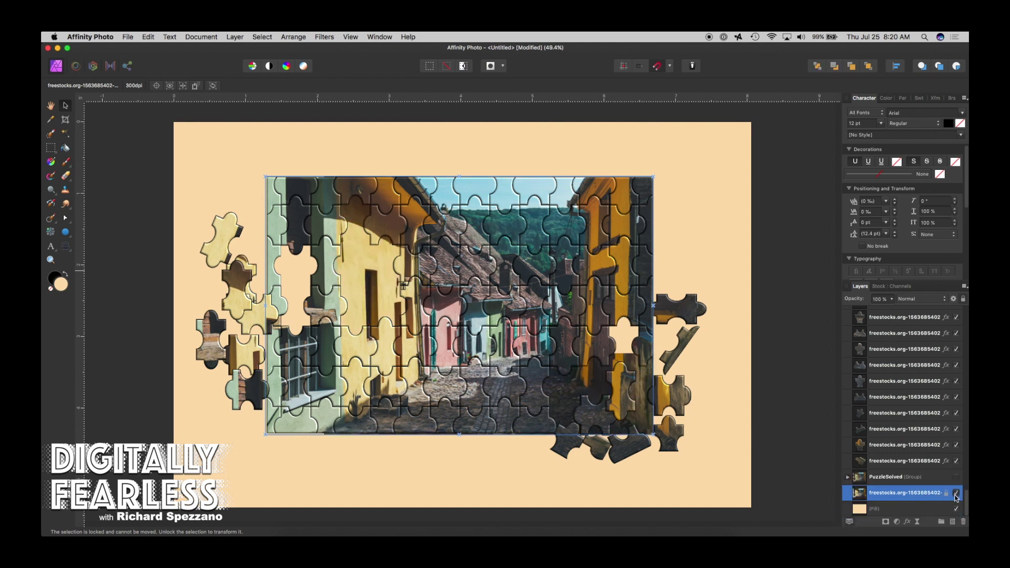
pyautogui.click(890, 299)
pyautogui.moveTo(891, 310); pyautogui.dragTo(837, 314)
pyautogui.click(732, 377)
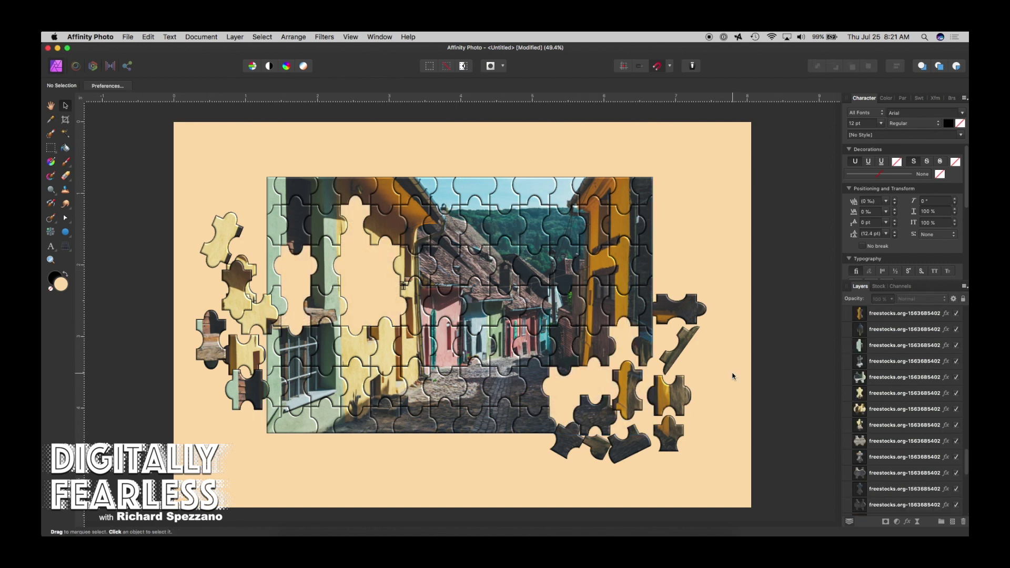